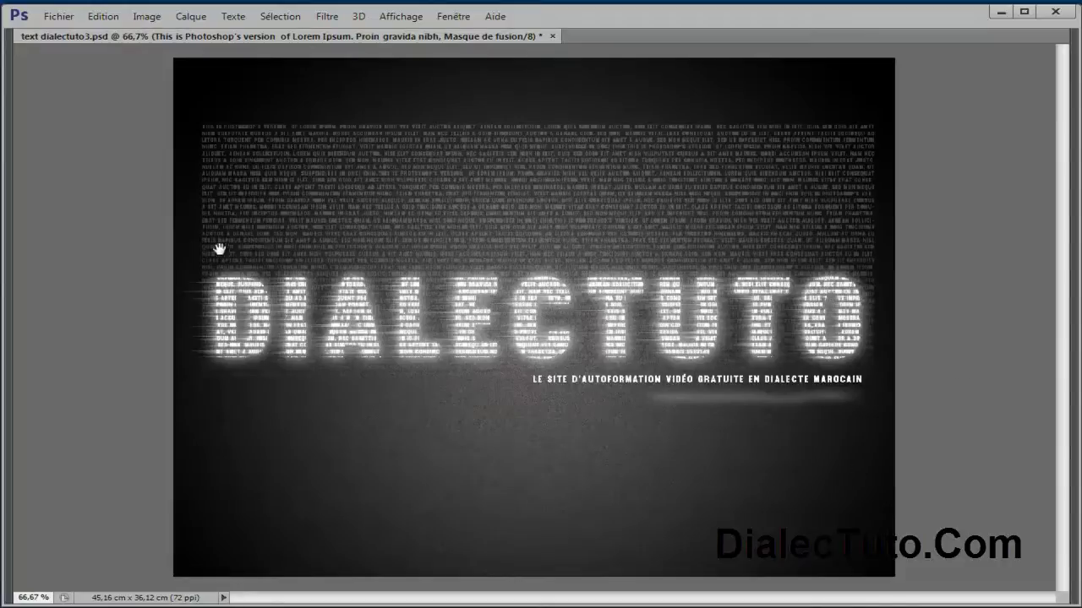
Step: Create a new document from the Web preset at 1280 x 1024 pixels, with the panels shown
click(60, 17)
click(66, 31)
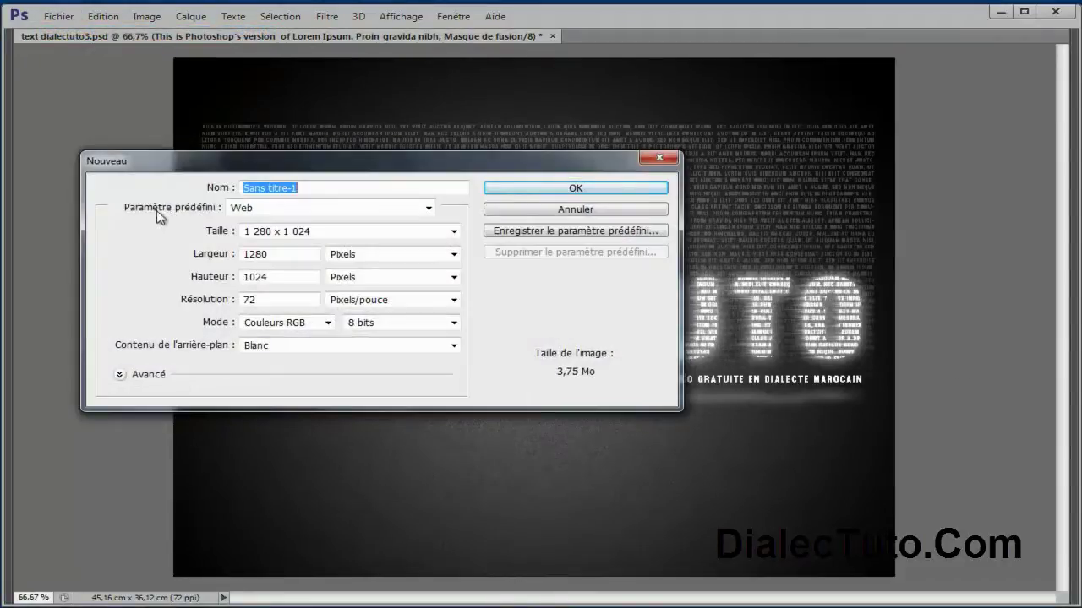
click(267, 212)
click(252, 306)
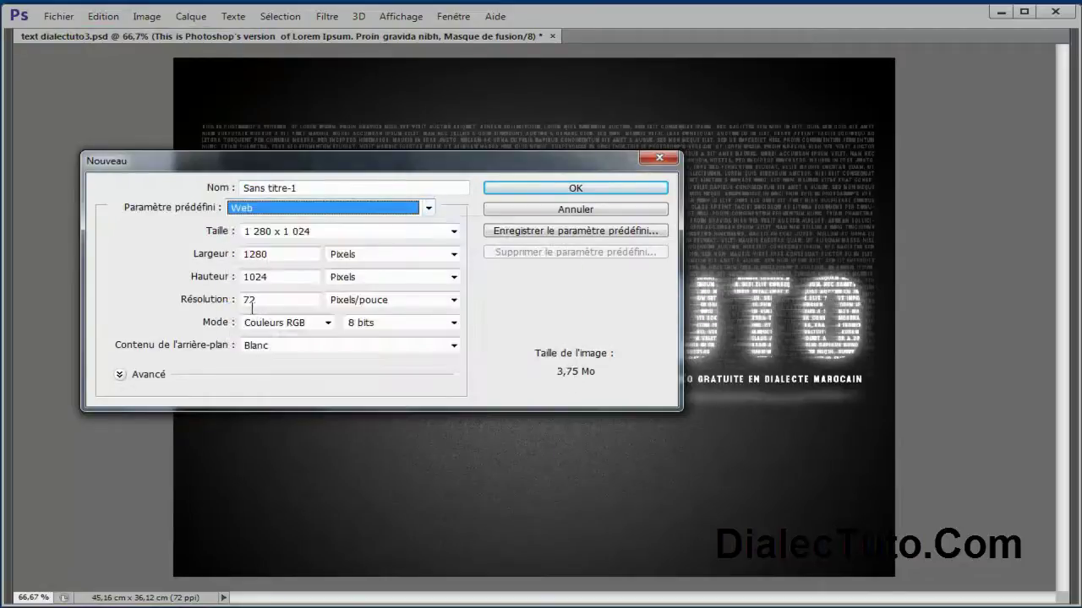
click(271, 236)
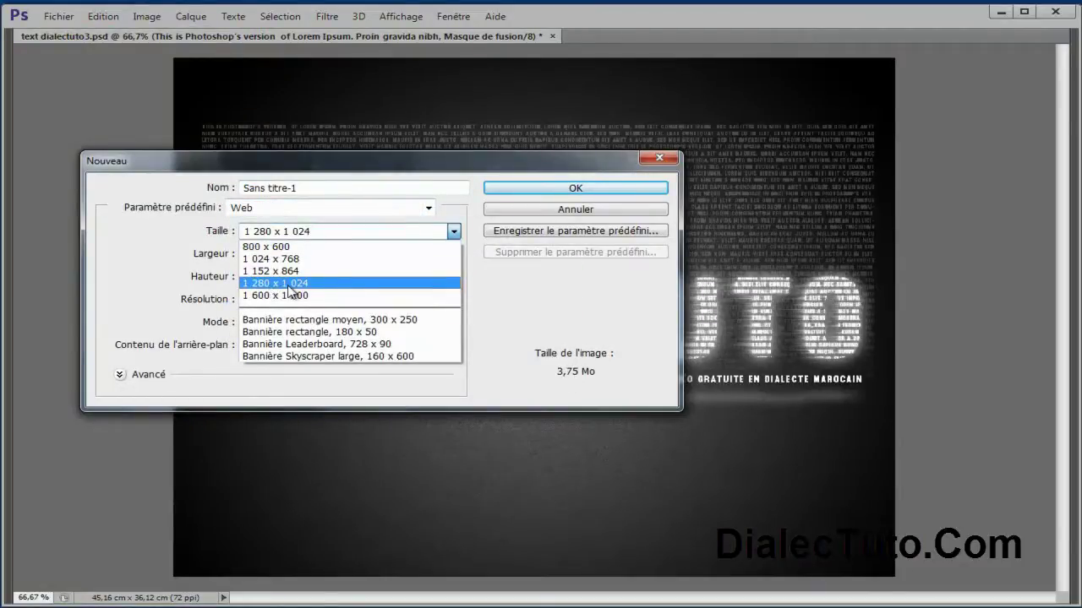
click(344, 288)
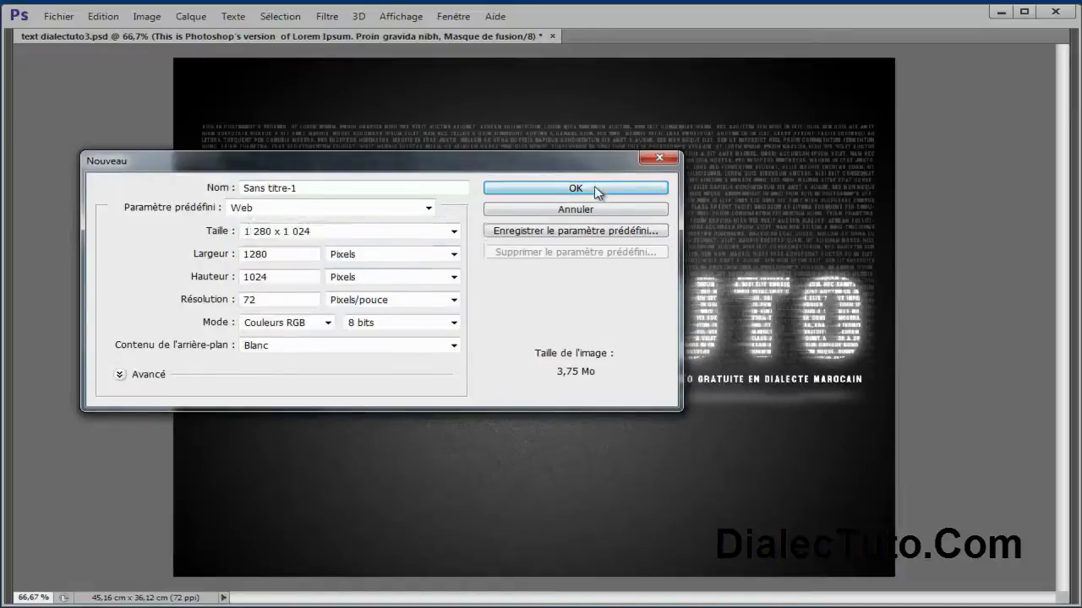
click(594, 189)
key(Tab)
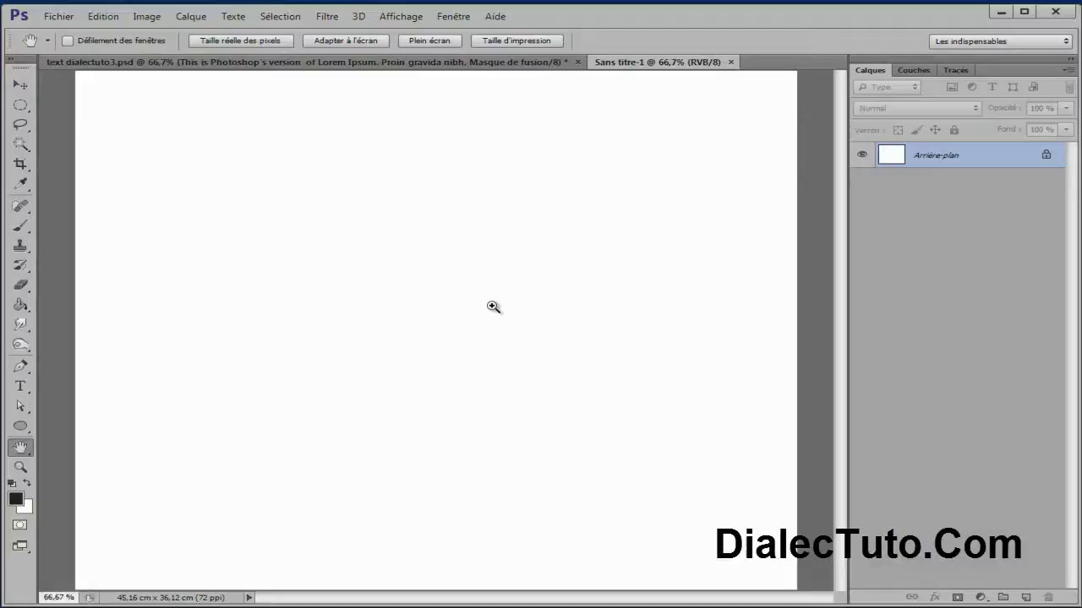
key(ctrl+minus)
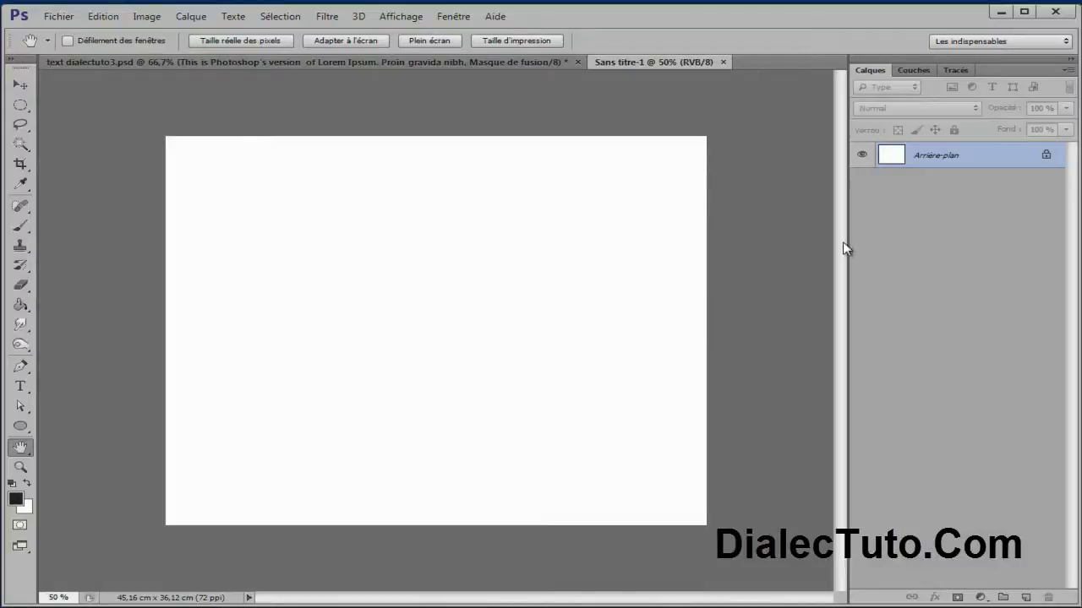
Step: Fill the background with the dark colour 1f1d1d and duplicate the background layer
click(16, 500)
drag(194, 401, 195, 405)
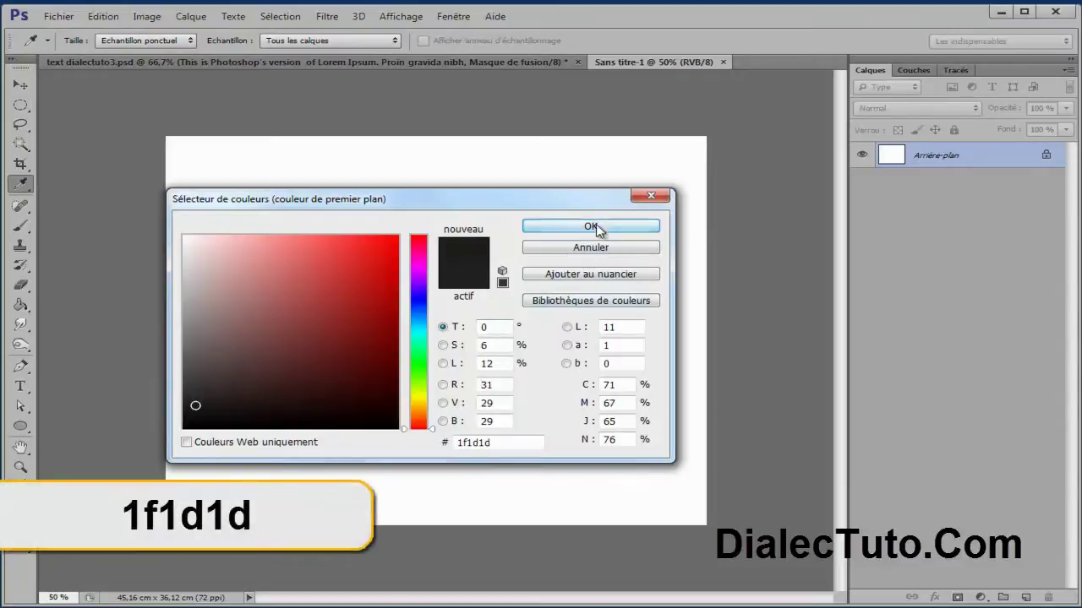
click(591, 226)
click(20, 304)
click(394, 299)
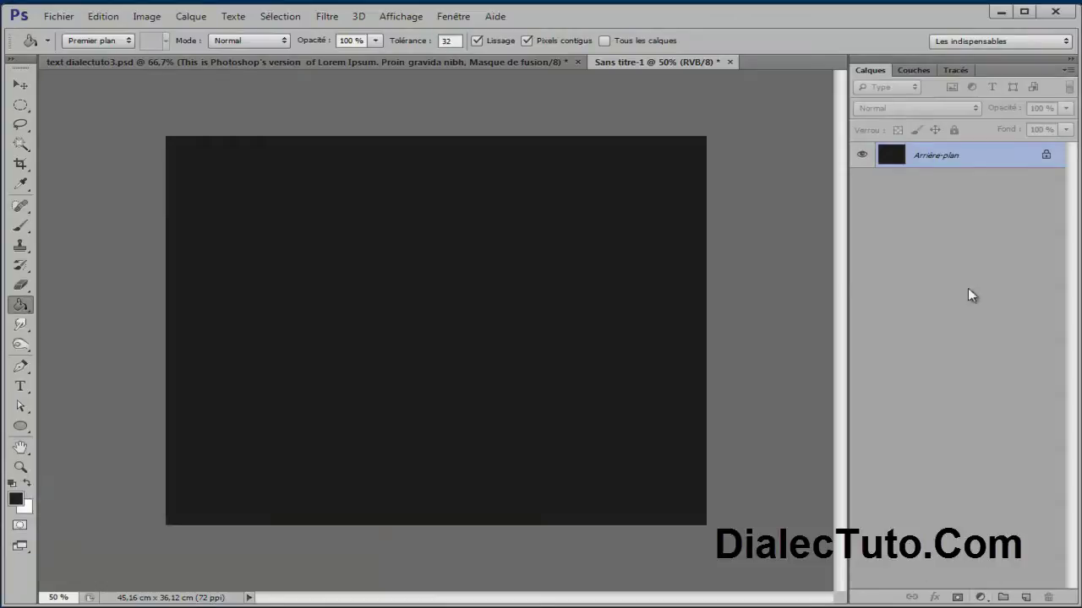
drag(948, 167, 1025, 597)
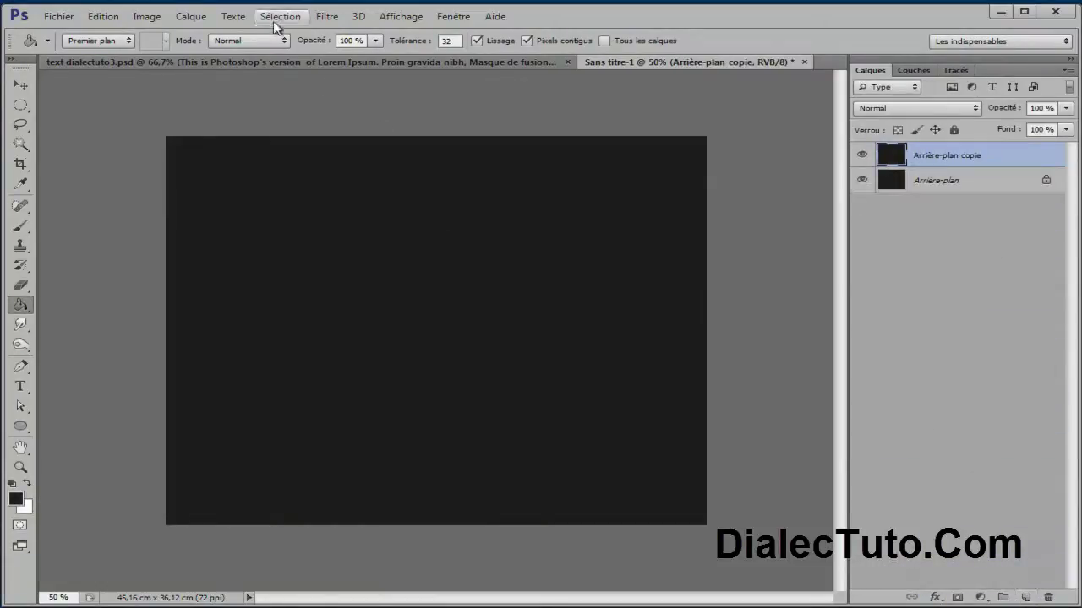
Step: Apply the Grain photo filter with Grain 3, Zones claires 0 and Intensité 0 to the background copy, and set its opacity to 50%
click(328, 19)
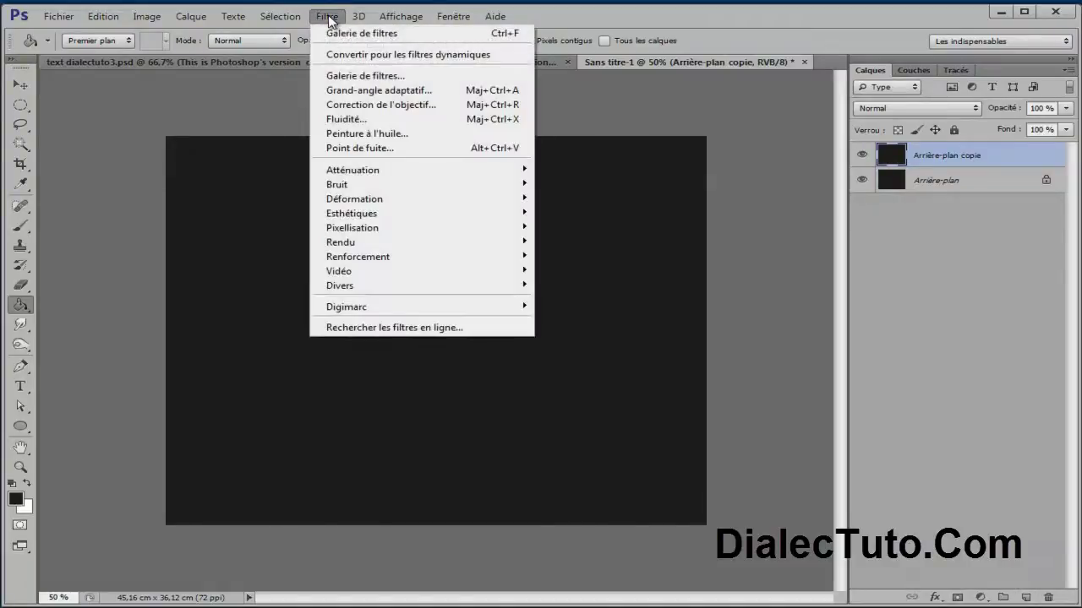
click(346, 72)
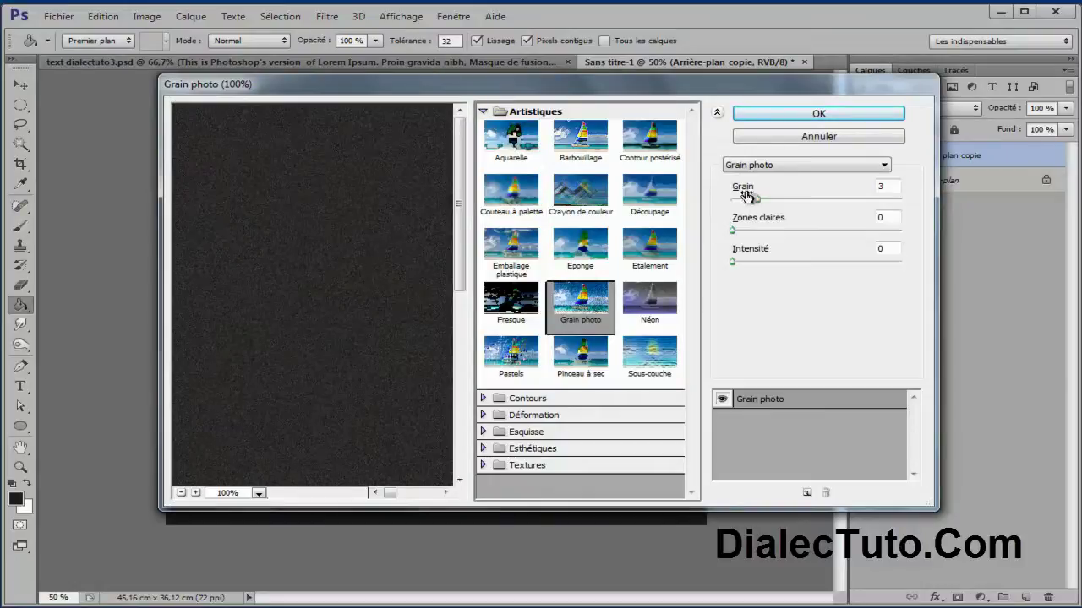
click(873, 187)
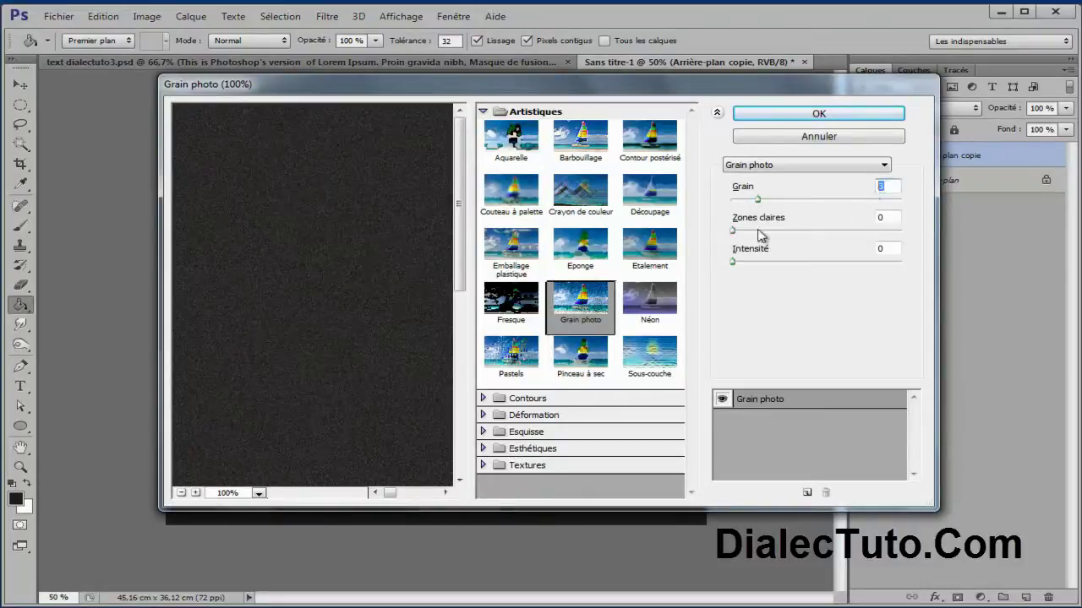
key(Tab)
key(Tab)
click(830, 135)
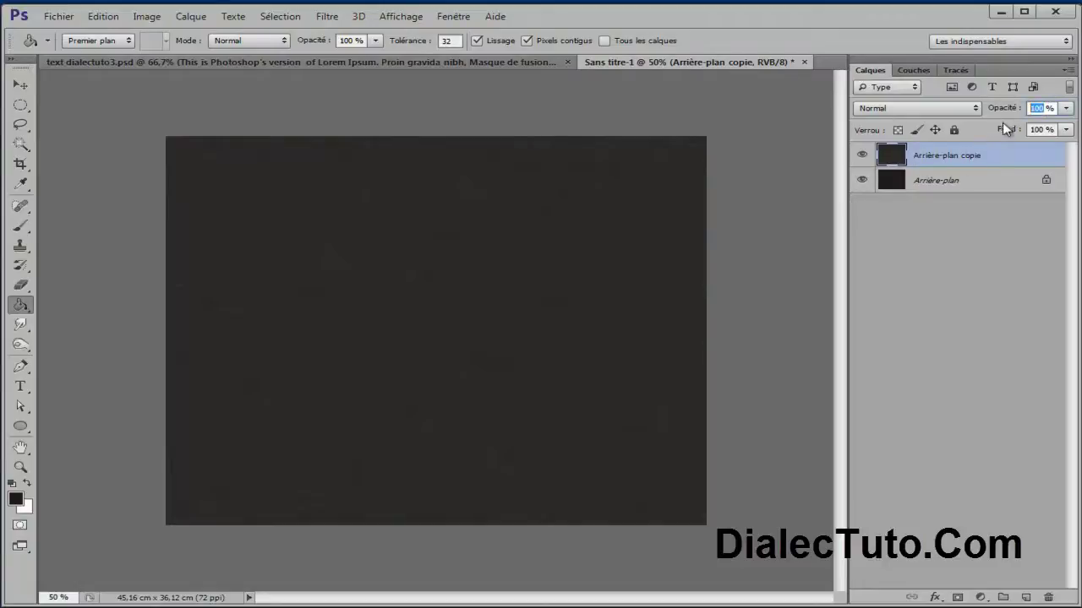
text(50)
key(Return)
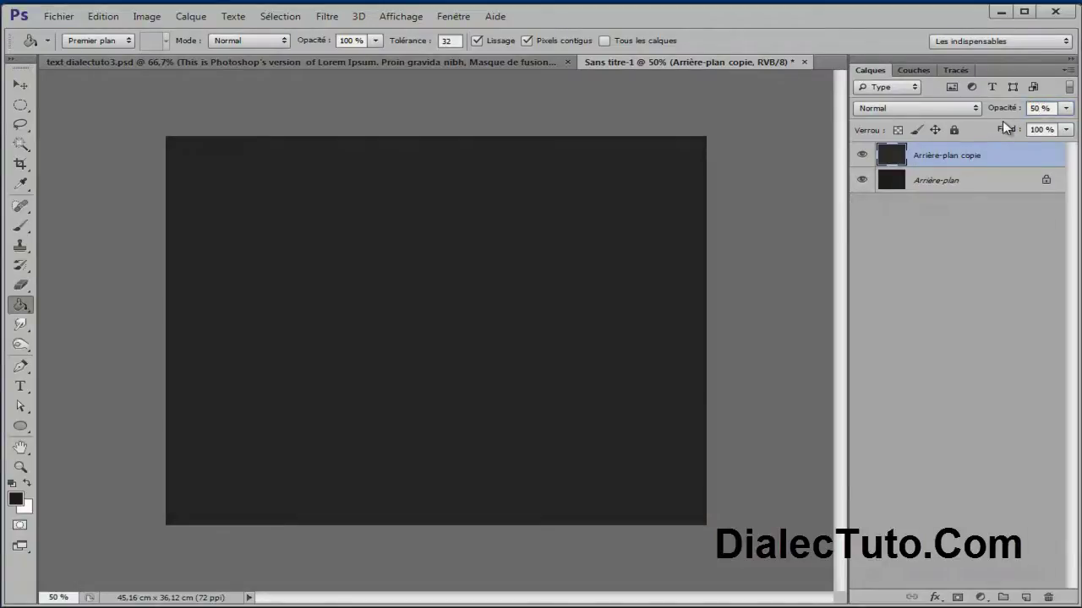
Step: Add the text DIALECTUTO in Muro Regular at 178 pt across the middle of the canvas
click(20, 386)
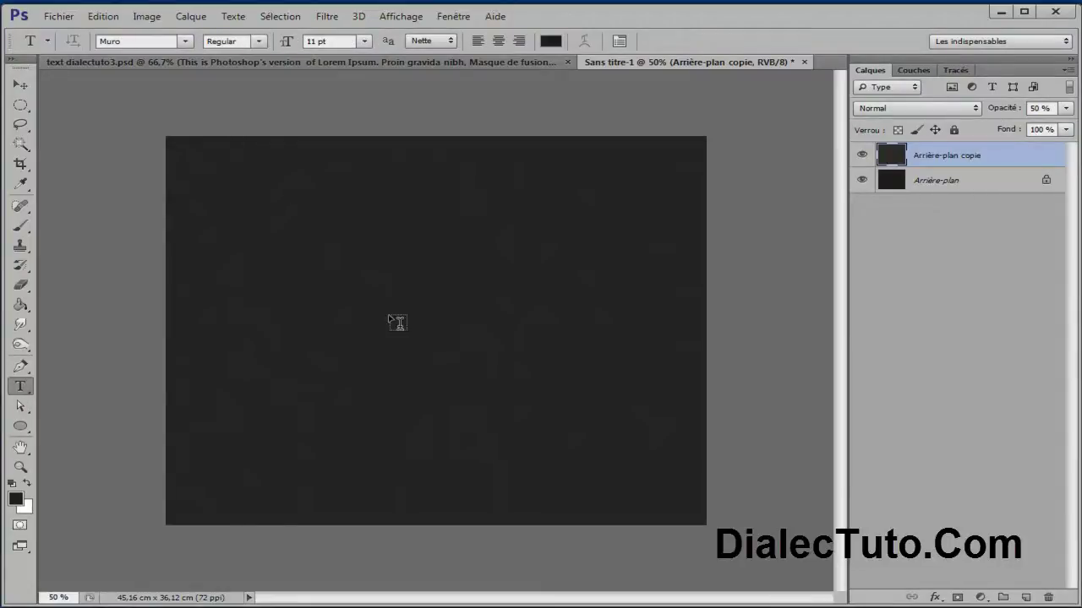
click(211, 310)
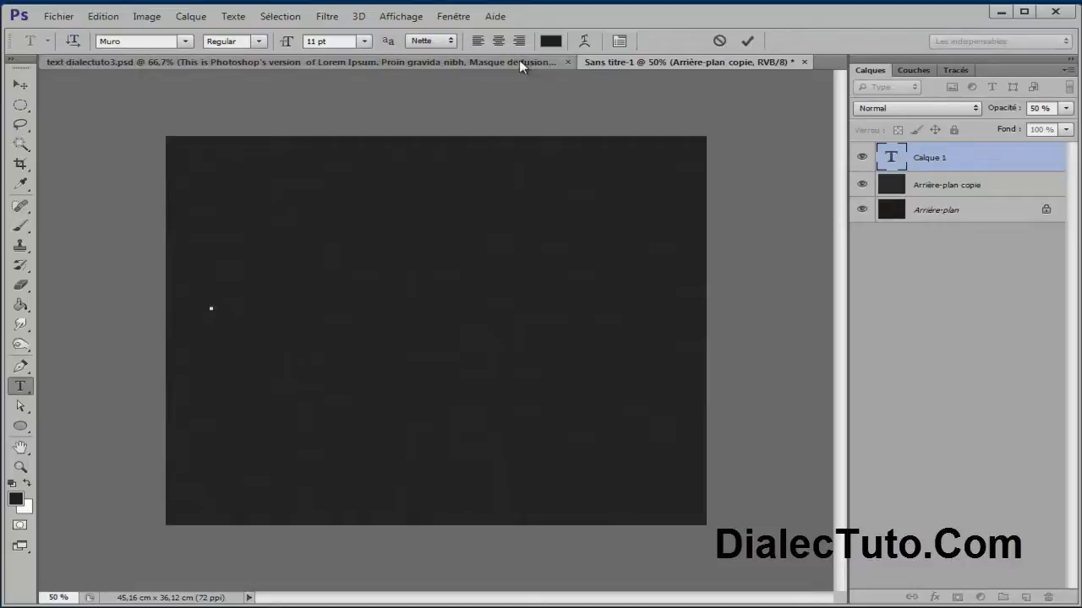
drag(282, 41, 348, 43)
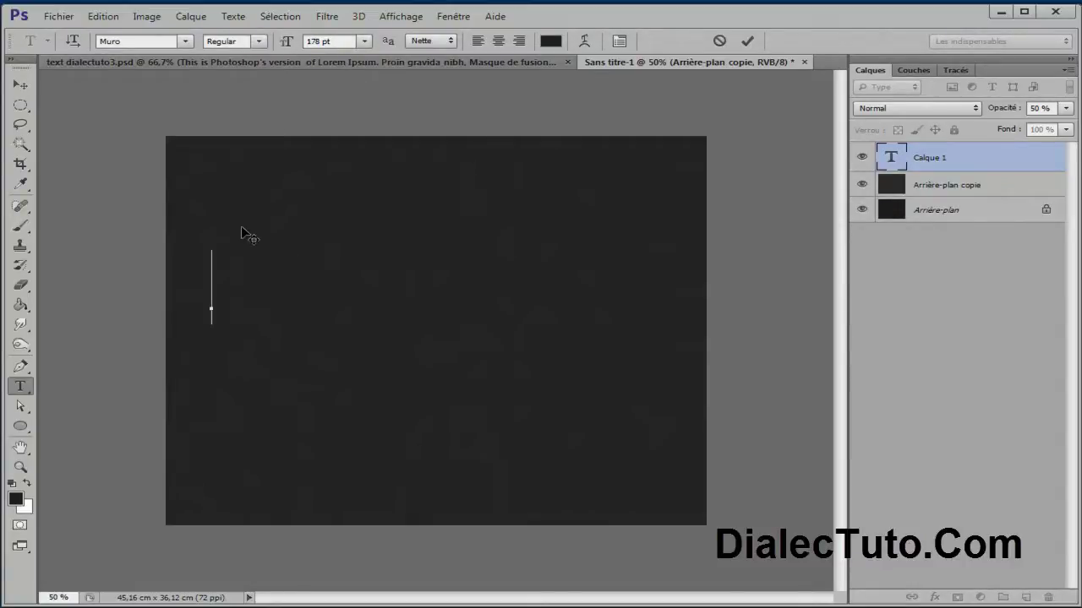
text(DIALECTUTO)
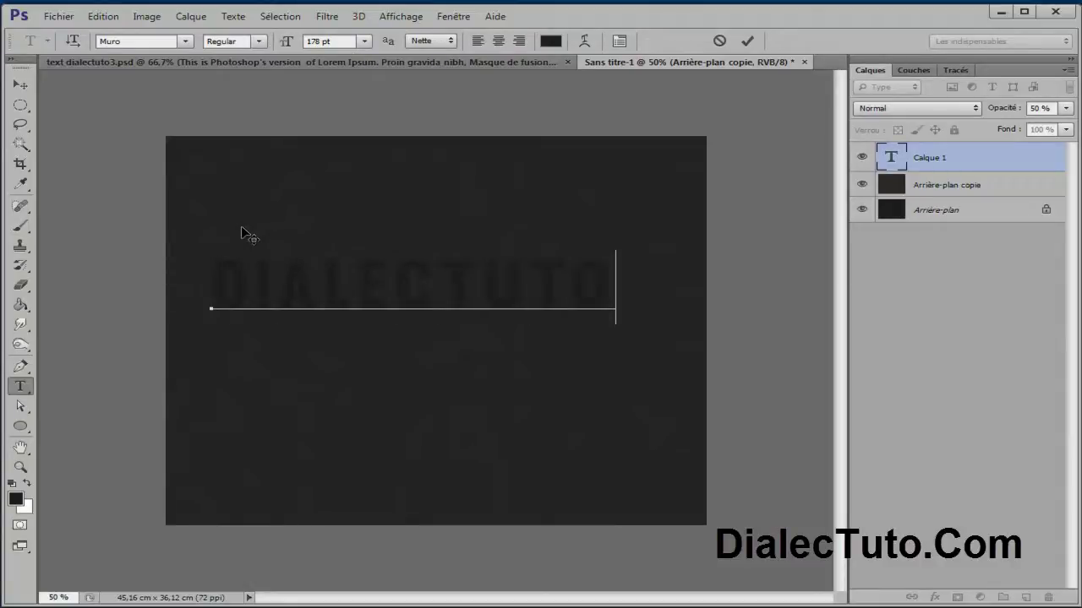
Step: Format the DIALECTUTO text in white (ffffff) at 202 pt and move it down to the canvas centre
double_click(892, 156)
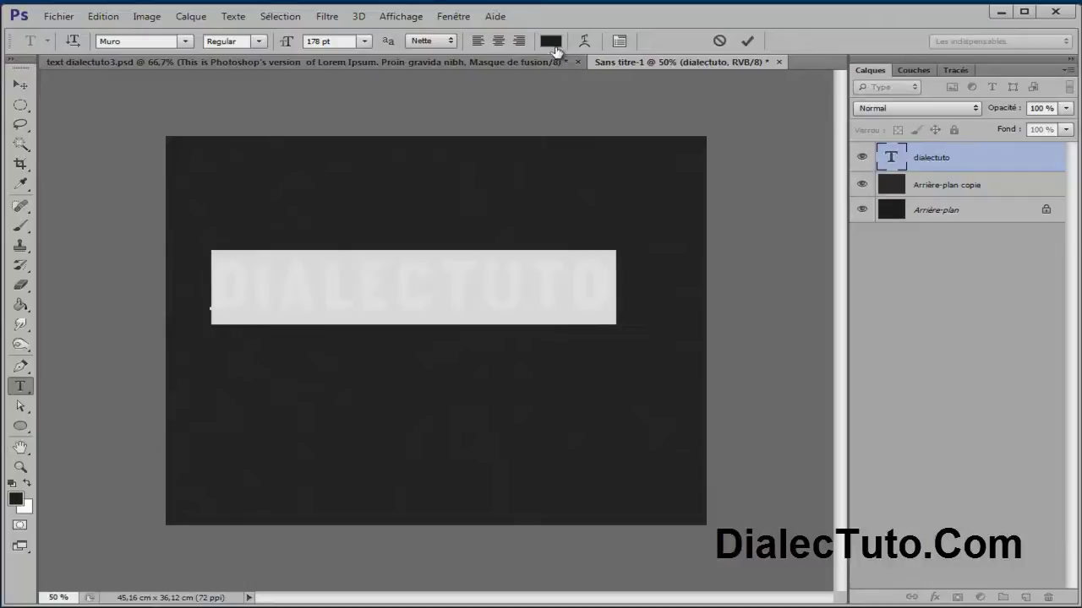
click(550, 40)
click(184, 235)
click(569, 226)
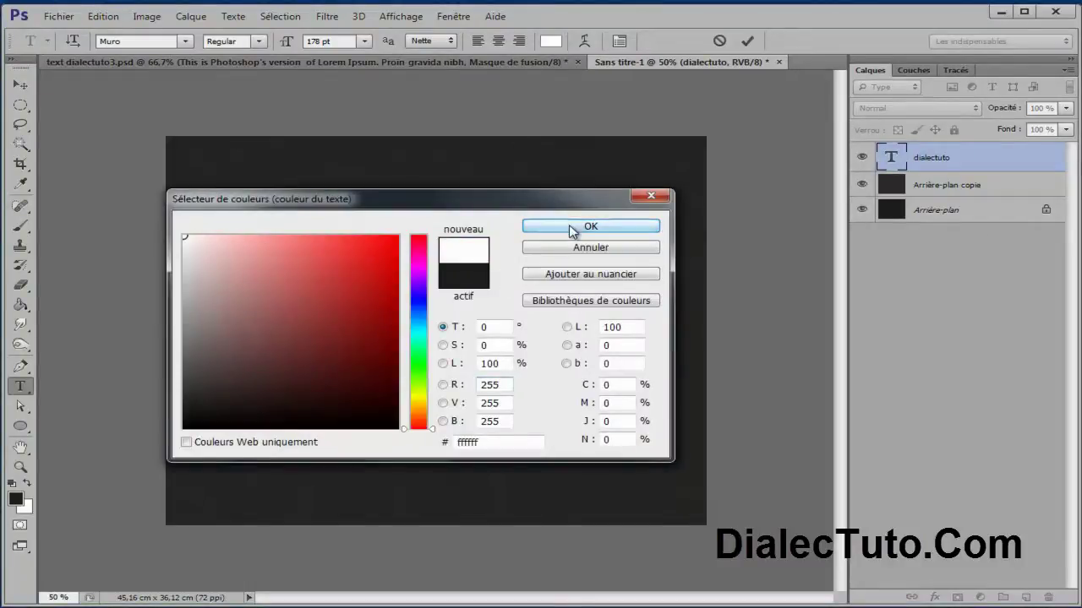
drag(285, 41, 311, 46)
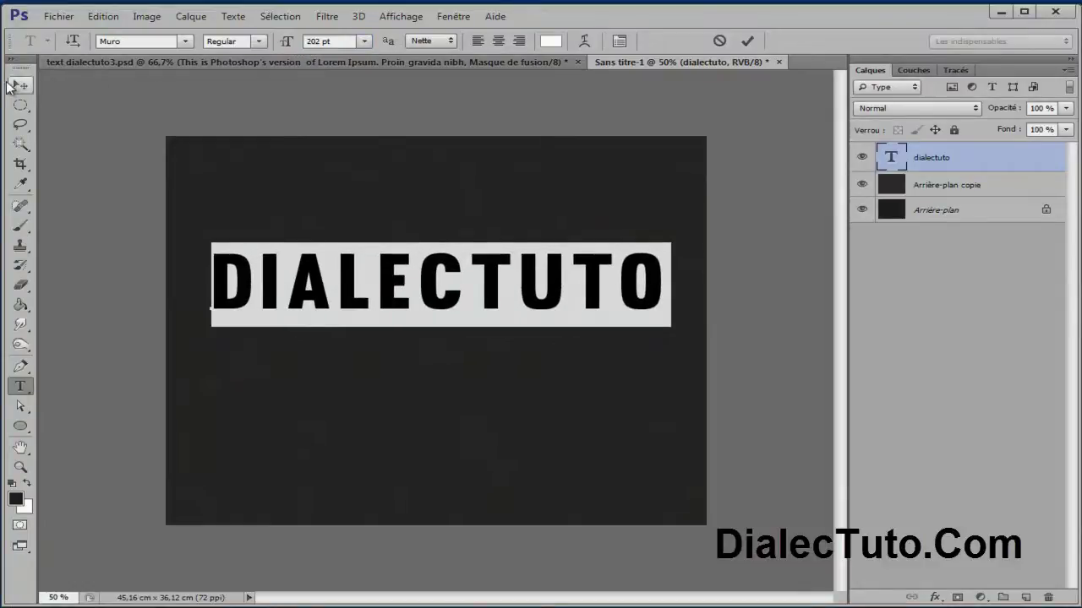
click(20, 85)
drag(488, 293, 483, 324)
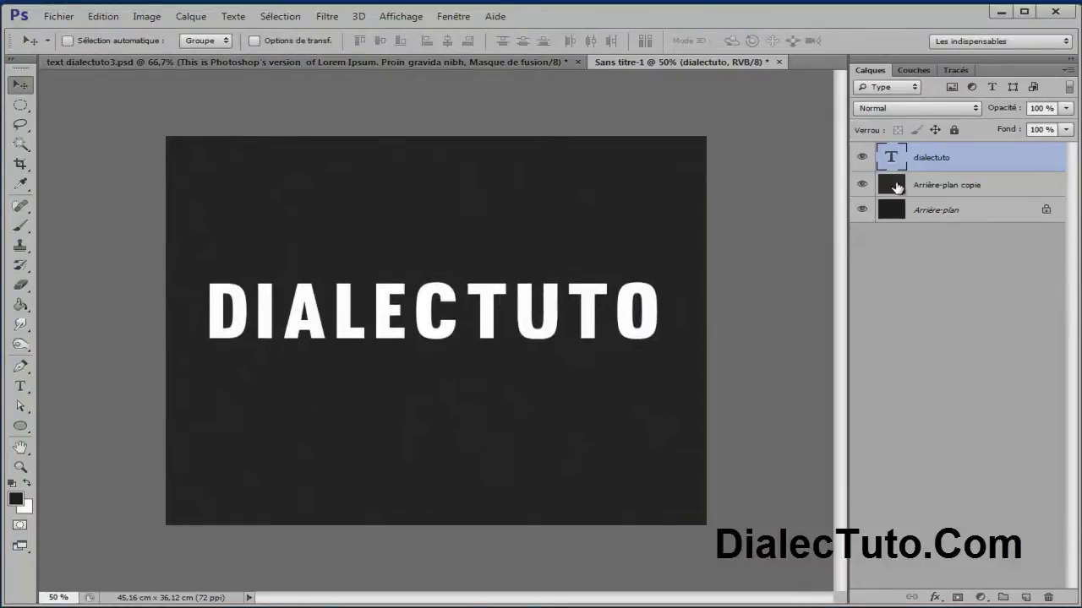
Step: Switch to Firefox and examine the Muro font's download page on dafont.com
double_click(891, 157)
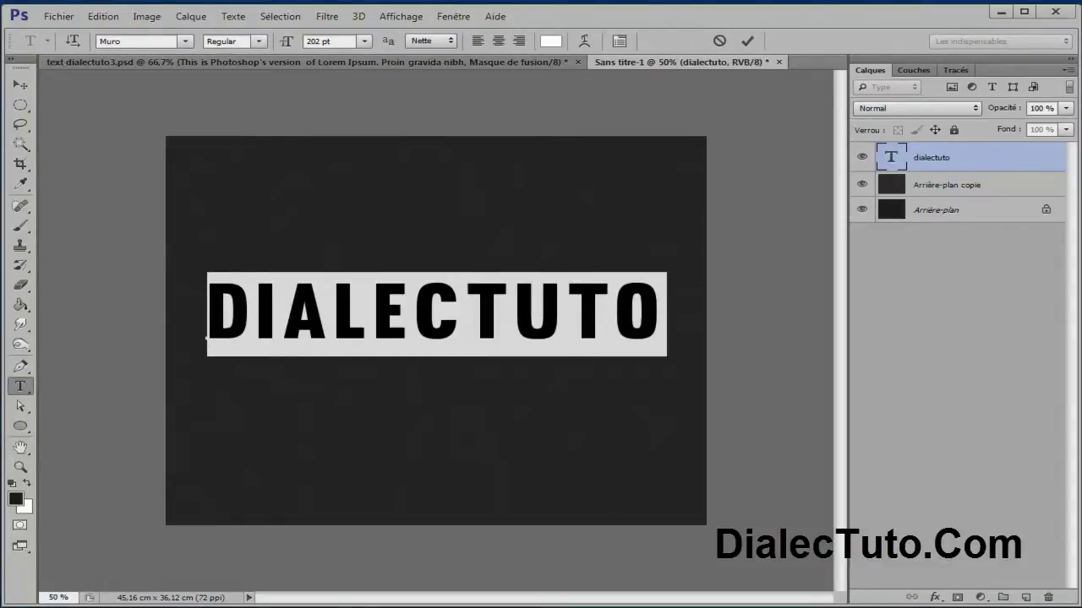
key(alt+Tab)
double_click(161, 52)
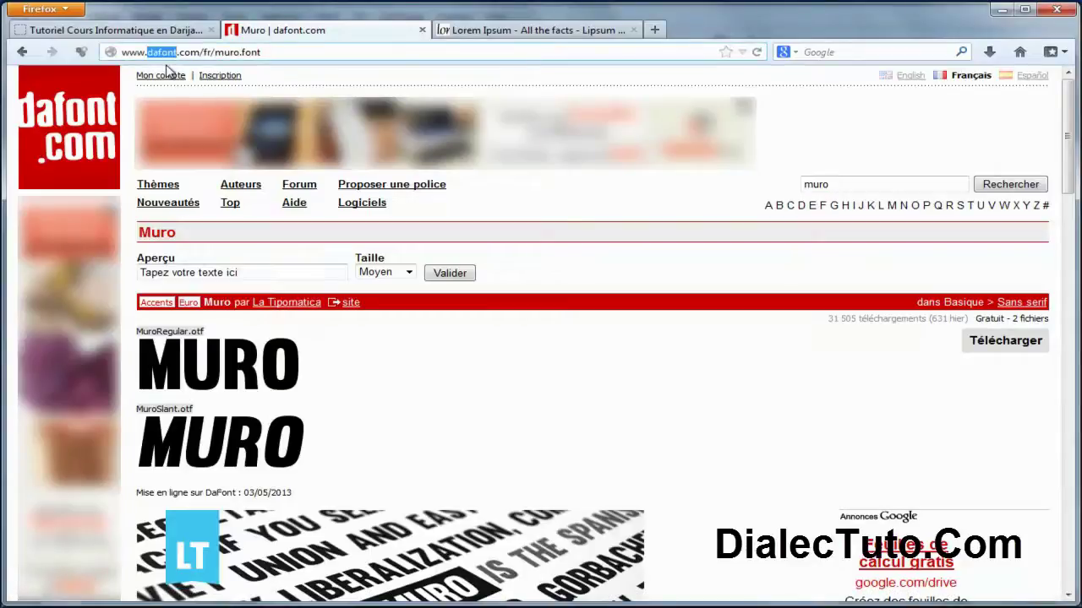
click(833, 184)
double_click(816, 184)
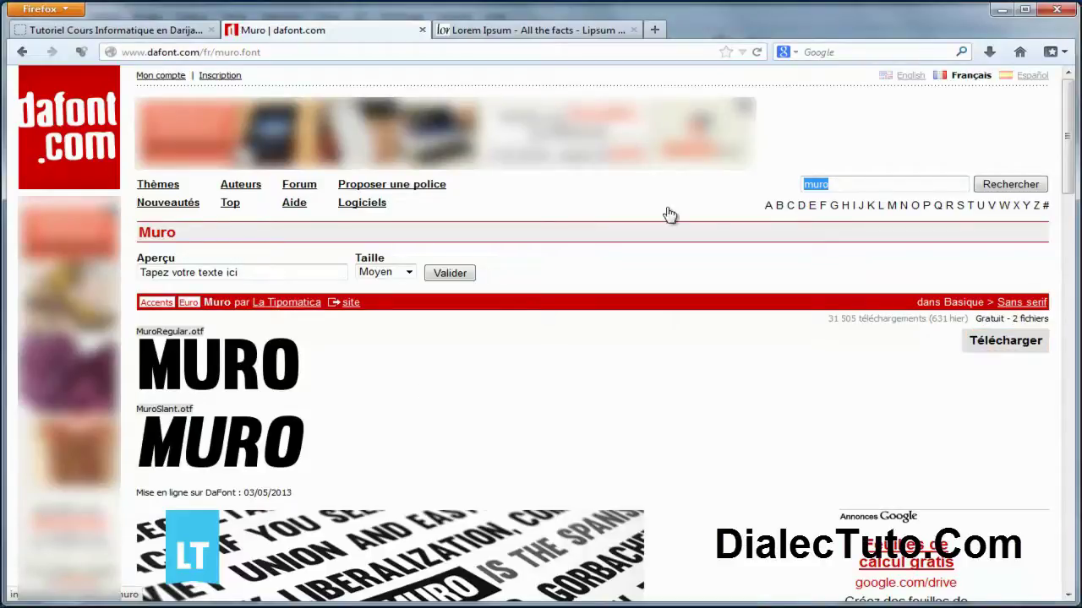
Step: Open the muro folder on the desktop and install the MuroRegular.otf and MuroSlant.otf fonts
click(1001, 9)
click(1001, 12)
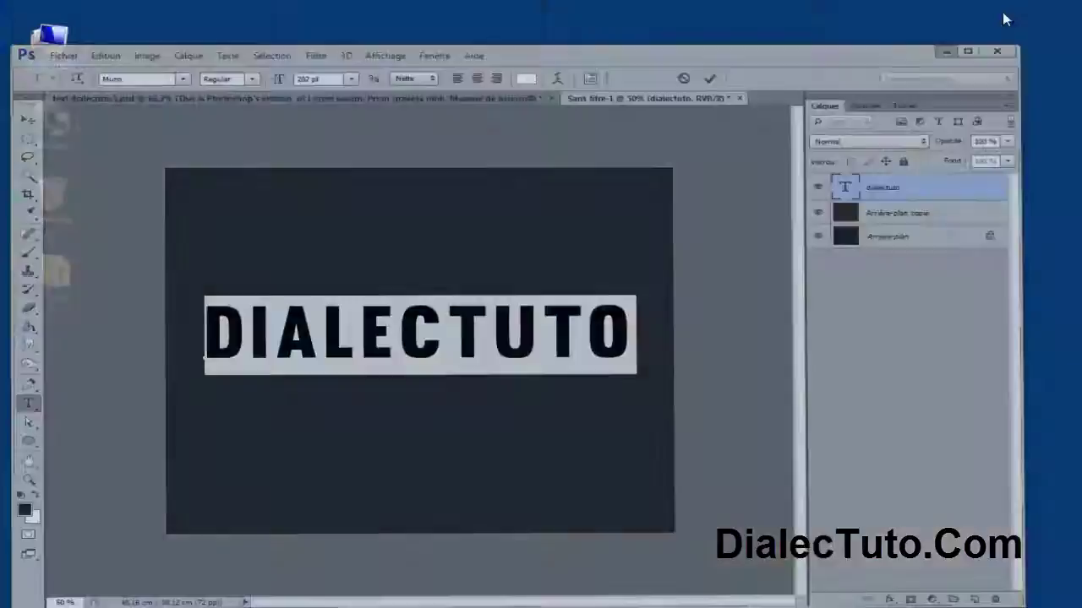
double_click(83, 292)
click(432, 209)
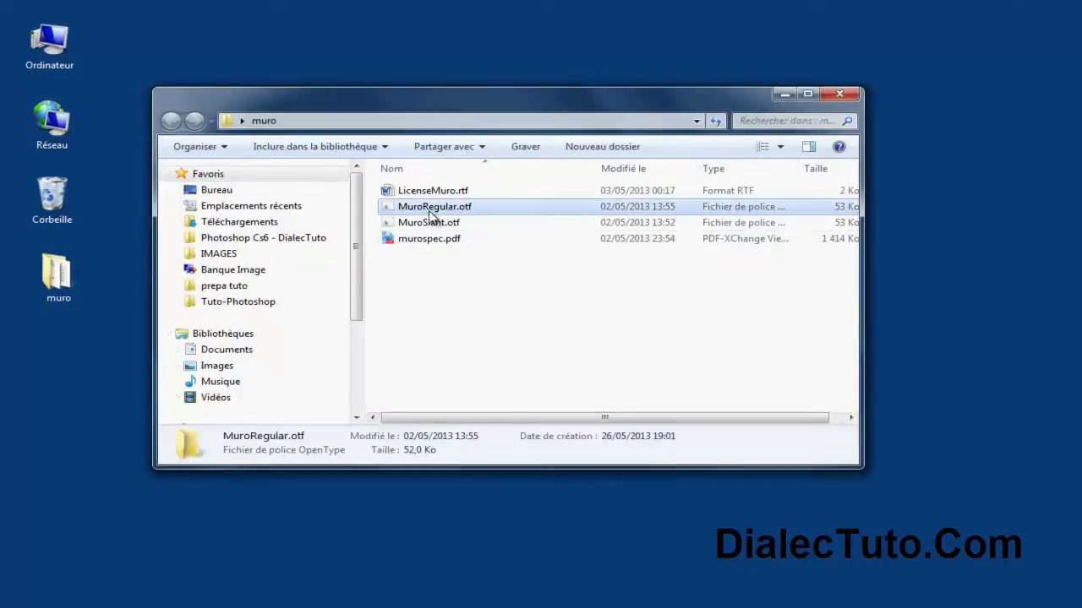
shift+click(431, 224)
right_click(428, 216)
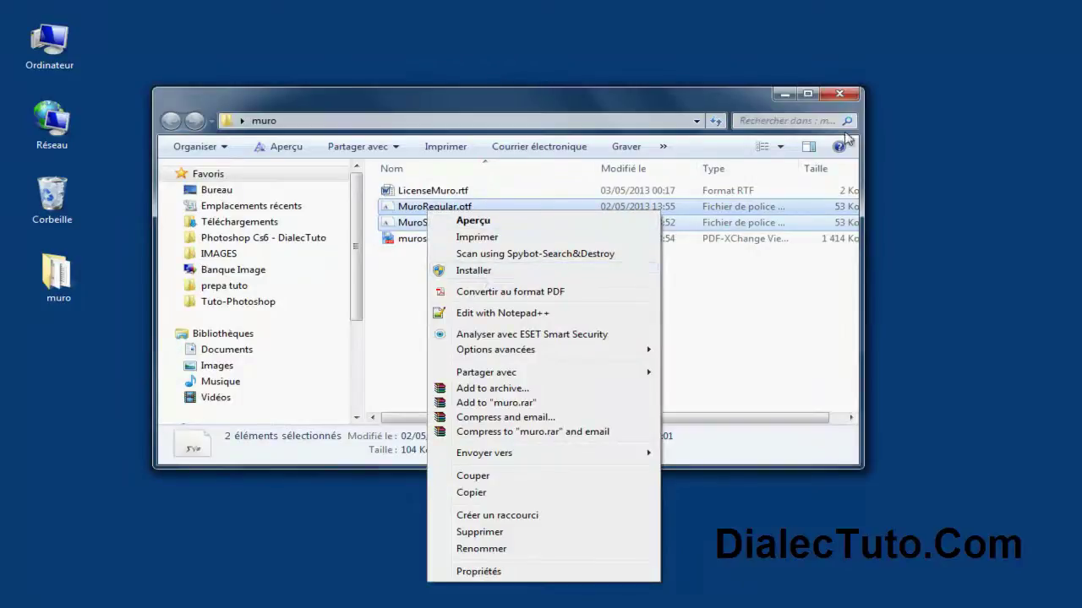
click(489, 280)
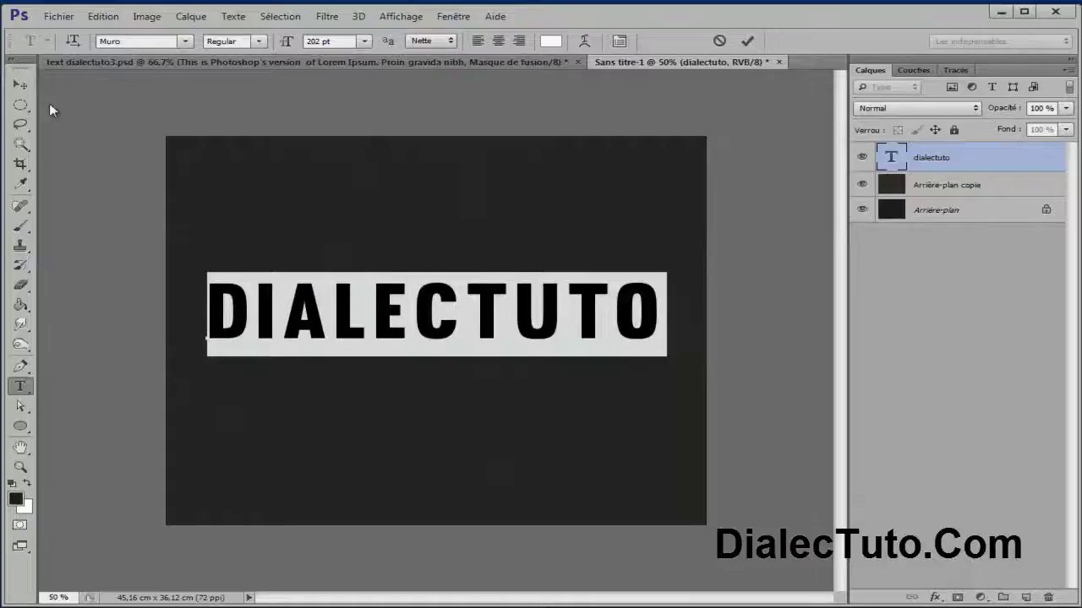
Step: Back in Photoshop, nudge the DIALECTUTO text into its final position and compare with the finished design in text dialectuto3.psd
click(20, 84)
mouse_move(505, 332)
mouse_down()
mouse_move(528, 324)
mouse_move(526, 334)
mouse_up()
click(357, 61)
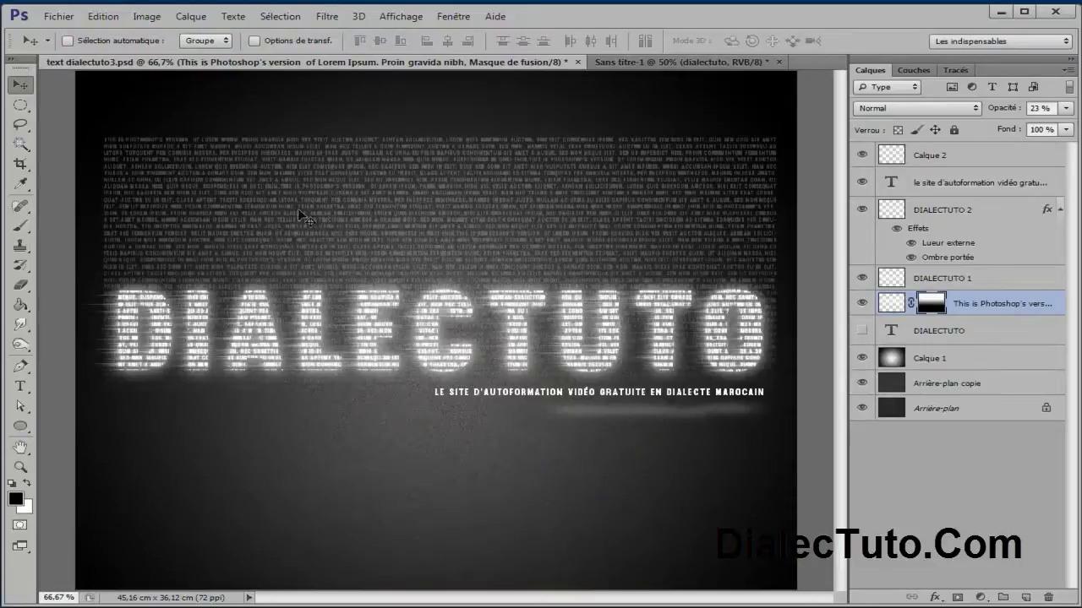
click(701, 62)
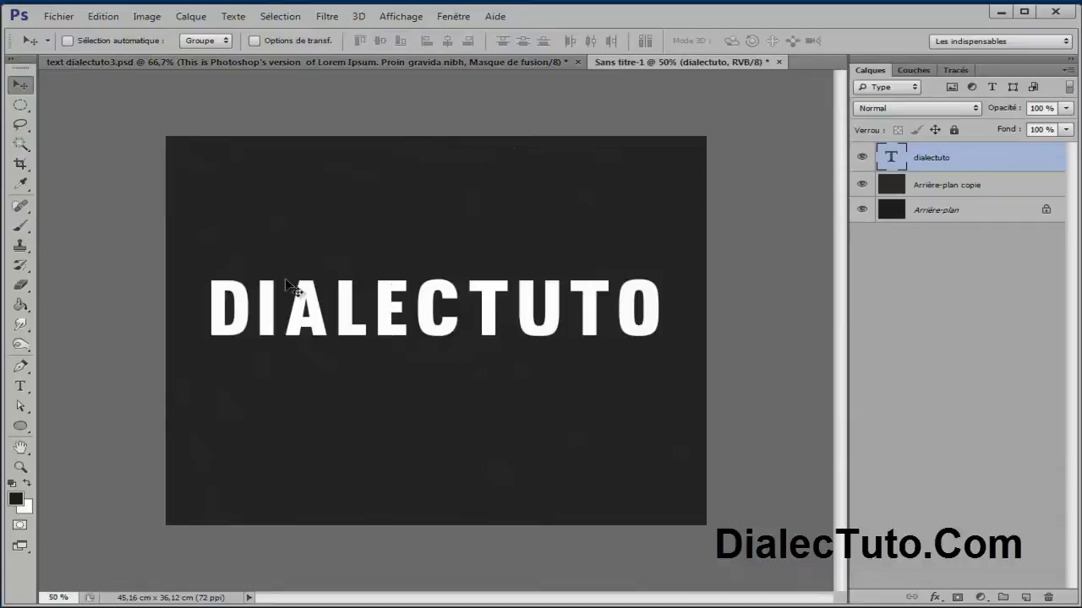
Step: Create a paragraph text box enclosing the DIALECTUTO title across most of the canvas width, with the font size set to 11 pt
click(24, 393)
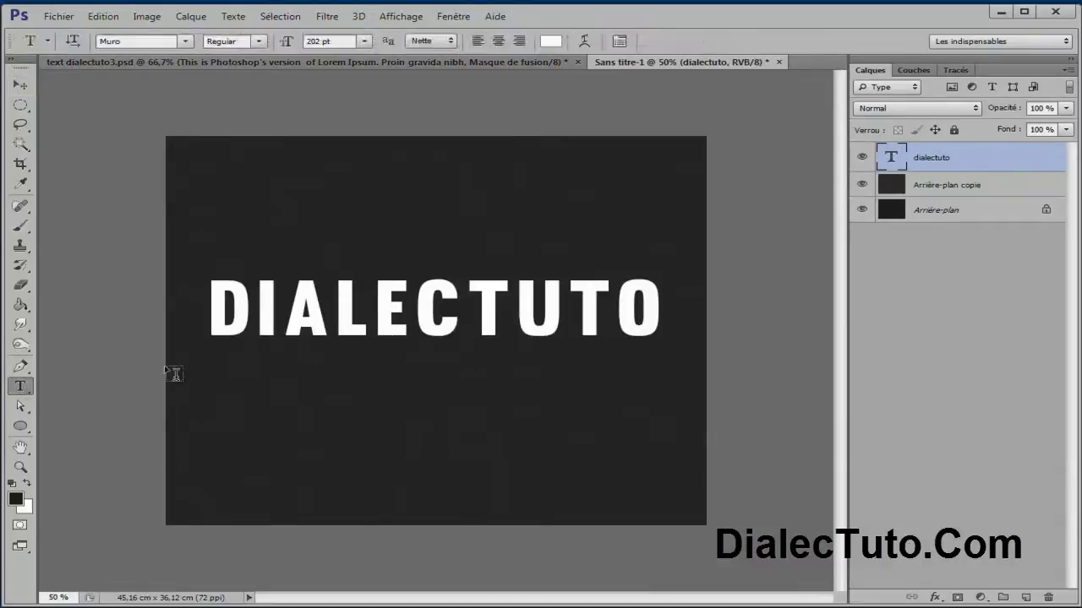
drag(185, 168, 686, 415)
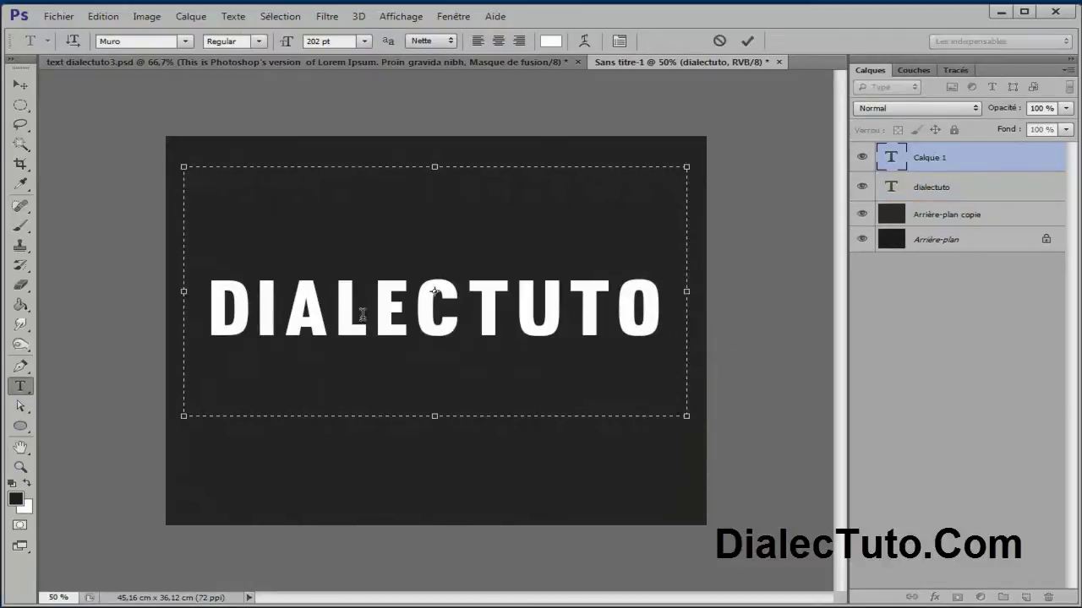
click(364, 40)
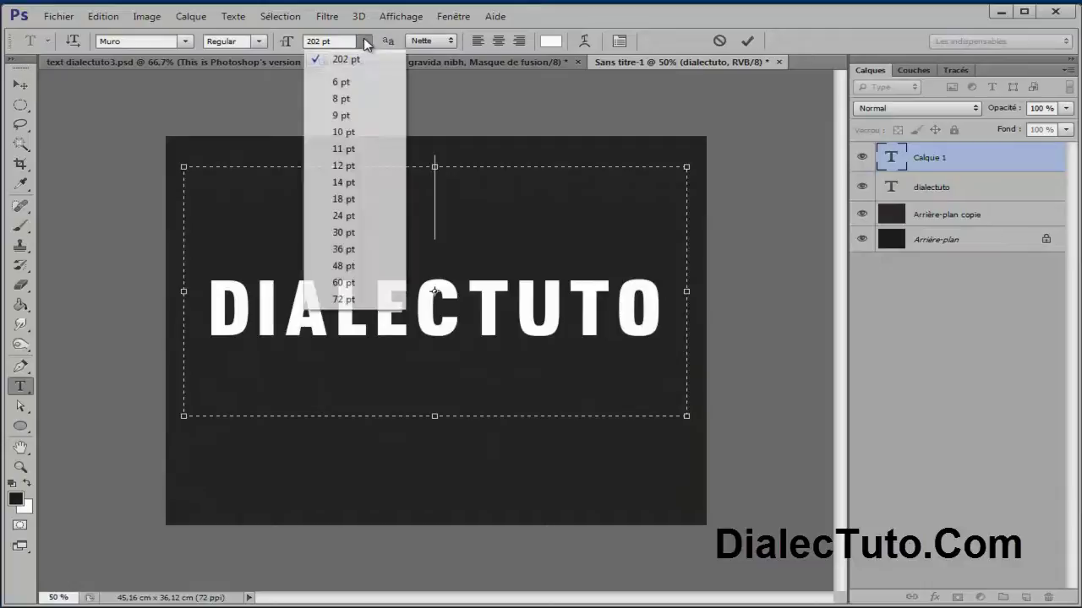
click(348, 148)
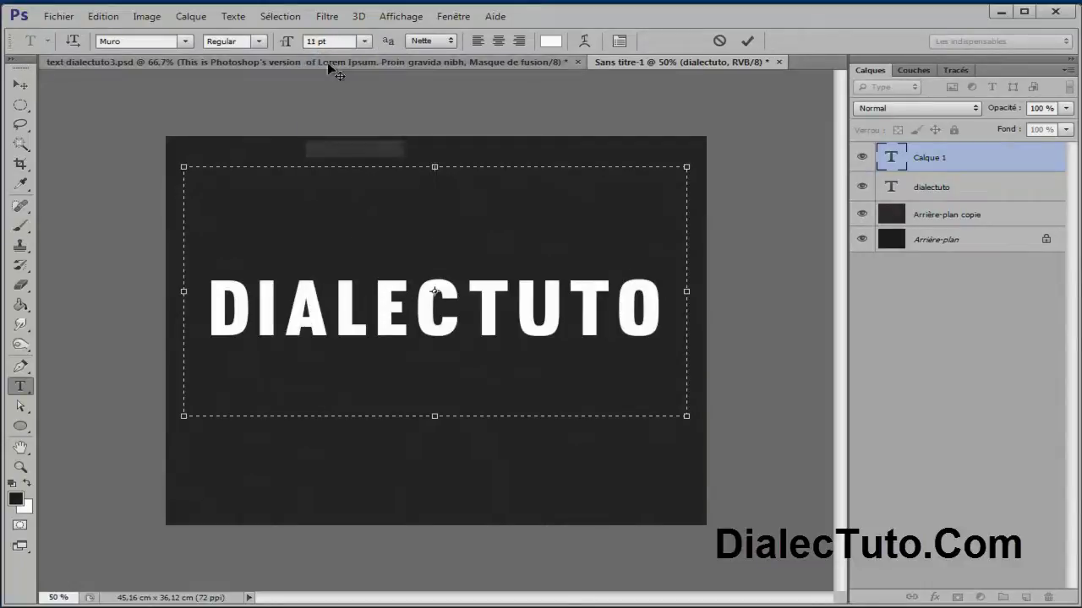
Step: Fill the paragraph box with Photoshop's Lorem Ipsum text, pasting the passage repeatedly until it reaches the lower edge, and commit the text
click(234, 16)
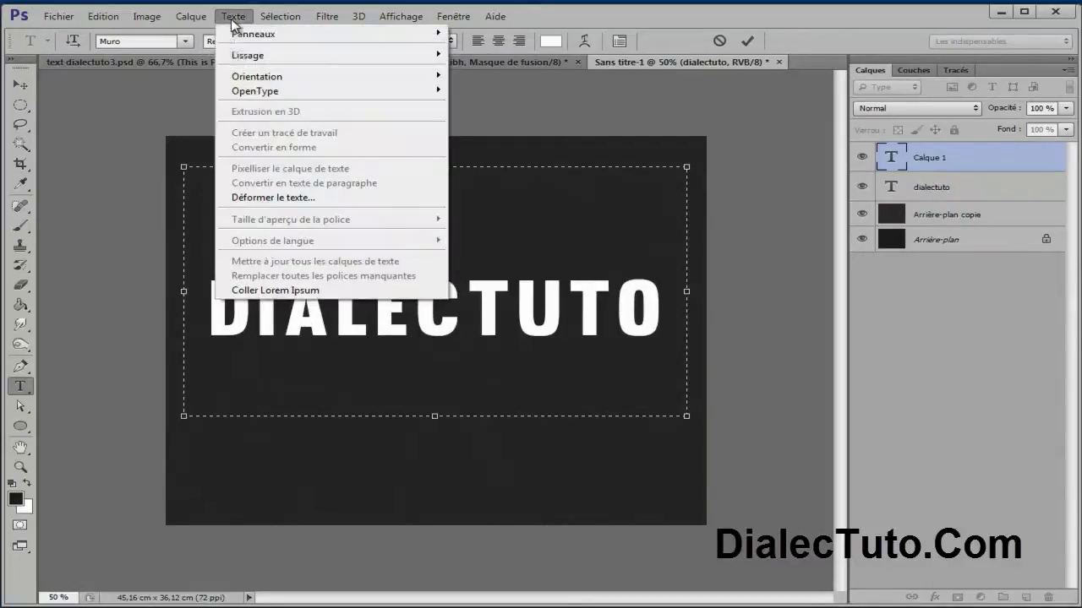
click(301, 291)
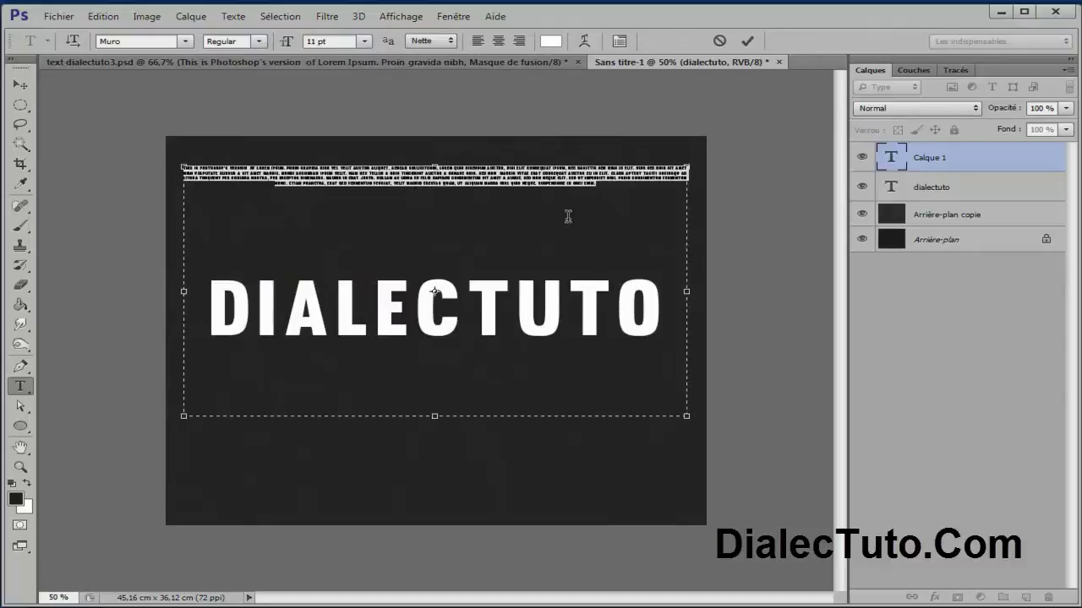
click(604, 189)
text(This is Photoshop's version  of Lorem Ipsum. Proin gravida nibh vel velit auctor aliquet. Aenean sollicitudin, lorem quis bibendum auctor, nisi elit consequat ipsum, nec sagittis sem nibh id elit. Duis sed odio sit amet nibh vulputate cursus a sit amet mauris. Morbi accumsan ipsum velit. Nam nec tellus a odio tincidunt auctor a ornare odio. Sed non  mauris vitae erat consequat auctor eu in elit. Class aptent taciti sociosqu ad litora torquent per conubia nostra, per inceptos himenaeos. Mauris in erat justo. Nullam ac urna eu felis dapibus condimentum sit amet a augue. Sed non neque elit. Sed ut imperdiet nisi. Proin condimentum fermentum nunc. Etiam pharetra, erat sed fermentum feugiat, velit mauris egestas quam, ut aliquam massa nisl quis neque. Suspendisse in orci enim.)
key(ctrl+v)
key(ctrl+v)
key(ctrl+v)
key(ctrl+v)
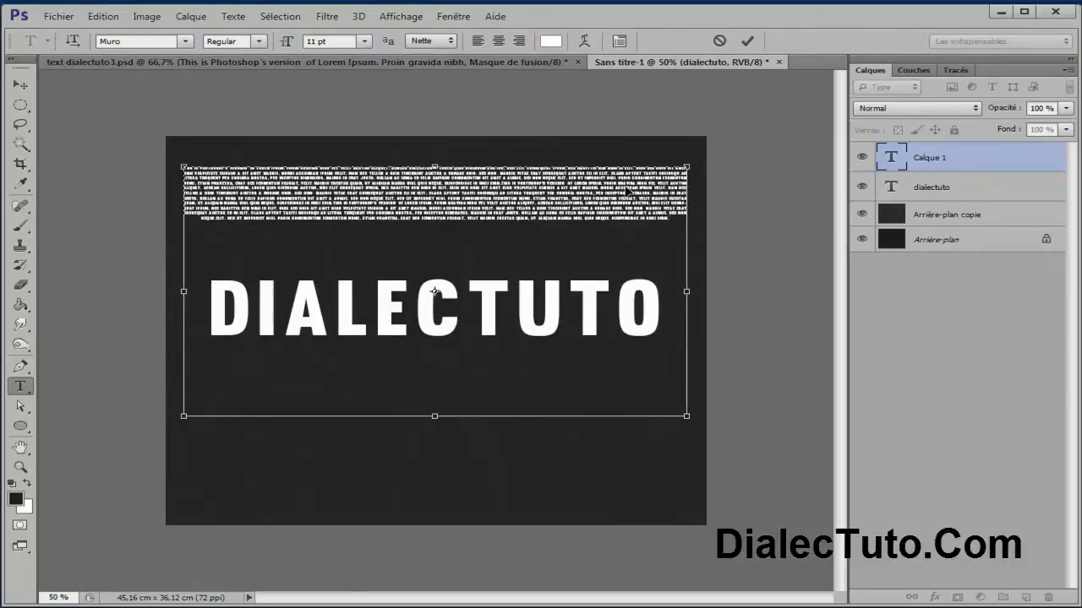
key(ctrl+v)
key(ctrl+v)
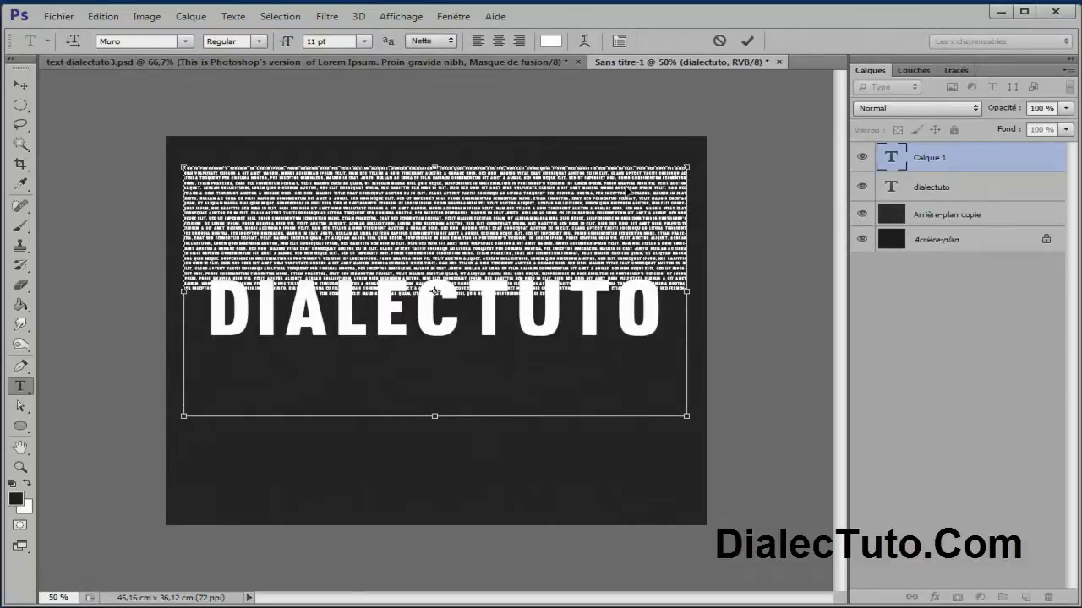
key(ctrl+v)
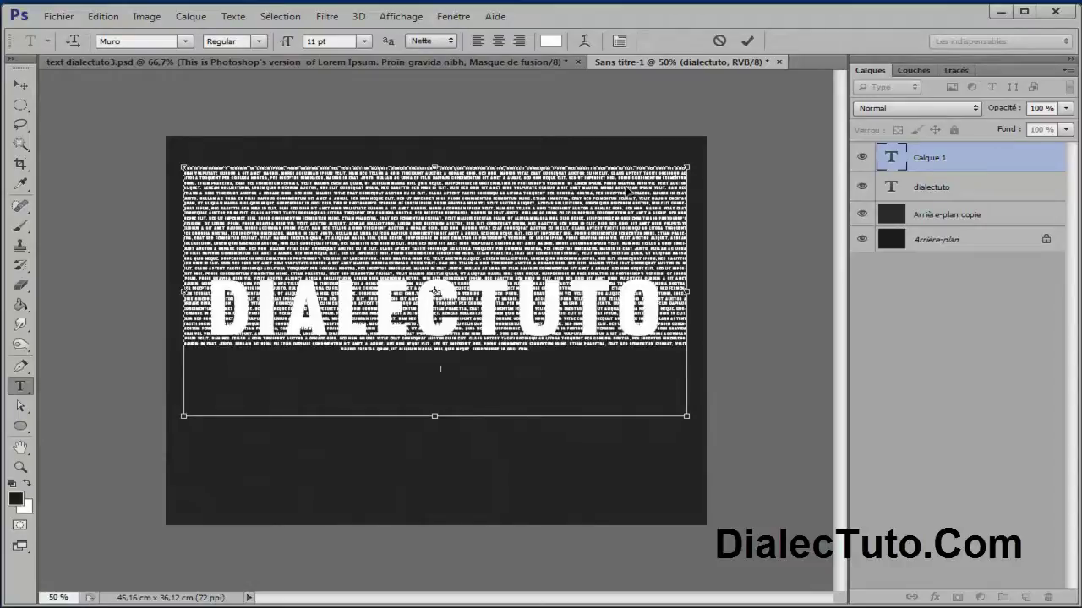
key(ctrl+v)
key(ctrl+v)
key(ctrl+v)
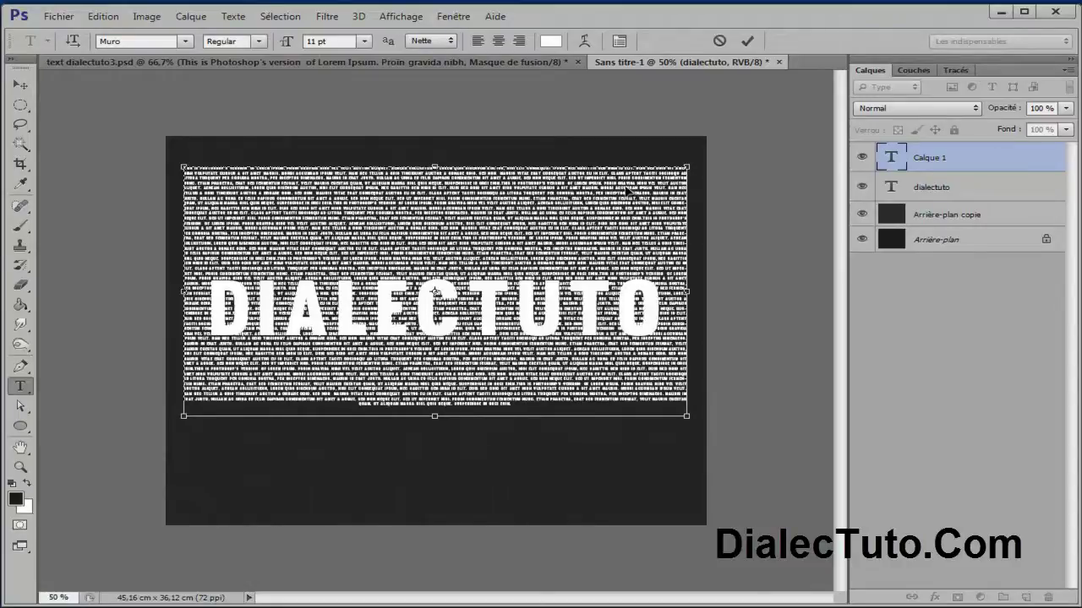
click(21, 88)
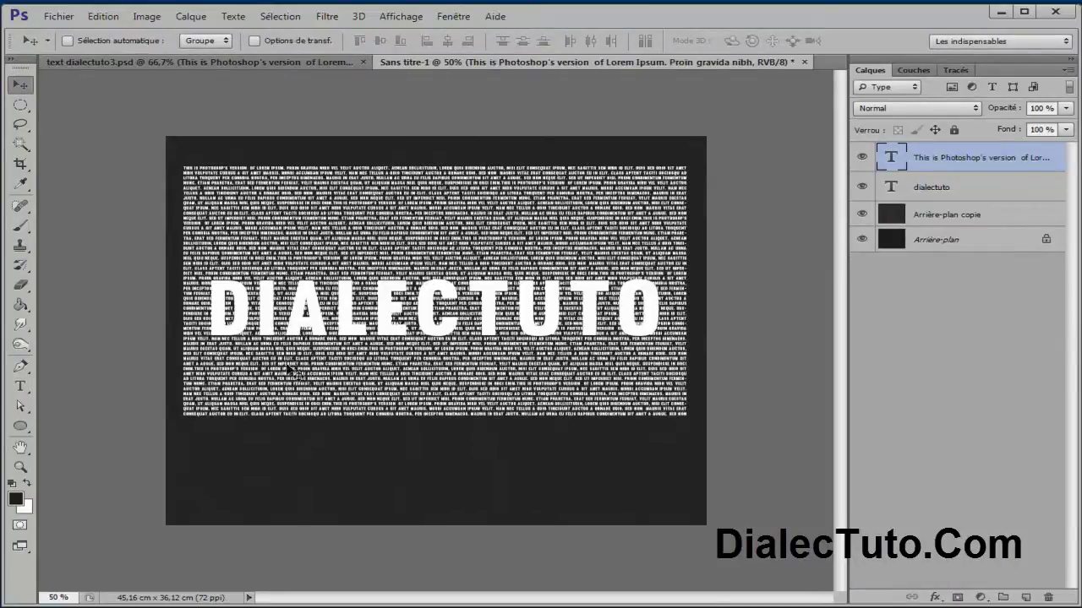
Step: Switch to Firefox, copy the "What is Lorem Ipsum?" paragraph from lipsum.com, and return to Photoshop
key(alt+Tab)
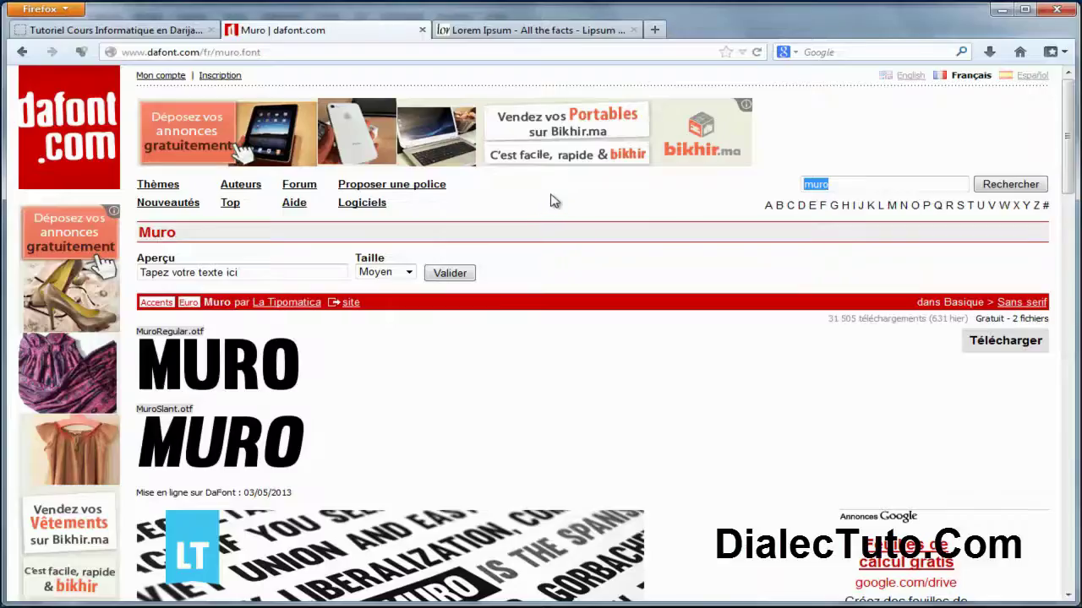
click(495, 31)
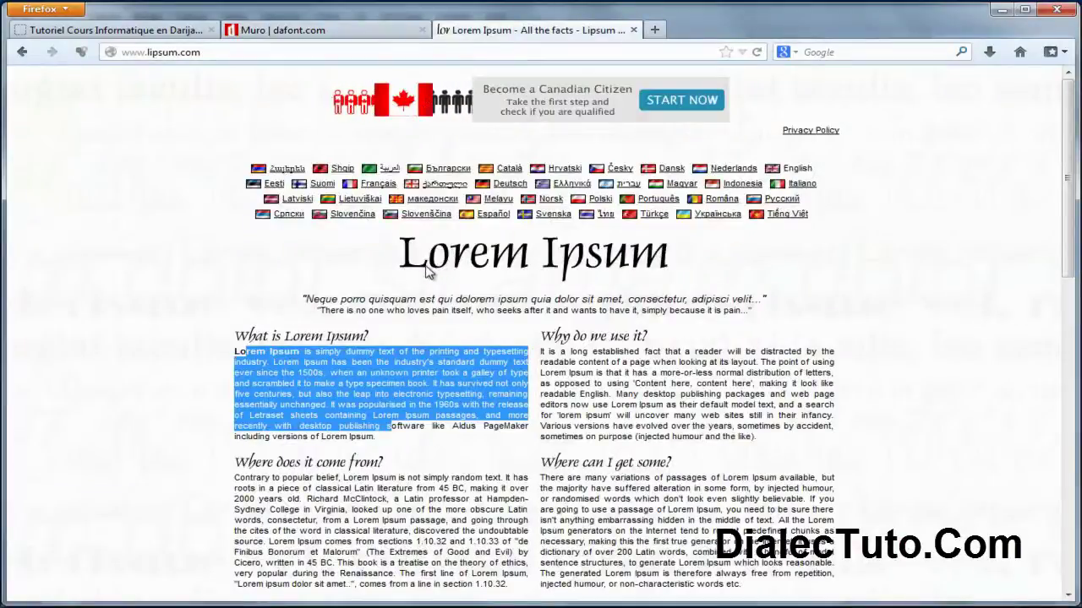
click(651, 286)
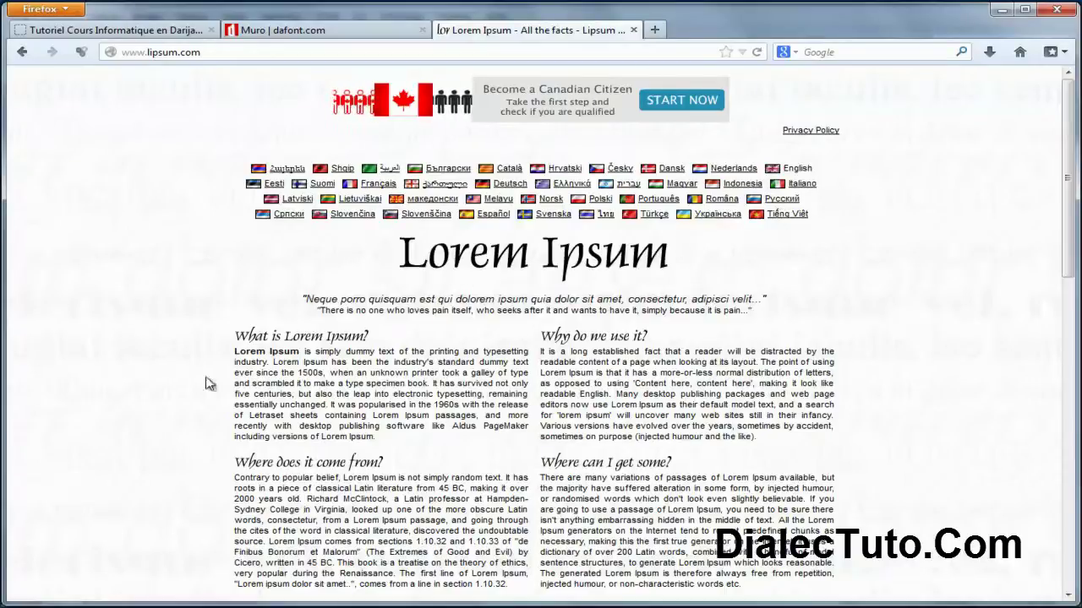
drag(389, 437, 235, 348)
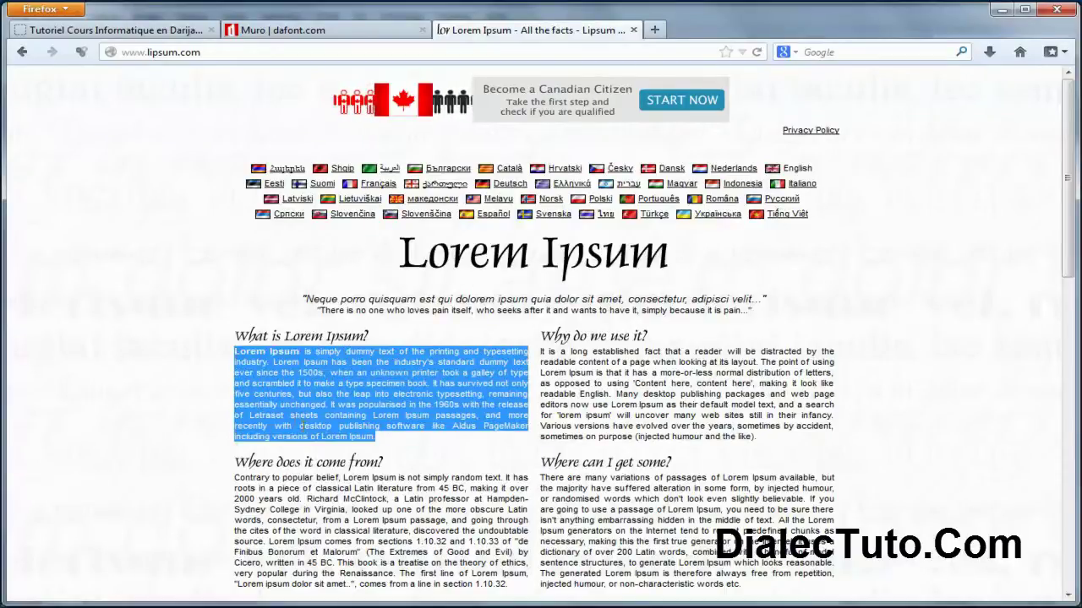
right_click(299, 379)
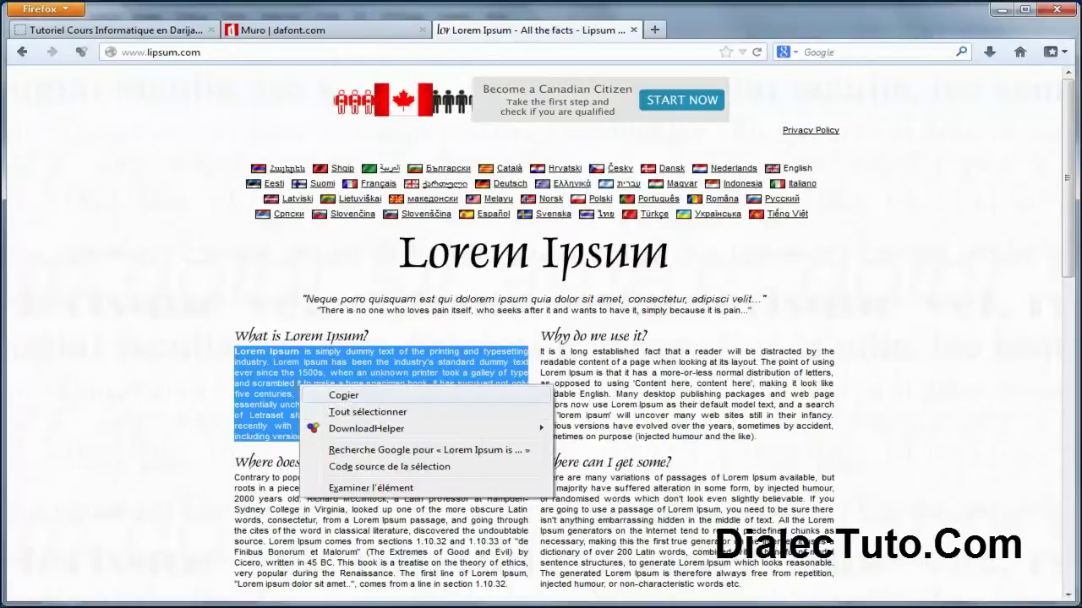
click(346, 391)
click(285, 384)
click(1000, 9)
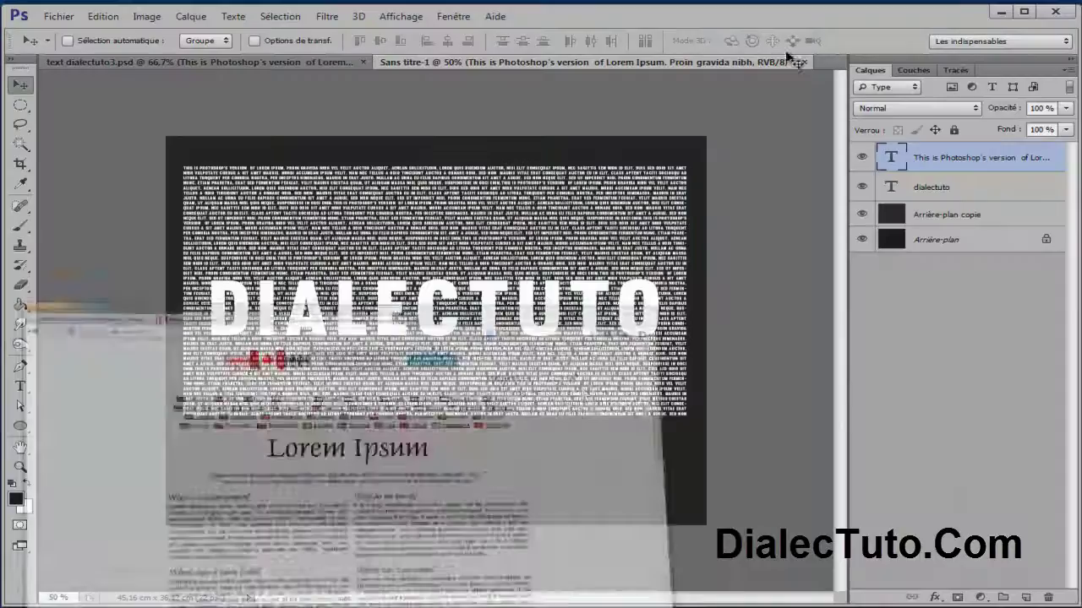
Step: Hide the dialectuto title layer and rasterize the Lorem Ipsum text layer
click(861, 187)
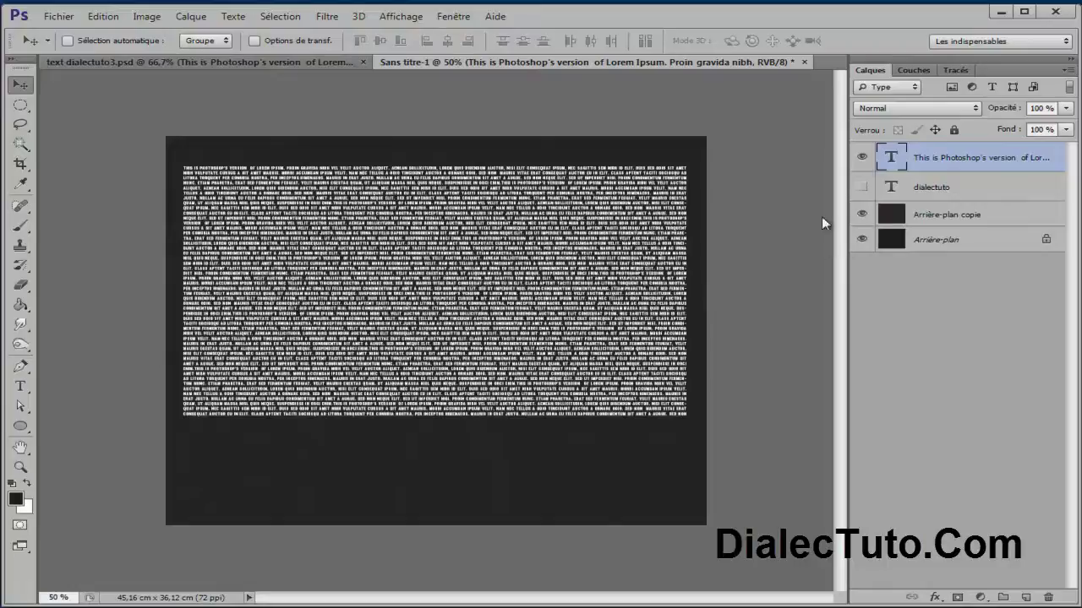
click(861, 157)
click(861, 157)
click(861, 157)
click(861, 157)
right_click(948, 161)
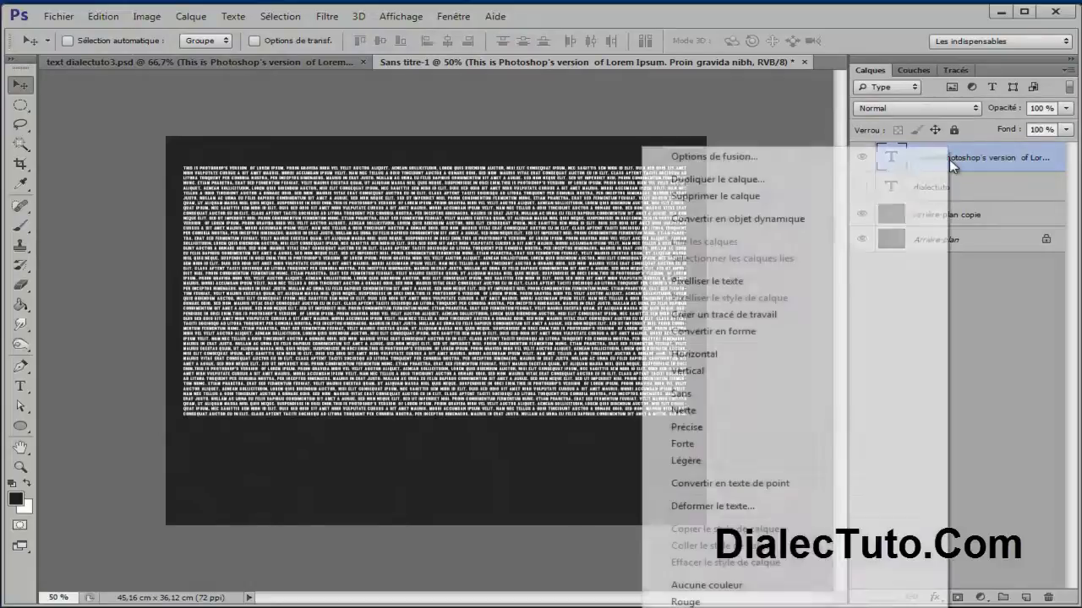
click(708, 281)
Step: With the Lorem Ipsum layer hidden, load the dialectuto letters as a selection and hide the dialectuto layer
click(861, 154)
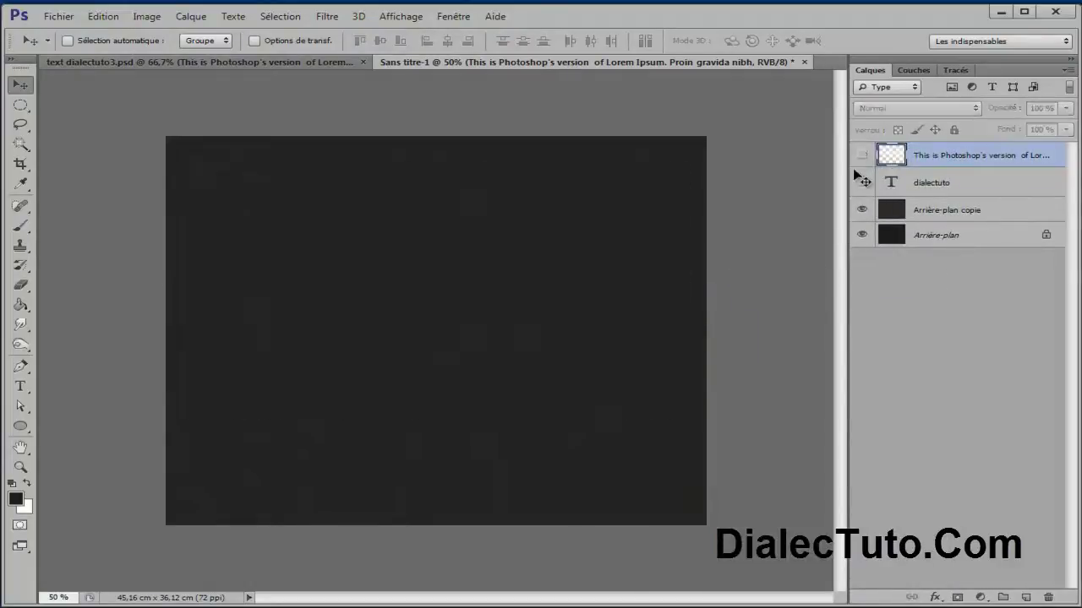
click(923, 190)
click(861, 182)
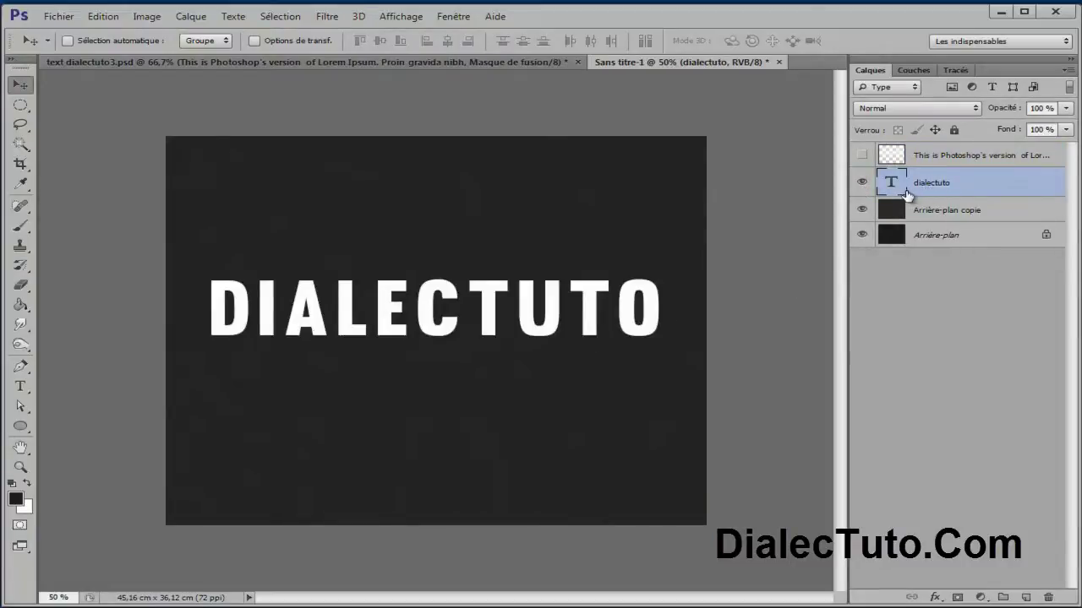
drag(878, 204, 895, 182)
ctrl+click(889, 182)
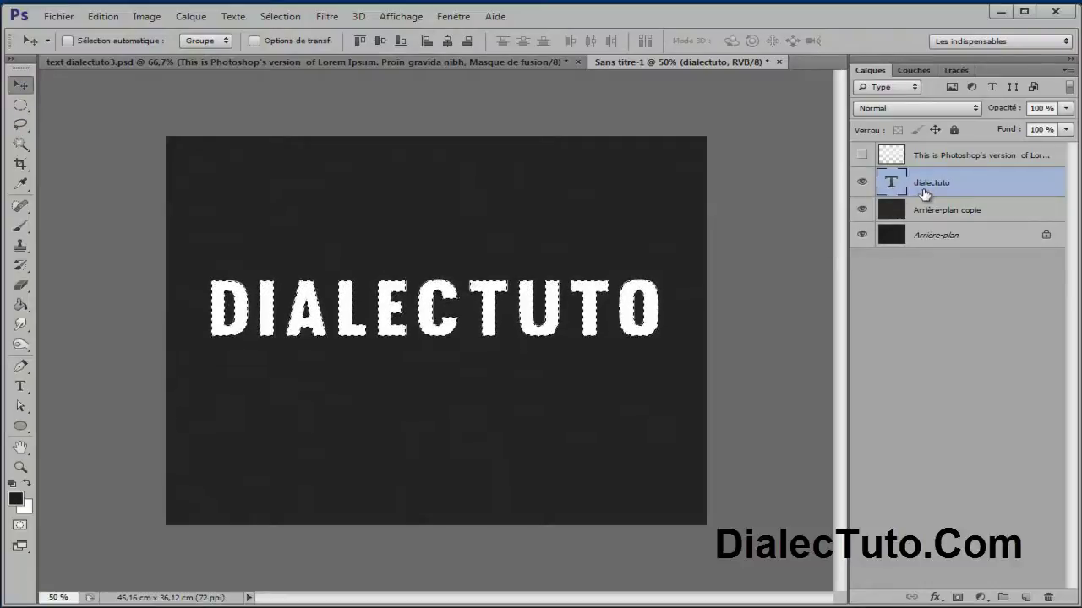
click(862, 184)
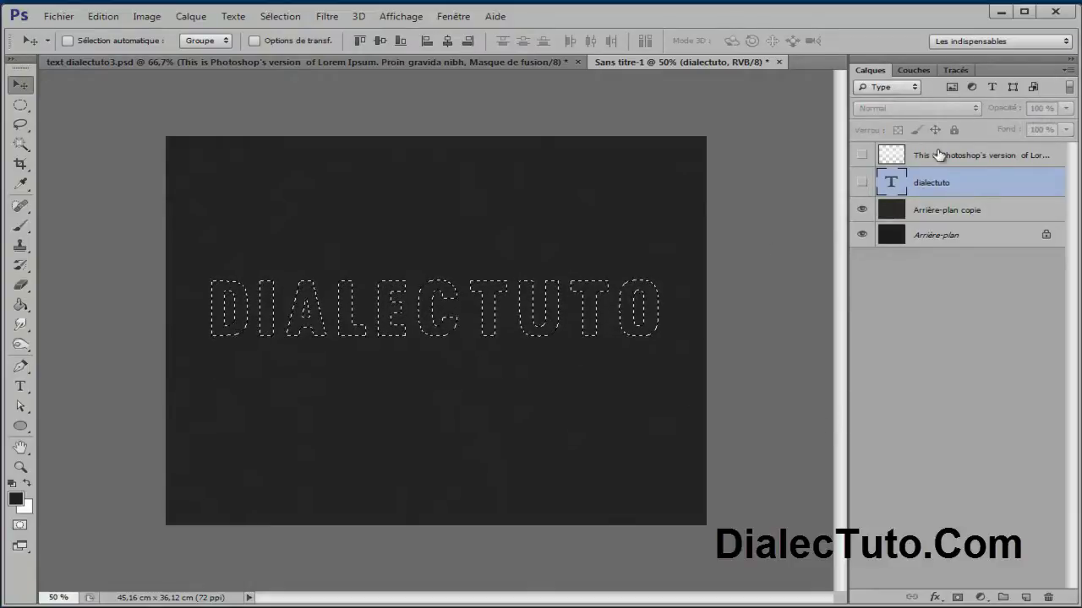
Step: Copy the selected letter shapes from the Lorem Ipsum layer to a new layer, leaving the full Lorem Ipsum layer hidden
click(894, 159)
click(861, 156)
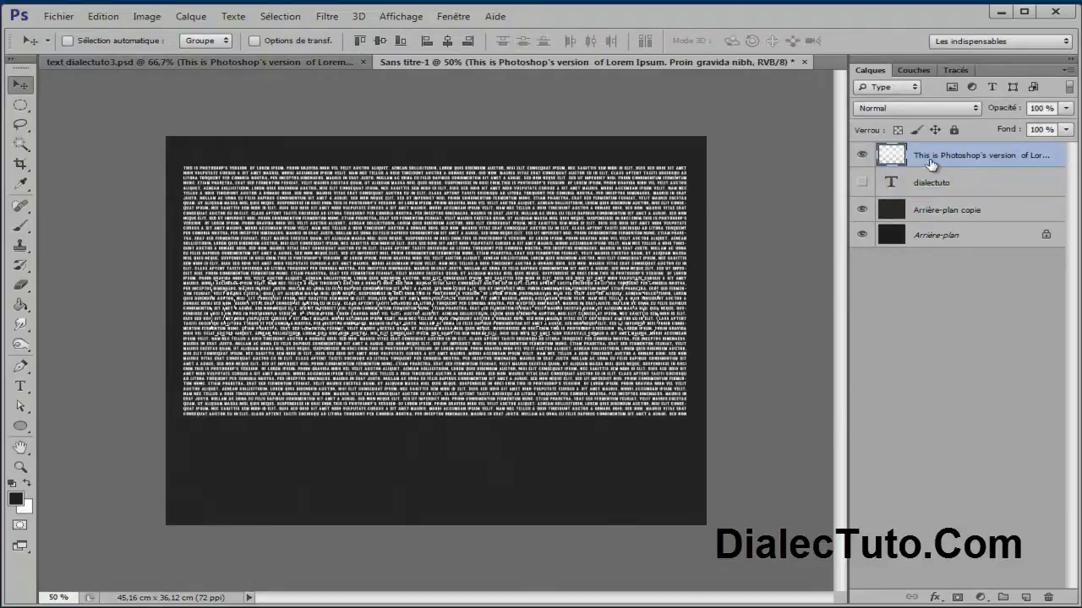
click(191, 16)
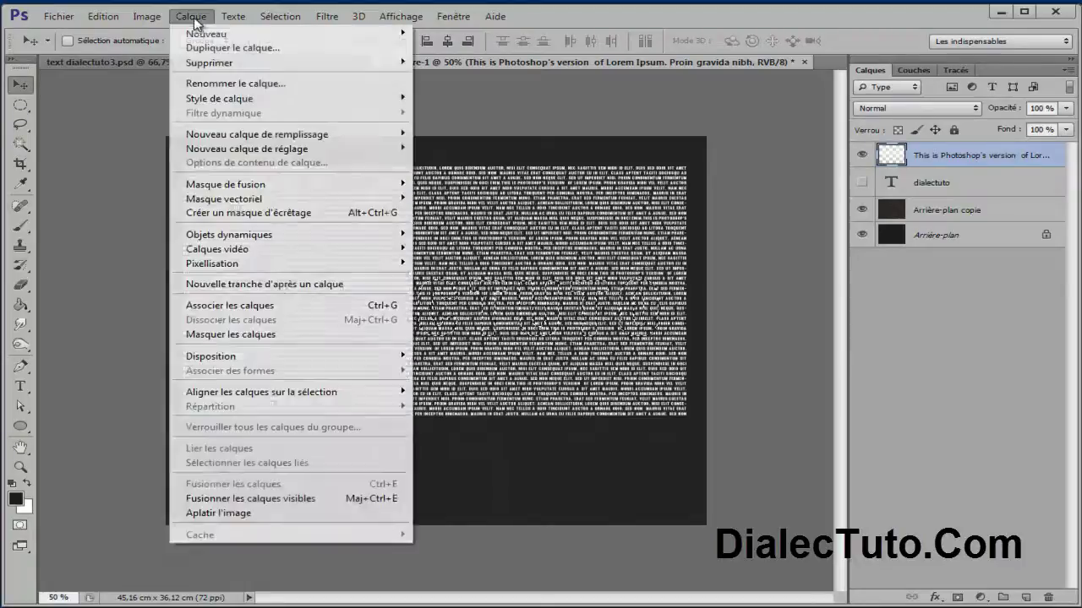
mouse_move(241, 37)
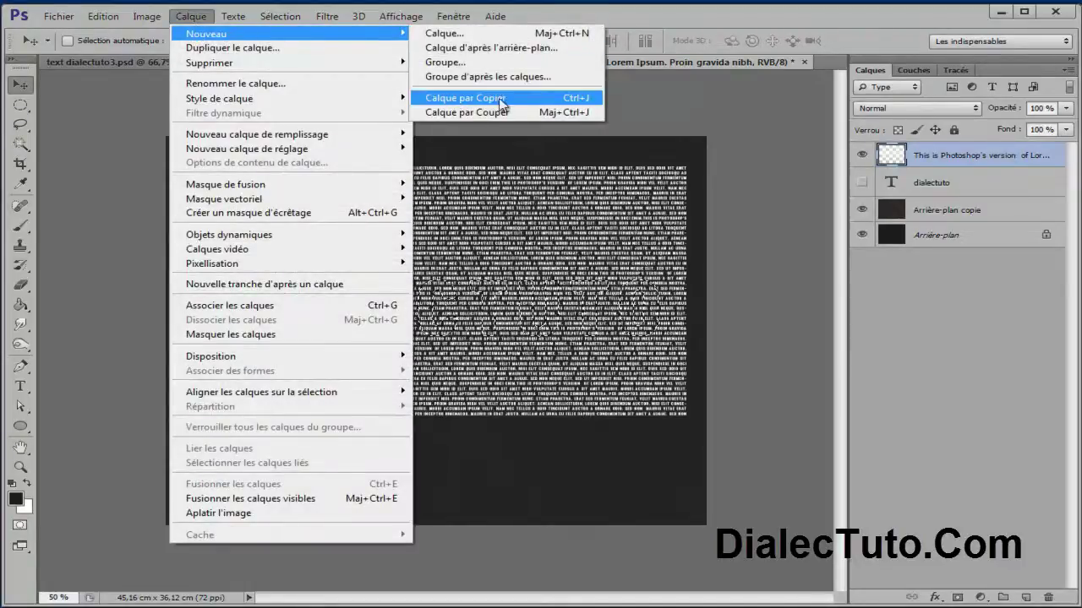
click(505, 98)
click(861, 180)
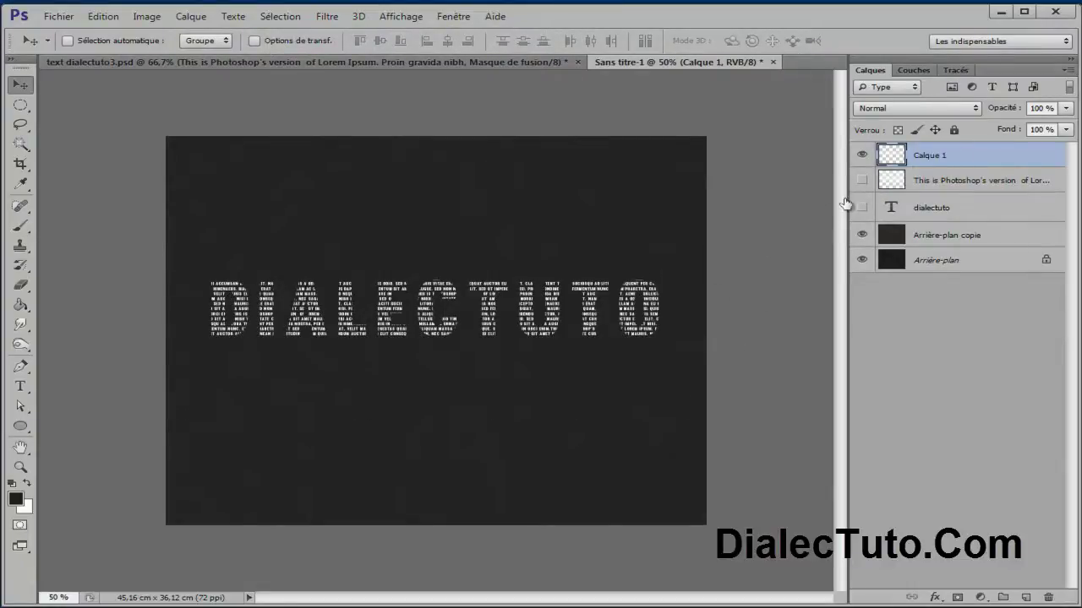
click(861, 154)
click(861, 180)
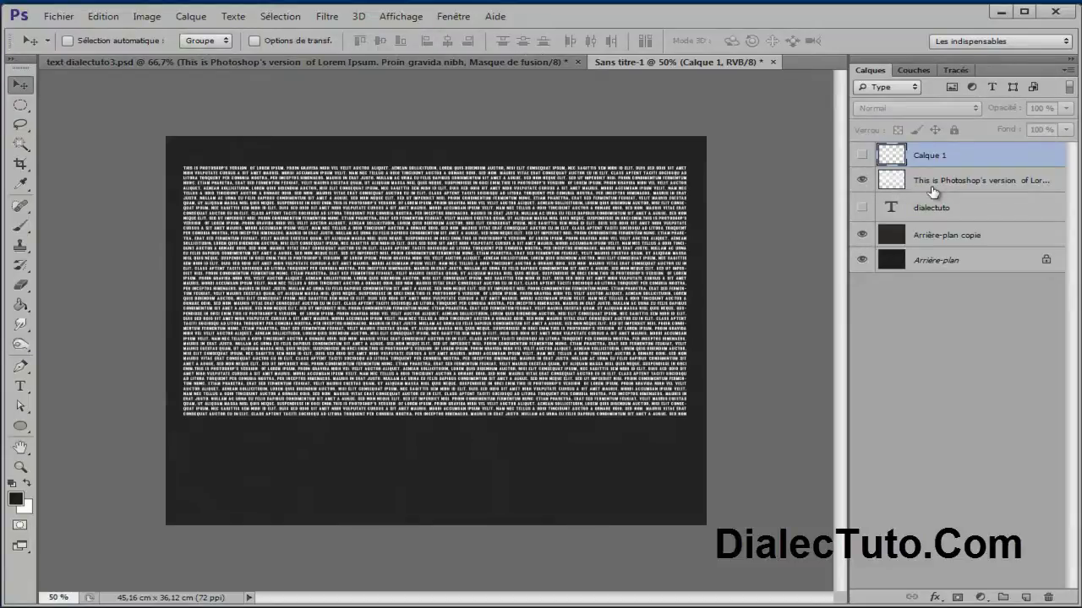
click(861, 180)
click(861, 155)
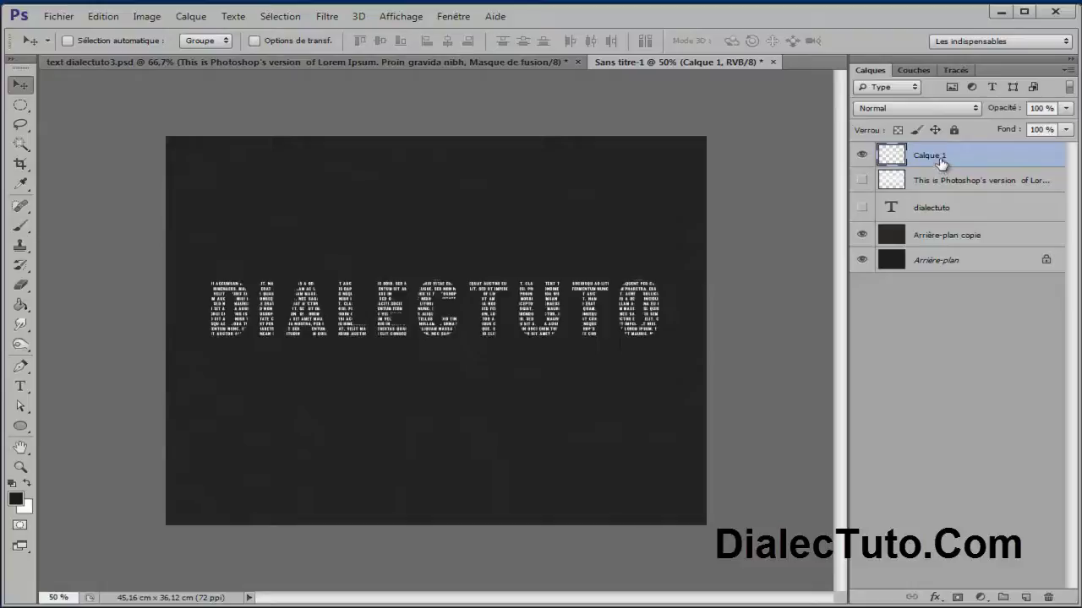
Step: Rename the new layer of text-filled letters dialectuto1
double_click(919, 160)
text(dialectuto1)
key(Return)
Step: Duplicate the dialectuto1 layer and rename the copy dialectuto 2
drag(980, 166, 1025, 597)
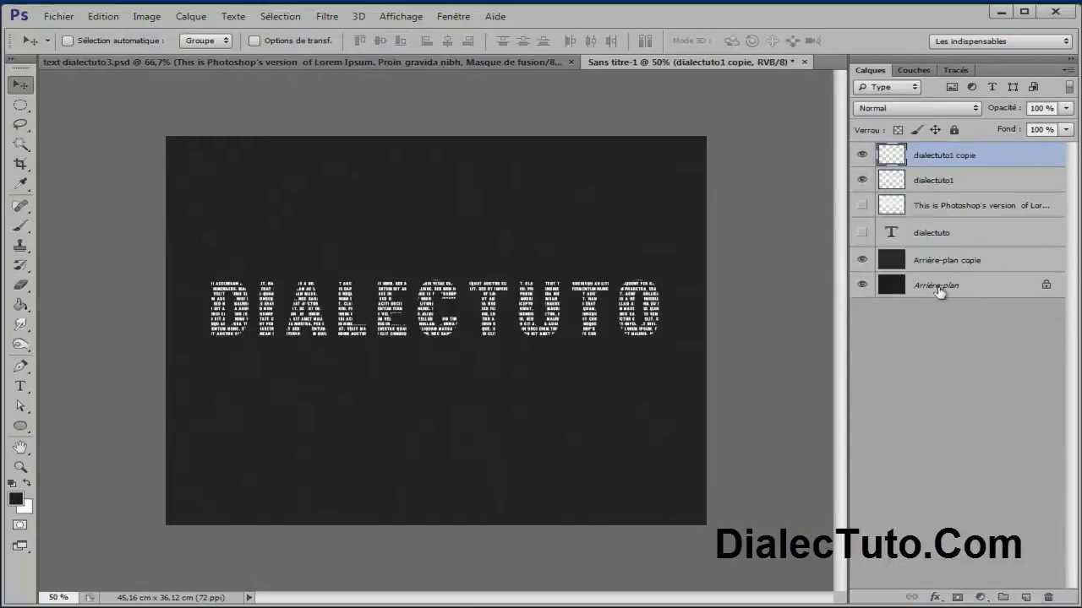
double_click(945, 159)
click(983, 157)
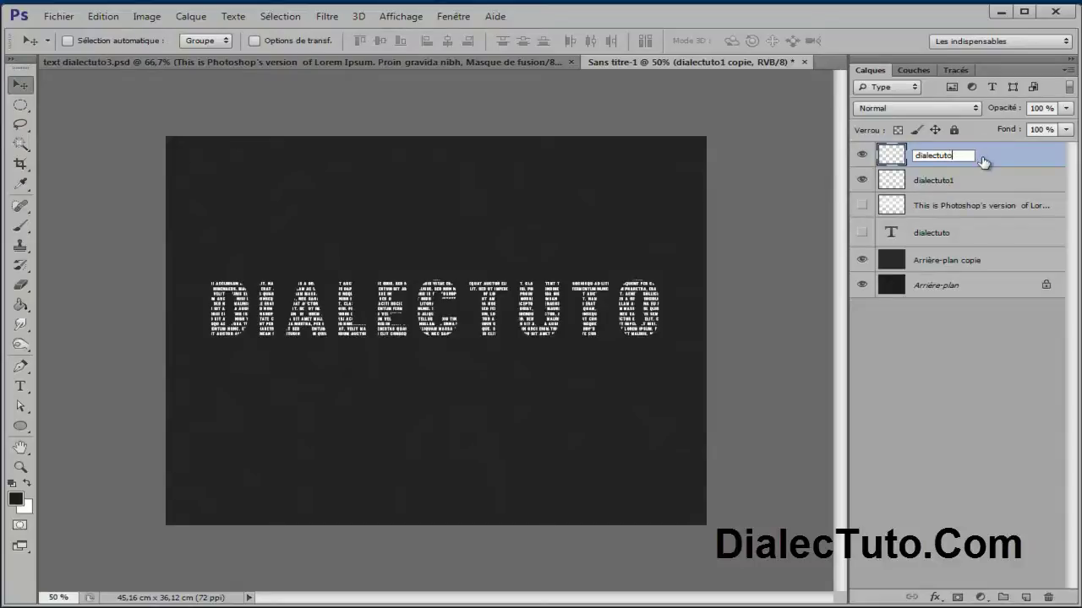
text(2)
key(Return)
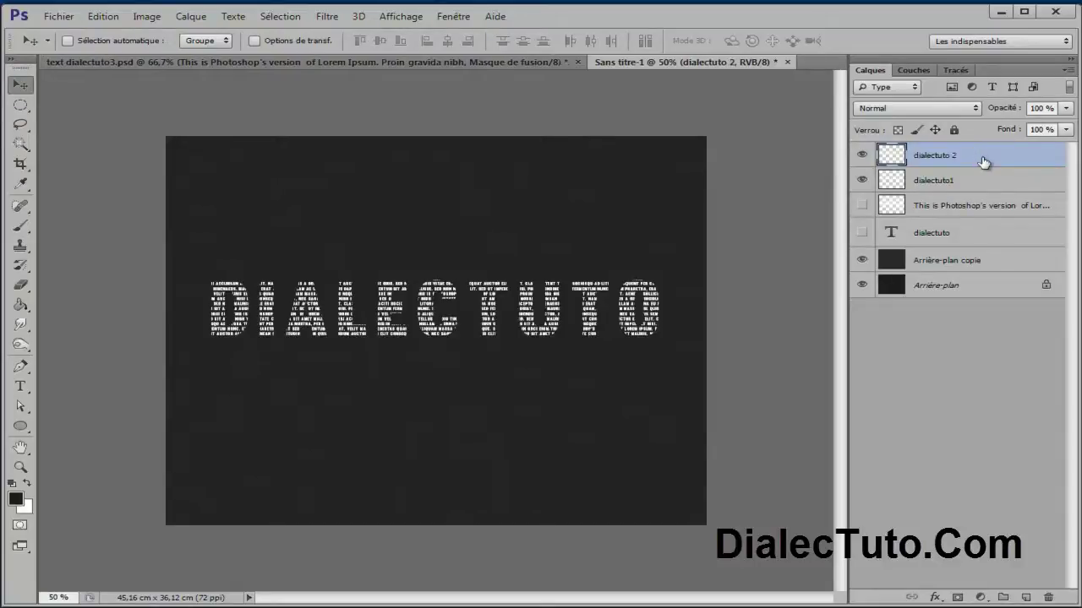
Step: Hide dialectuto 2 and apply the Soufflerie (Wind) filter to dialectuto1 with effect Soufflerie and direction Droite, repeating it to strengthen the streaks
click(861, 155)
click(929, 183)
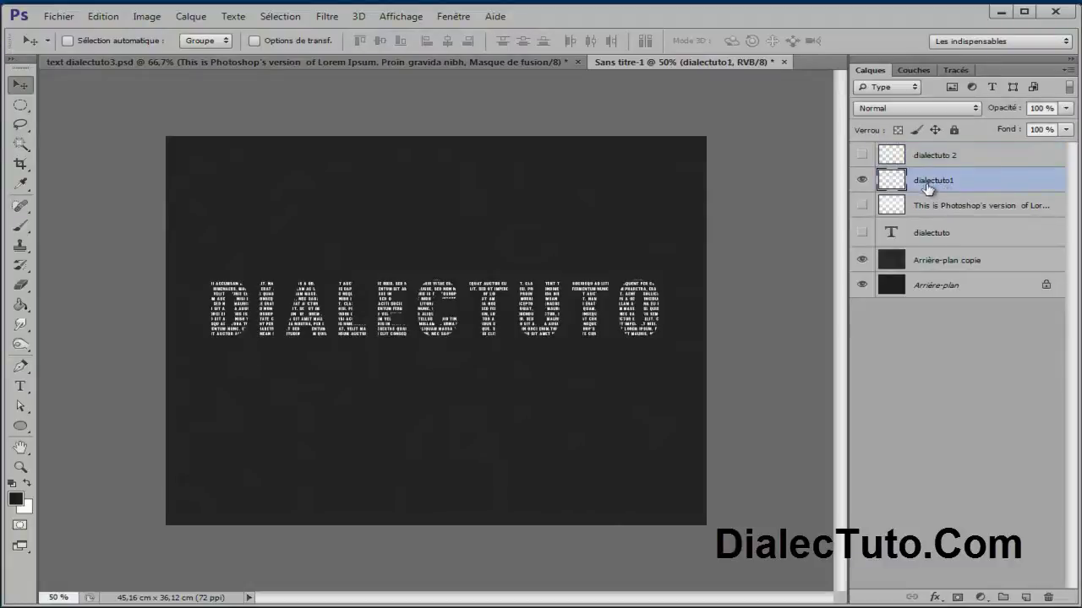
click(325, 17)
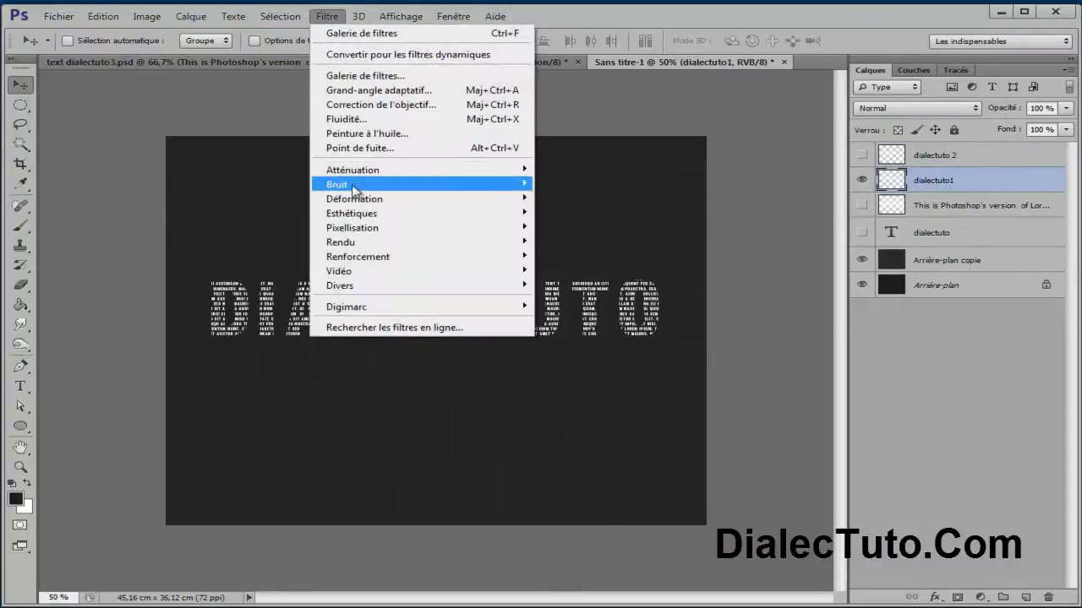
mouse_move(363, 216)
click(588, 300)
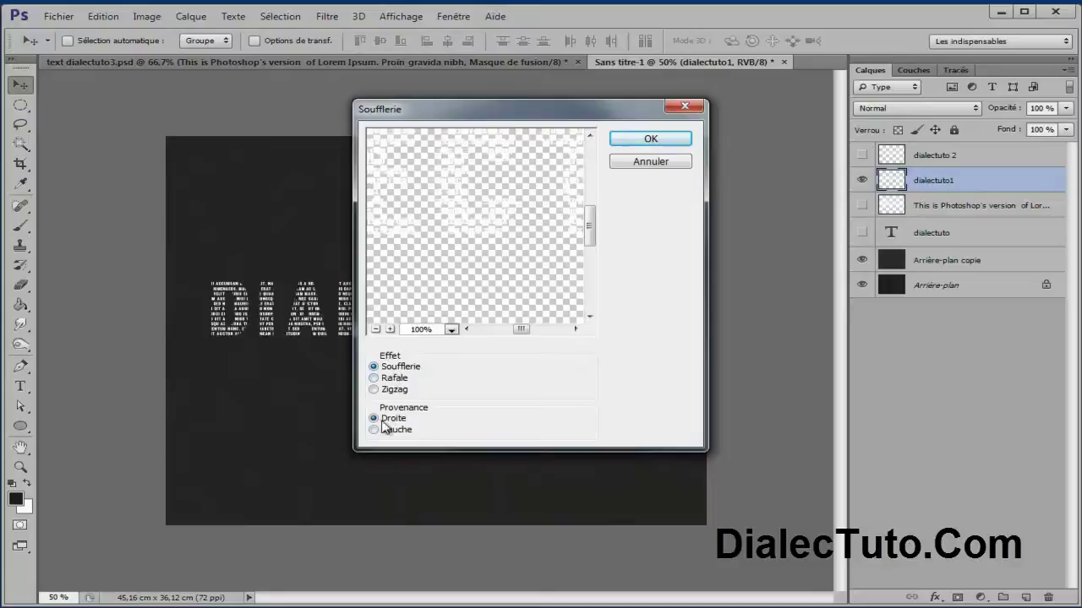
drag(583, 118, 730, 109)
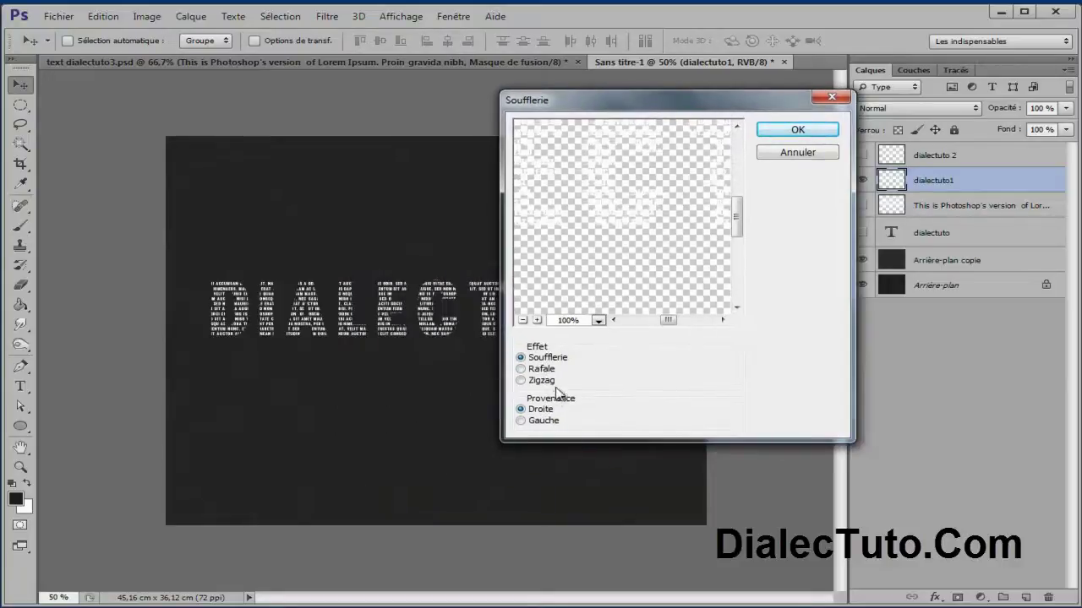
click(541, 409)
click(796, 131)
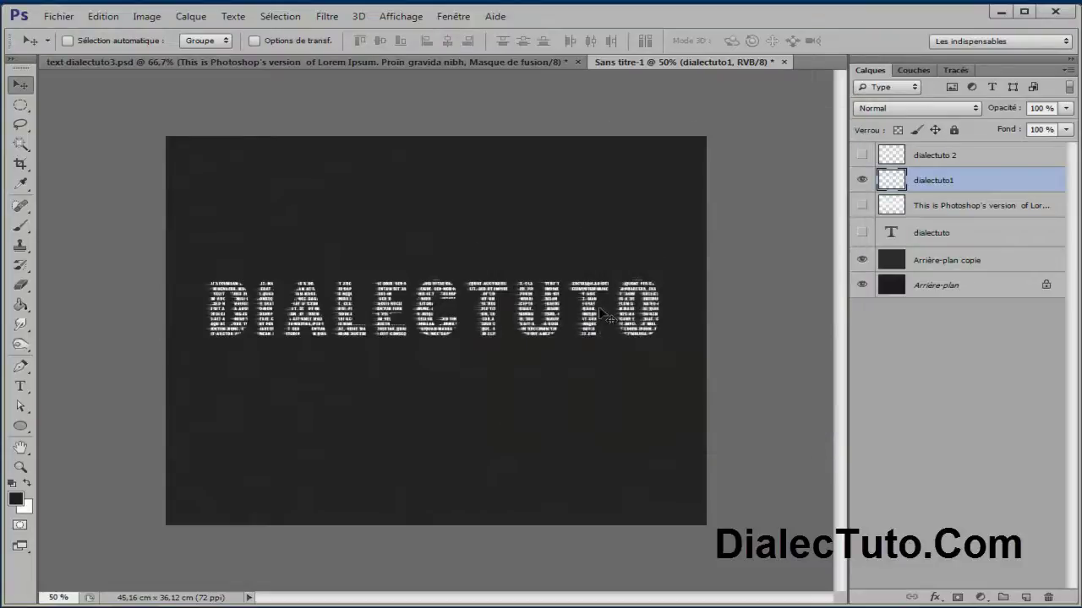
click(327, 16)
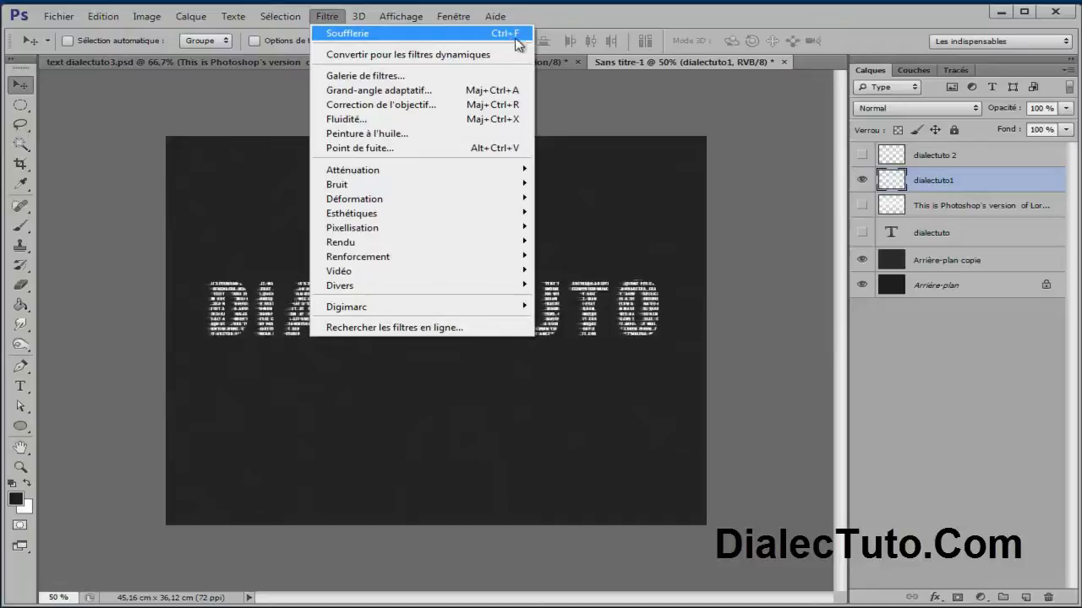
click(372, 35)
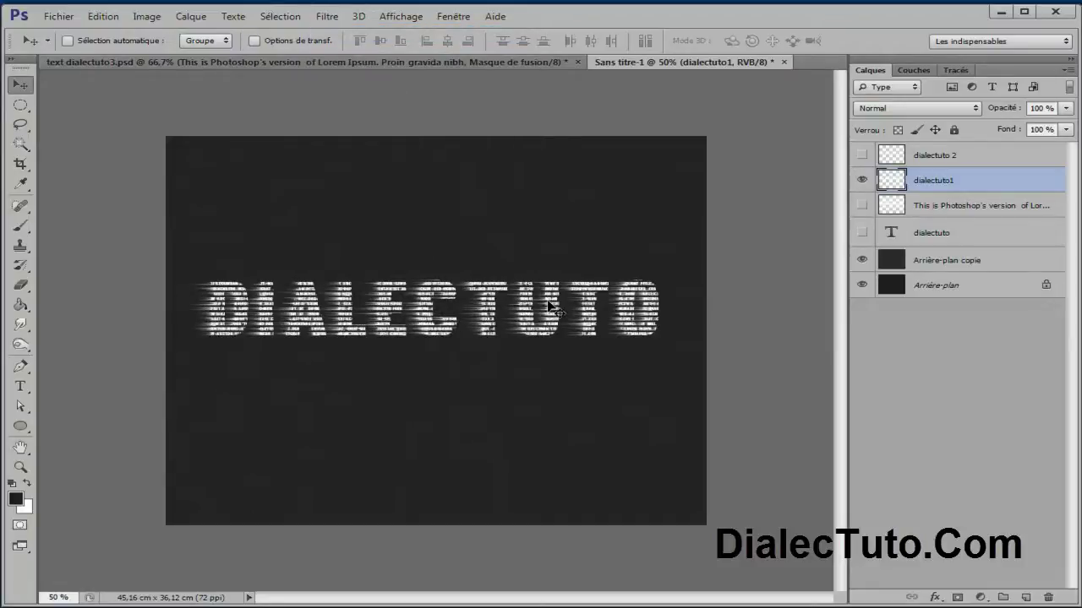
Step: Lower the dialectuto1 layer's opacity to 45 % and show the dialectuto 2 layer again
drag(1010, 108, 963, 111)
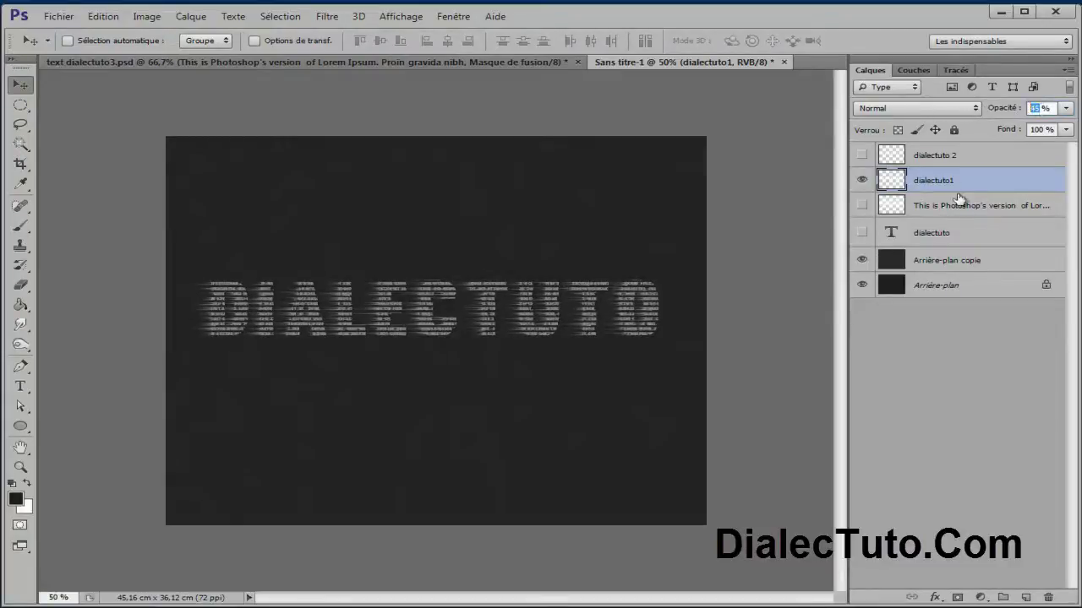
click(862, 155)
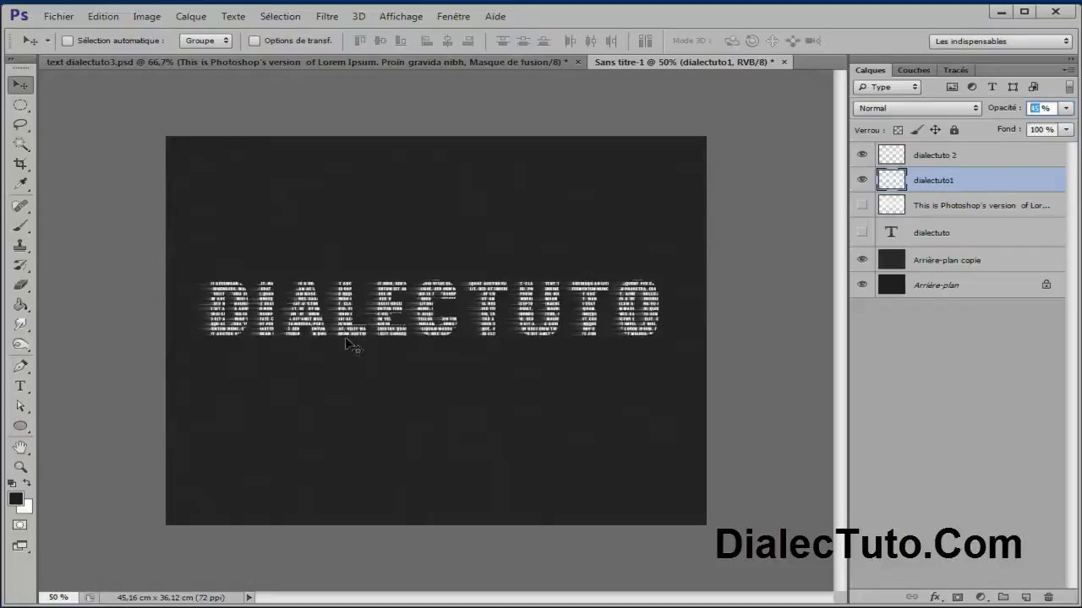
Step: Link the dialectuto1 and dialectuto 2 layers together
ctrl+click(966, 163)
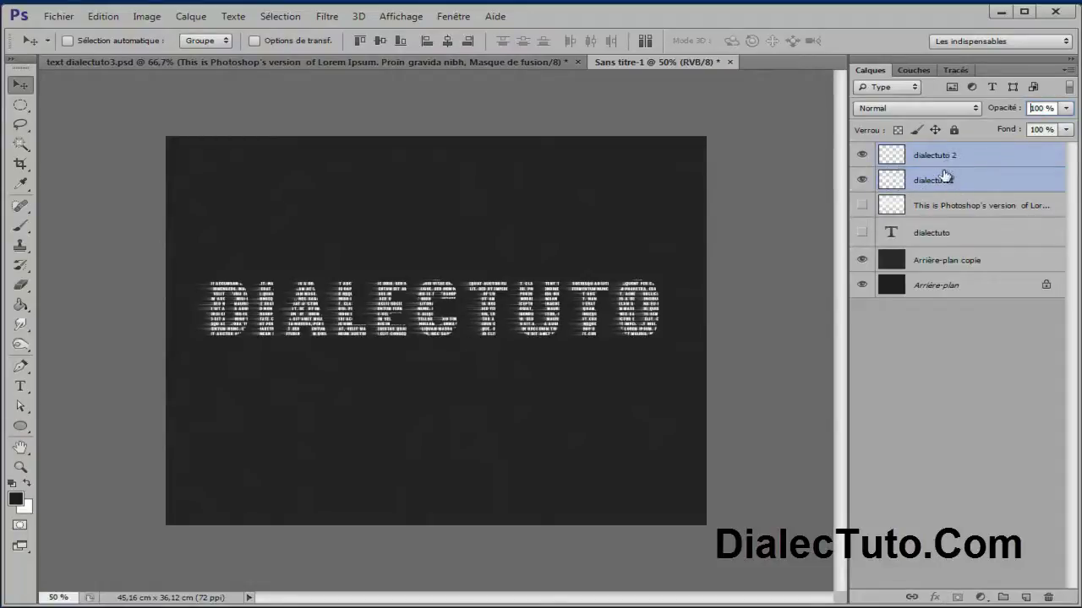
click(909, 598)
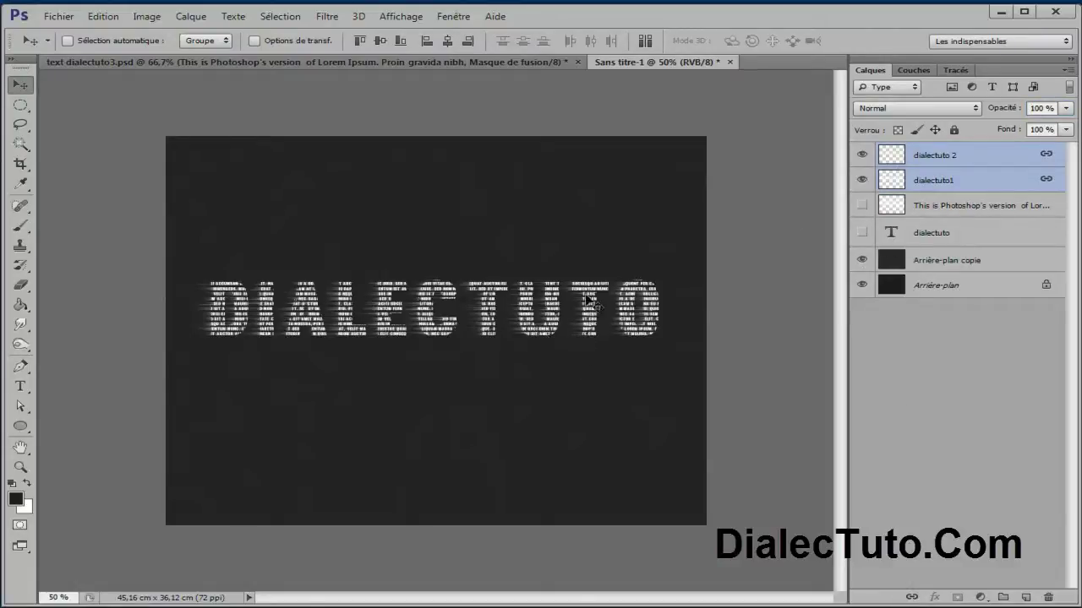
Step: Show the full Lorem Ipsum text layer and rename it paragraphe
click(955, 207)
click(862, 205)
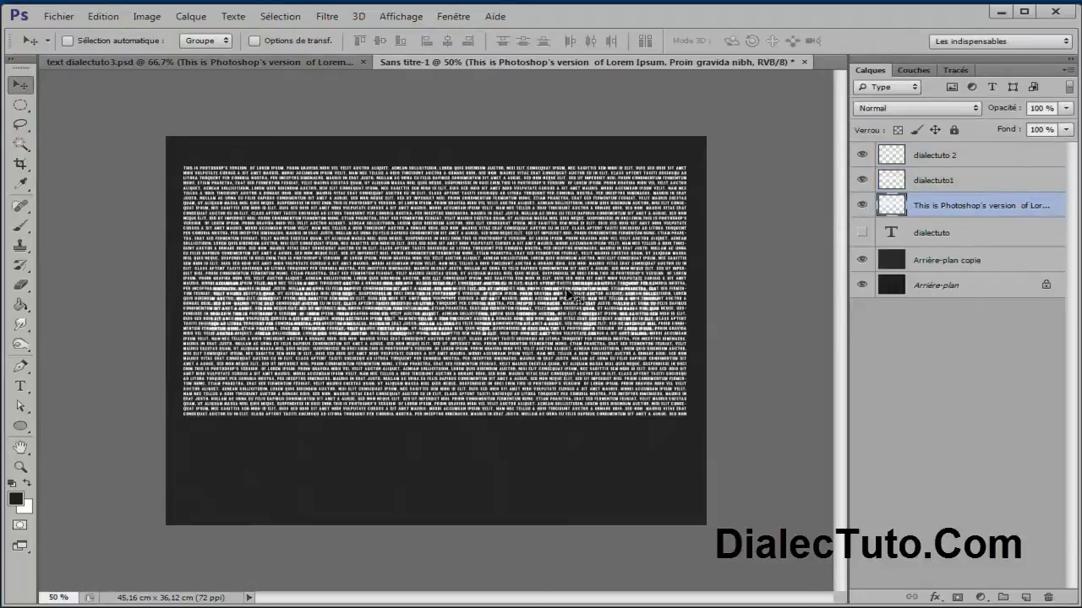
click(861, 207)
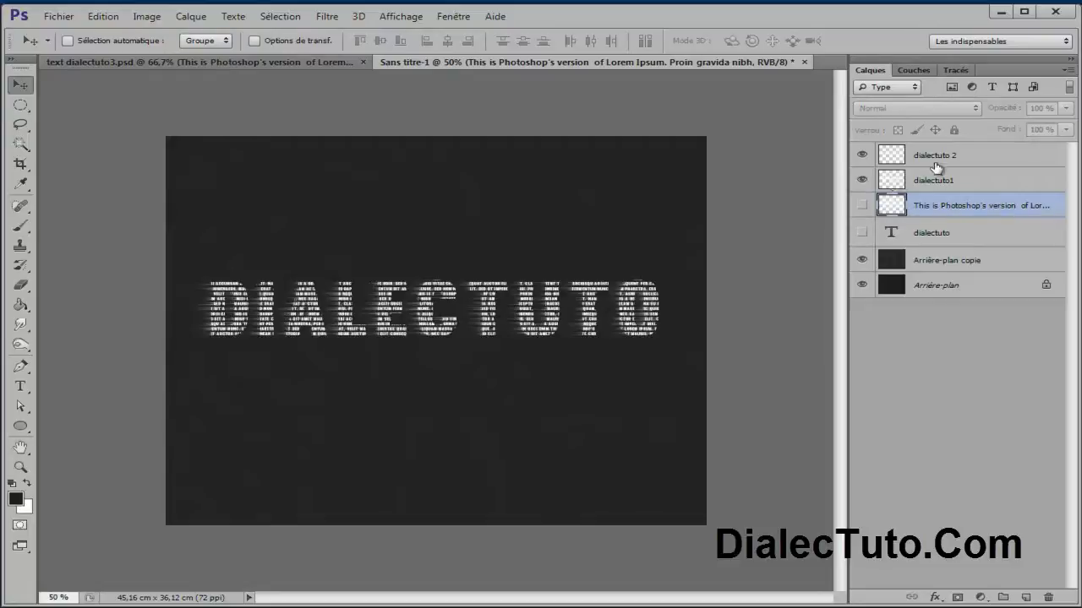
click(862, 205)
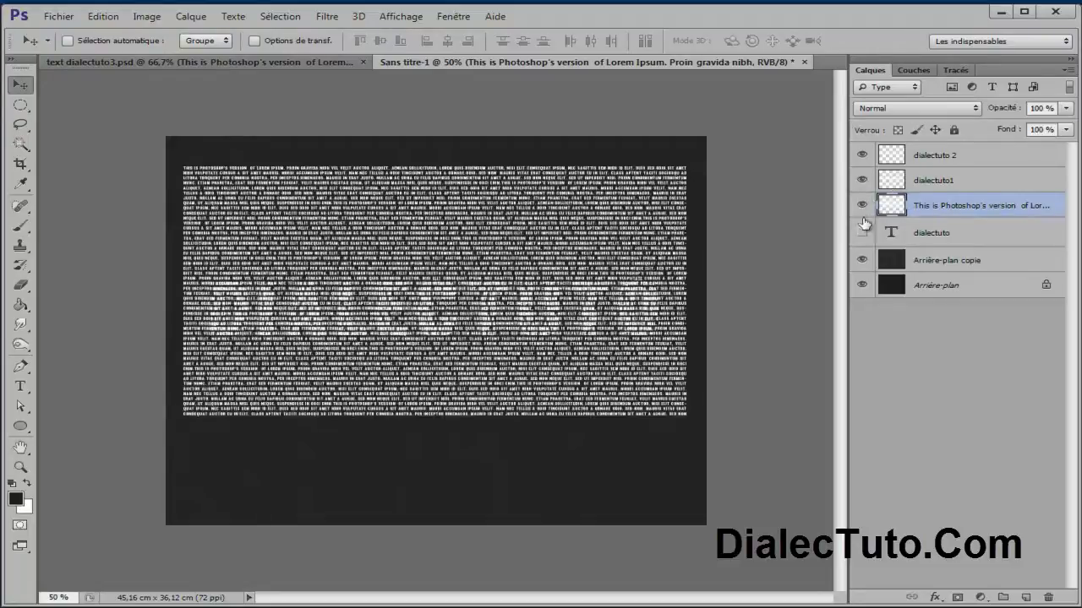
double_click(929, 209)
text(t)
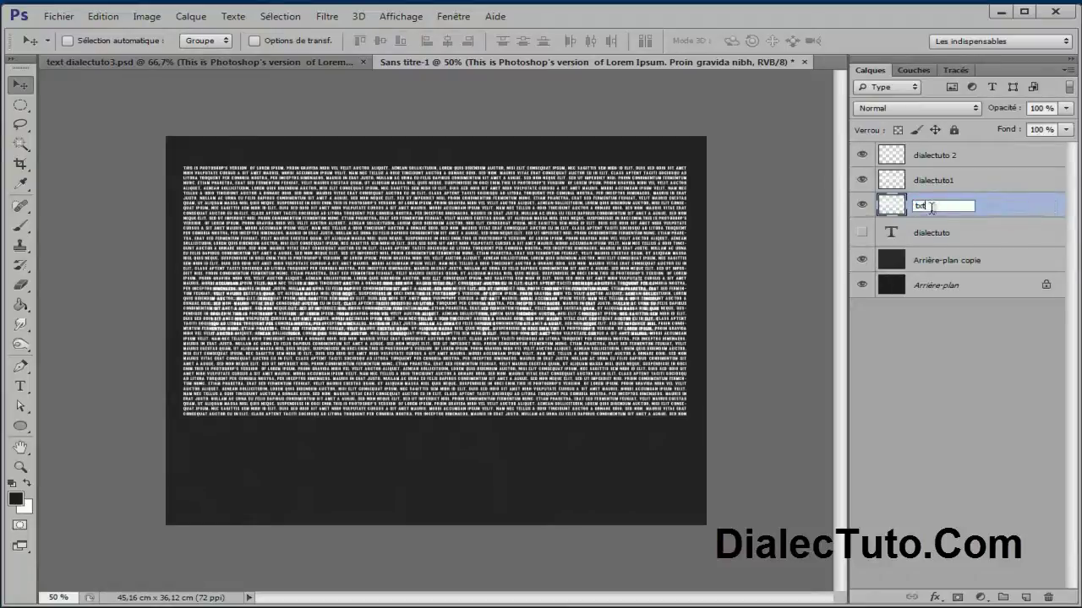
text(xt)
key(Return)
double_click(919, 207)
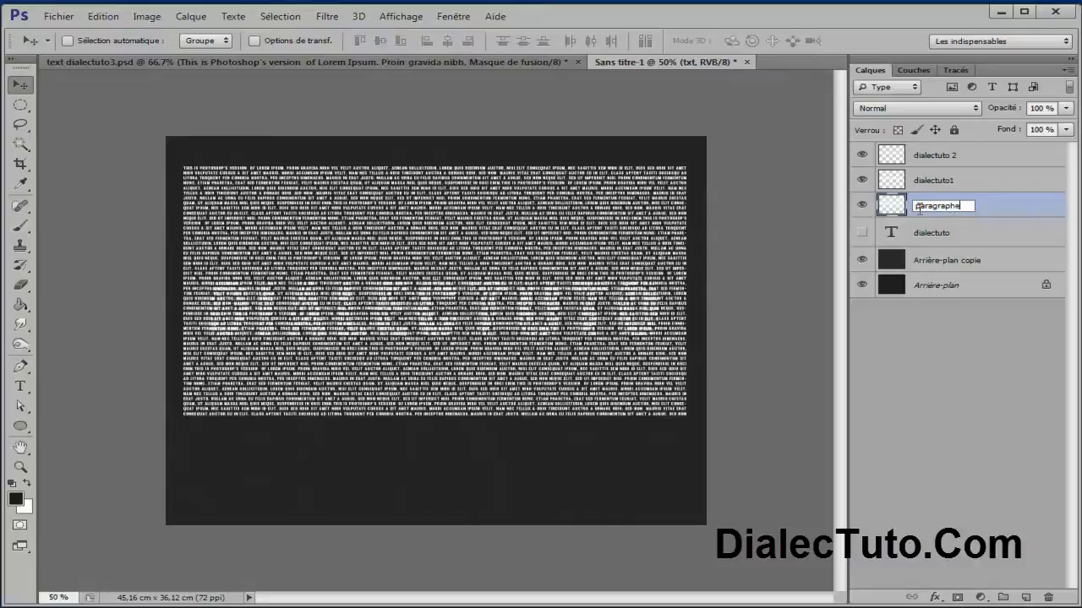
key(Return)
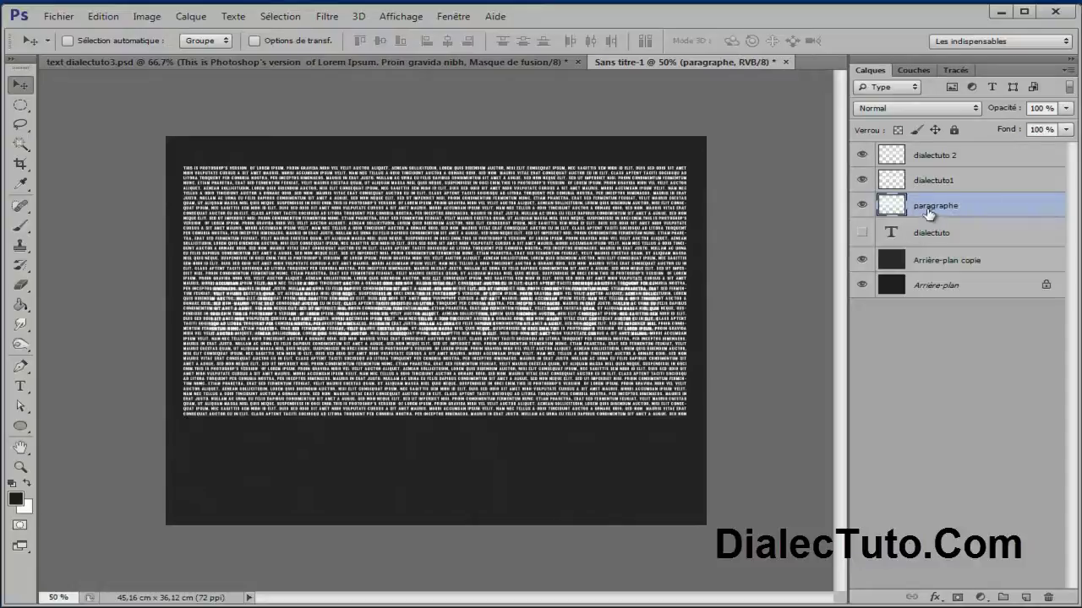
Step: Reduce the paragraphe layer's opacity to 24 %
mouse_move(1012, 110)
mouse_down()
mouse_move(953, 114)
mouse_move(1005, 114)
mouse_up()
click(1039, 108)
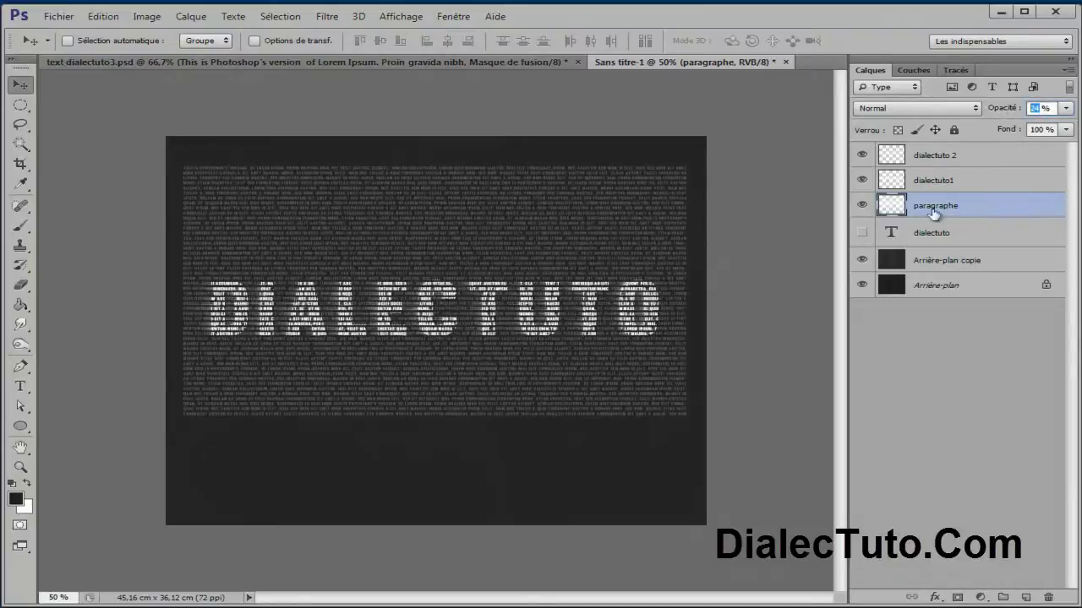
Step: Move the linked DIALECTUTO letter layers slightly down and the paragraphe layer slightly up on the canvas
click(934, 155)
drag(593, 316, 591, 330)
click(936, 205)
drag(582, 237, 577, 222)
Step: Add a layer mask to paragraphe and fade out the text below the DIALECTUTO letters with a short vertical linear gradient
click(336, 57)
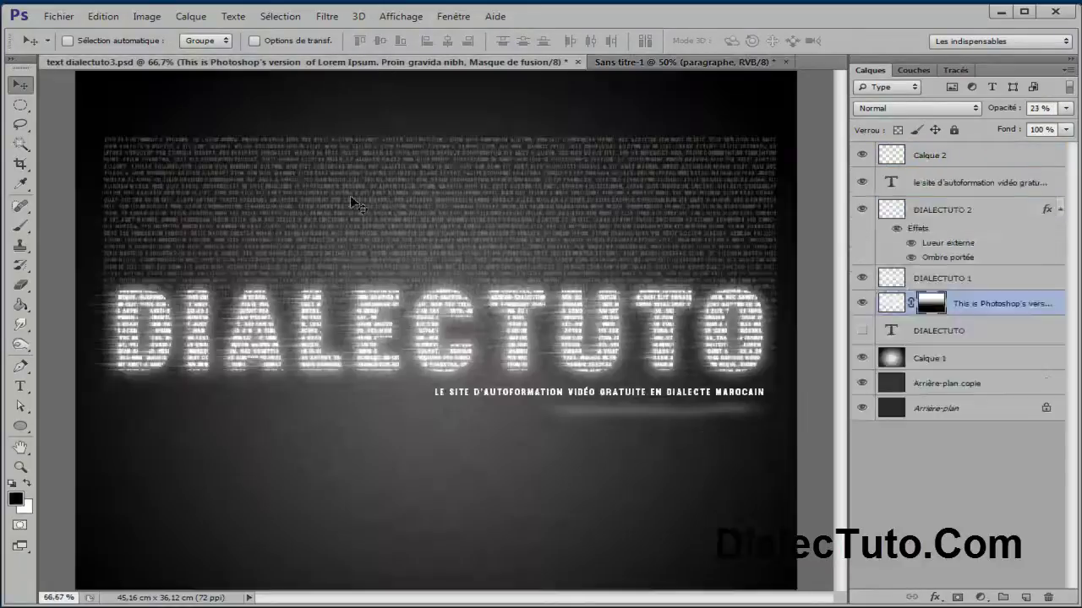
click(624, 64)
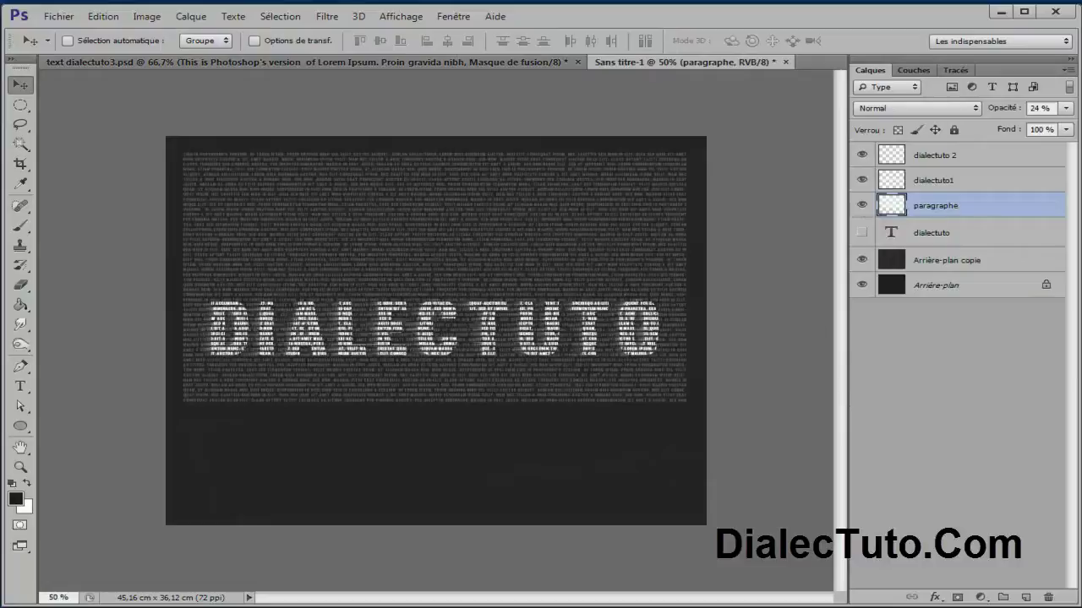
click(957, 597)
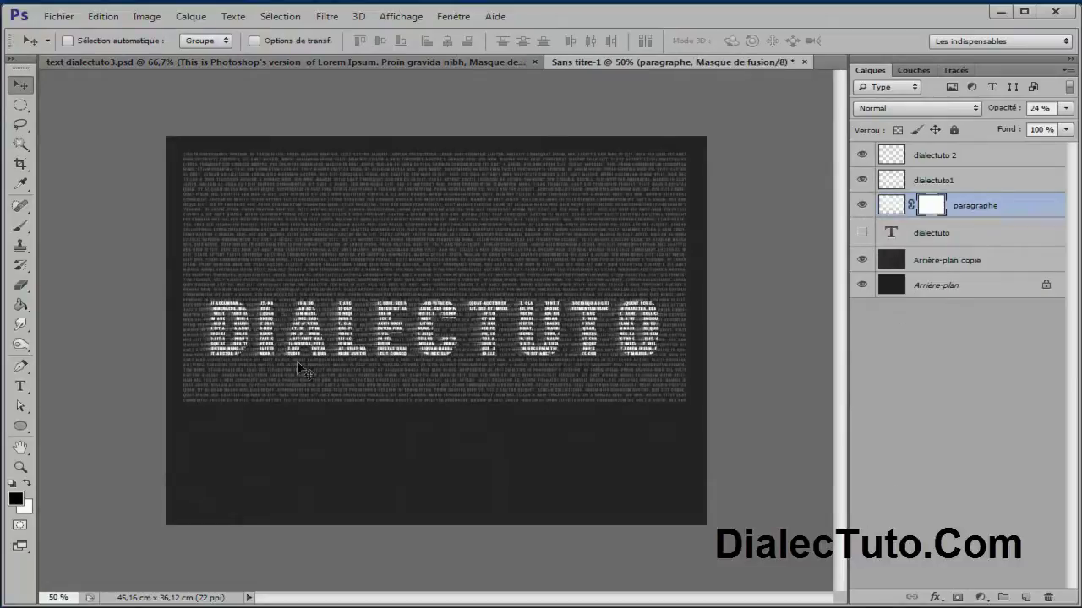
click(22, 304)
click(83, 301)
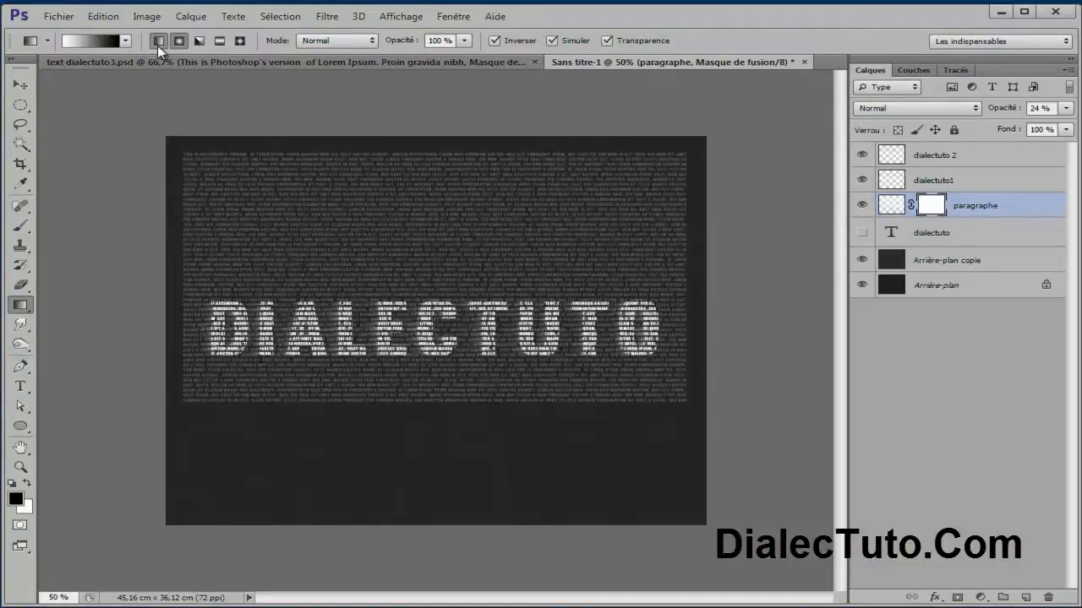
drag(426, 416, 426, 368)
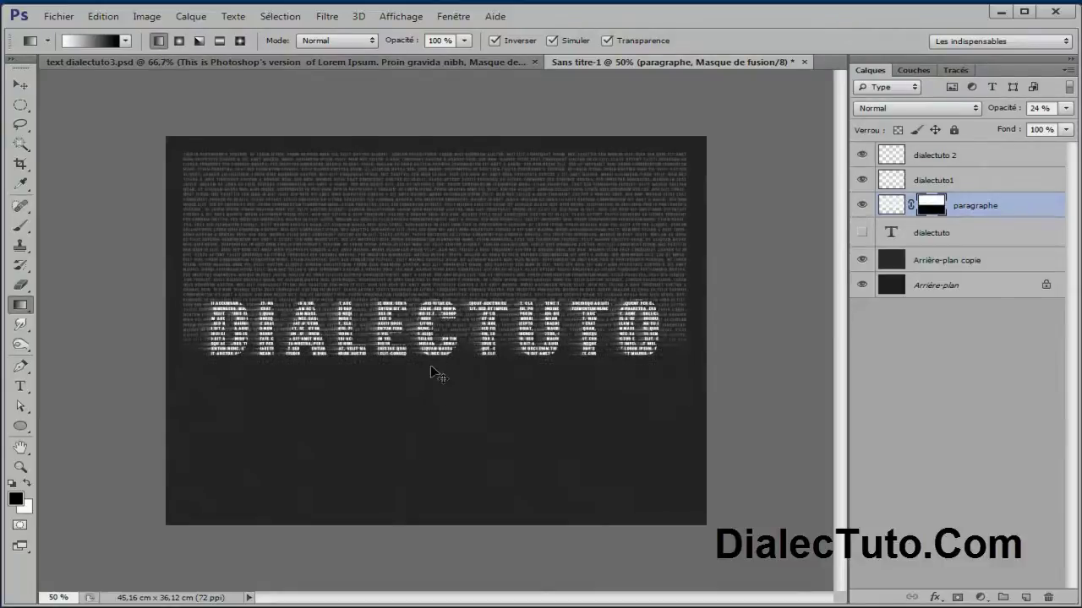
Step: Inspect the faded paragraph text at 100 % zoom and compare the design with text dialectuto3.psd
key(ctrl+1)
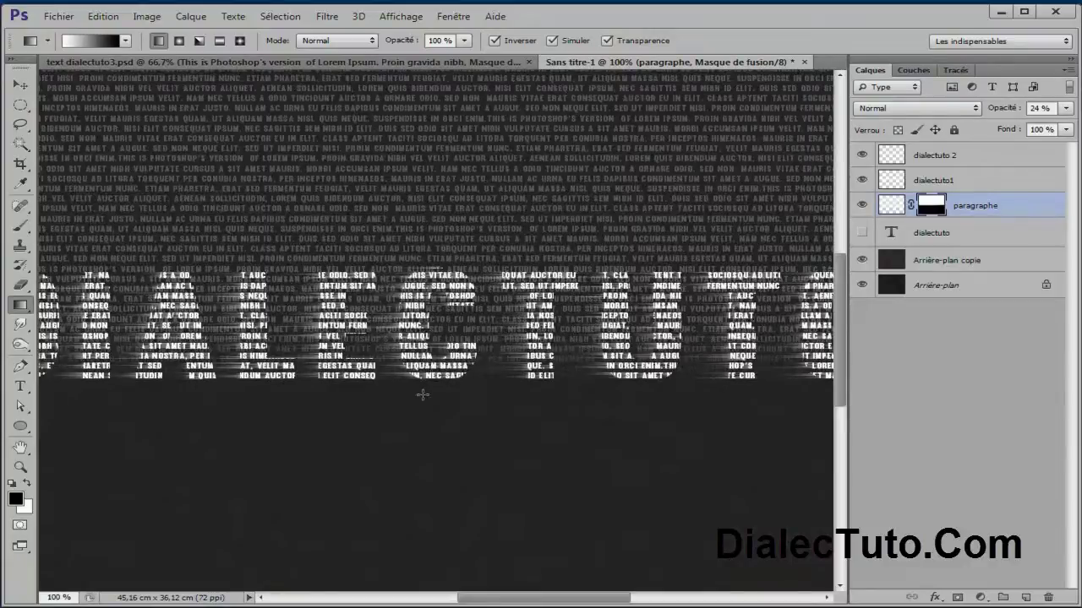
key(ctrl+minus)
key(ctrl+minus)
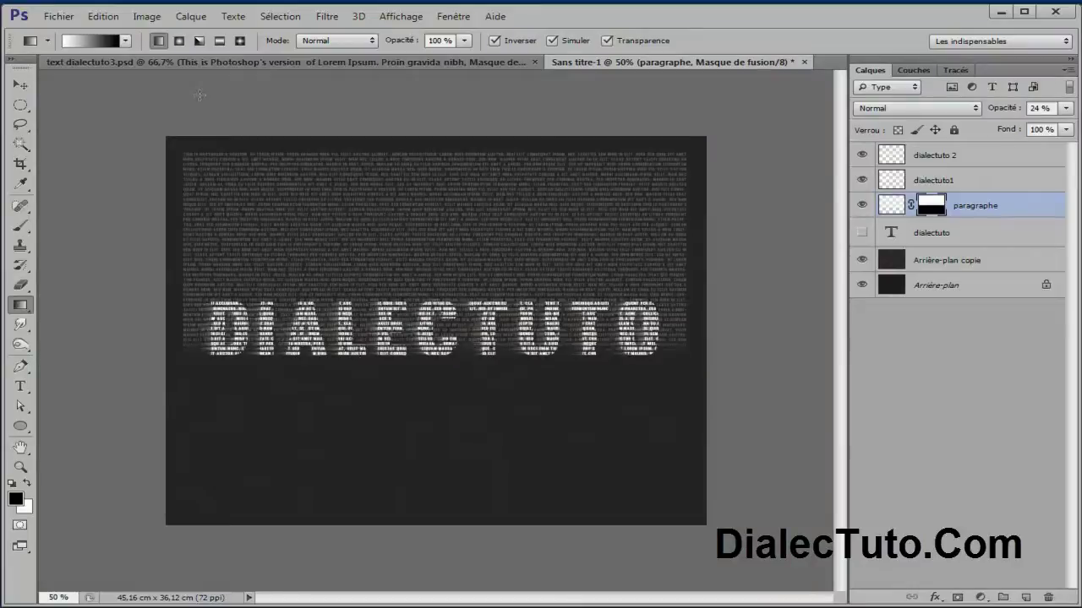
click(207, 63)
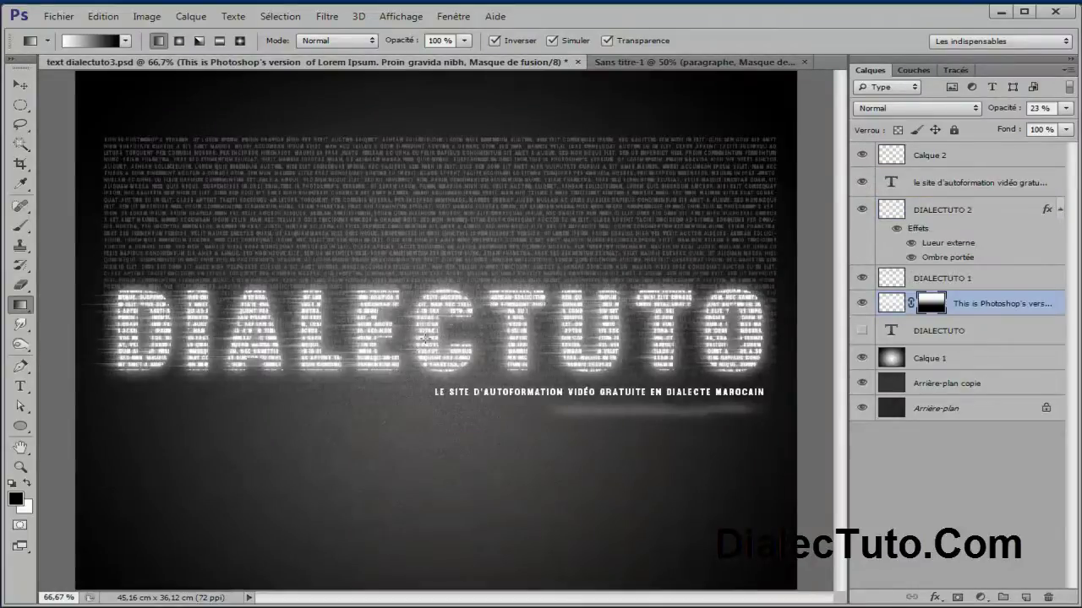
click(639, 64)
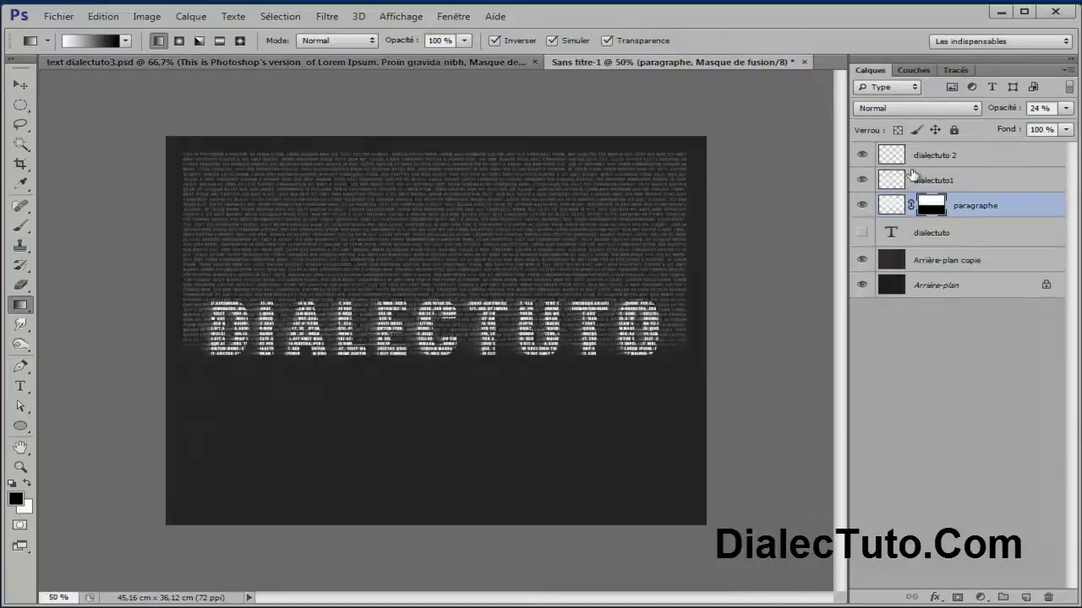
Step: Add a white Lueur externe (outer glow) to dialectuto 2 with 36 % opacity, 9 % Grossi and 27 px Taille
click(862, 154)
click(862, 155)
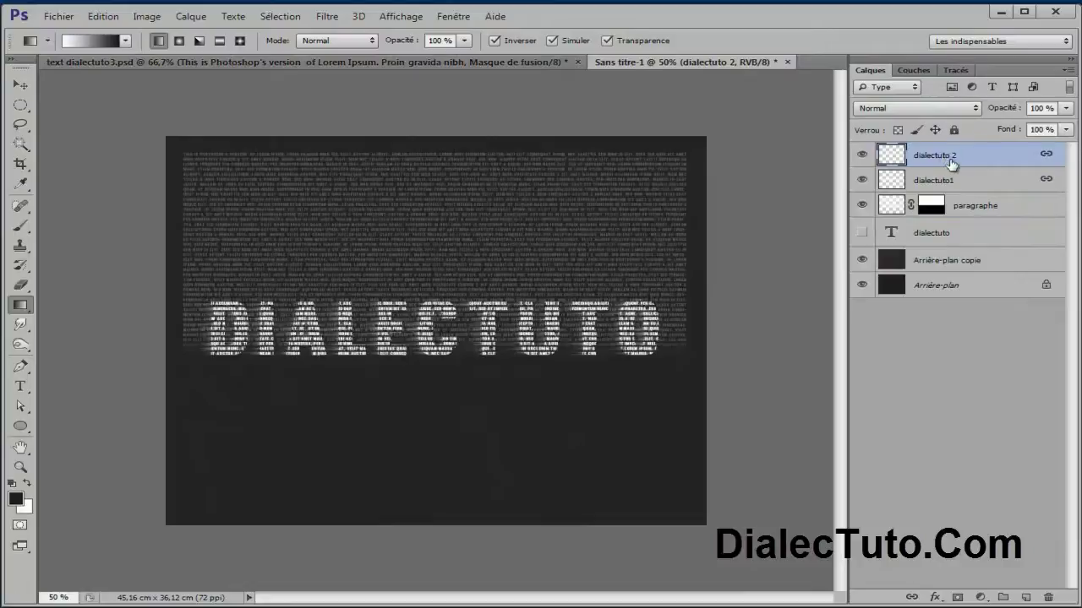
double_click(988, 159)
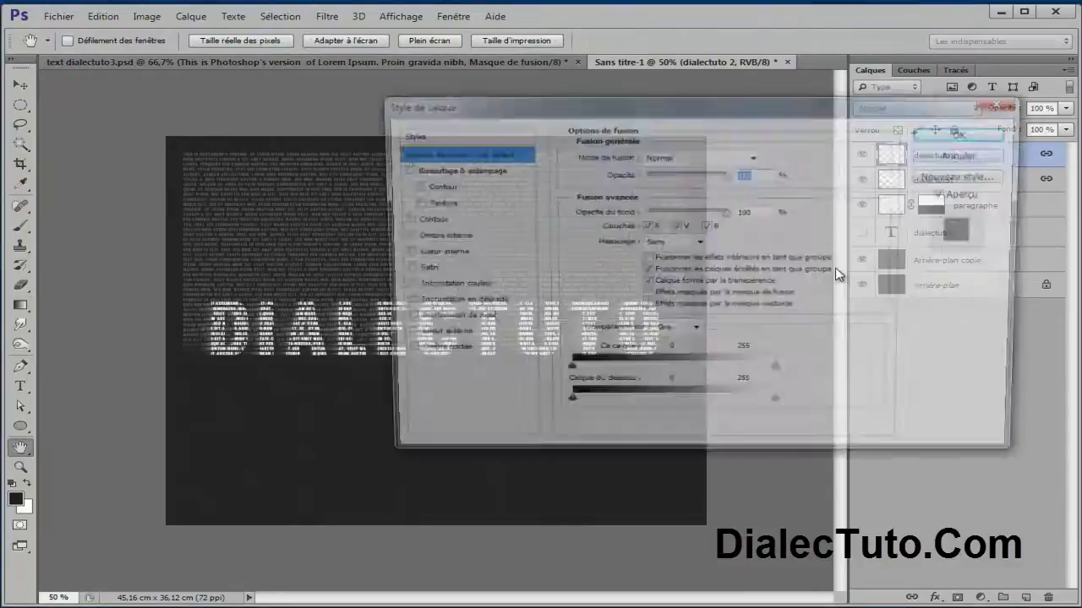
click(433, 336)
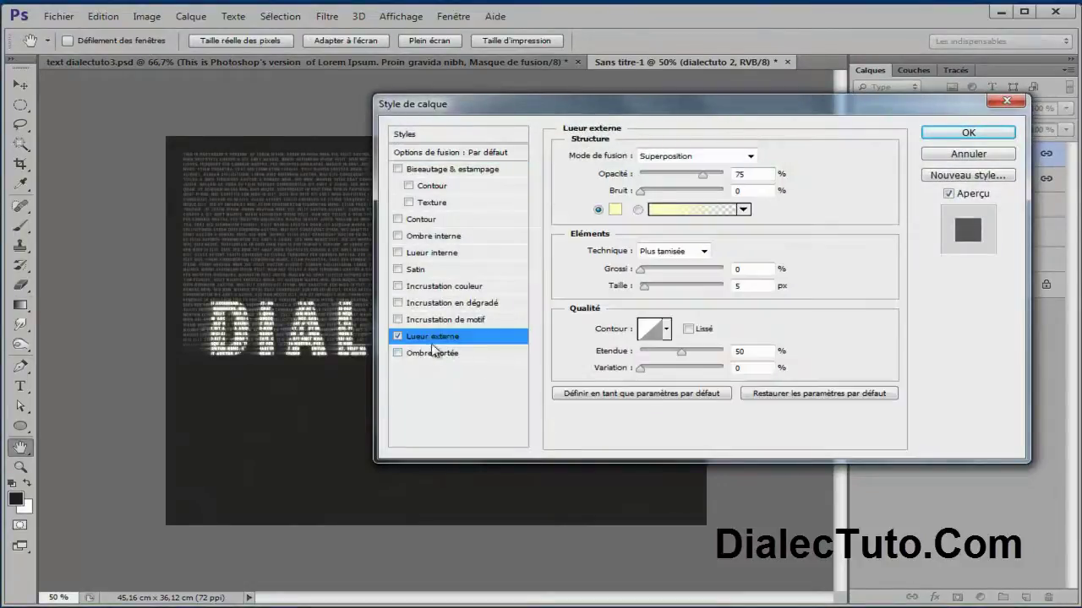
drag(593, 106, 683, 105)
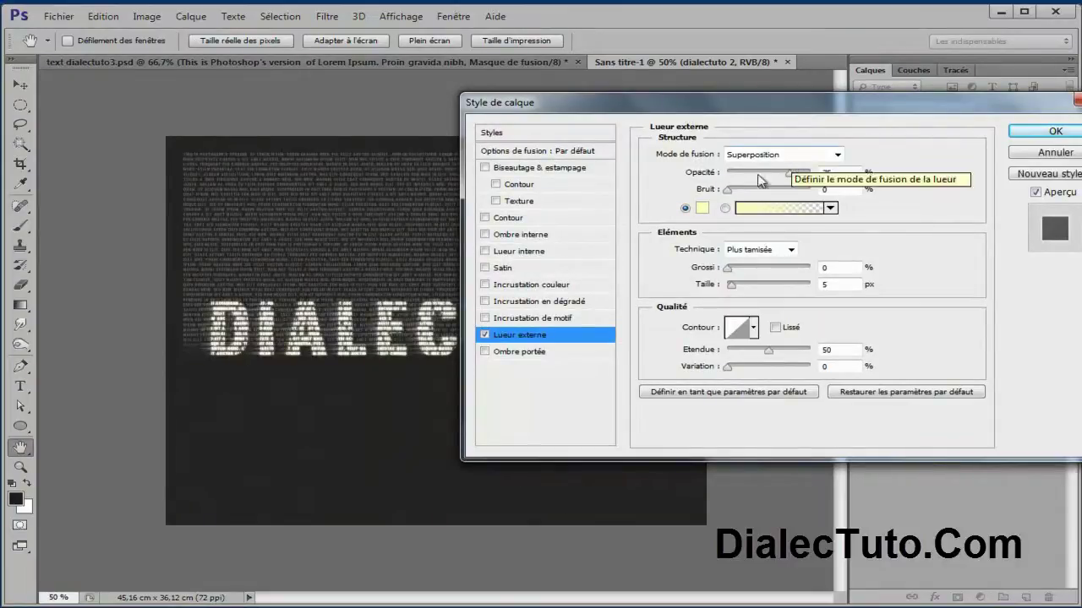
click(701, 208)
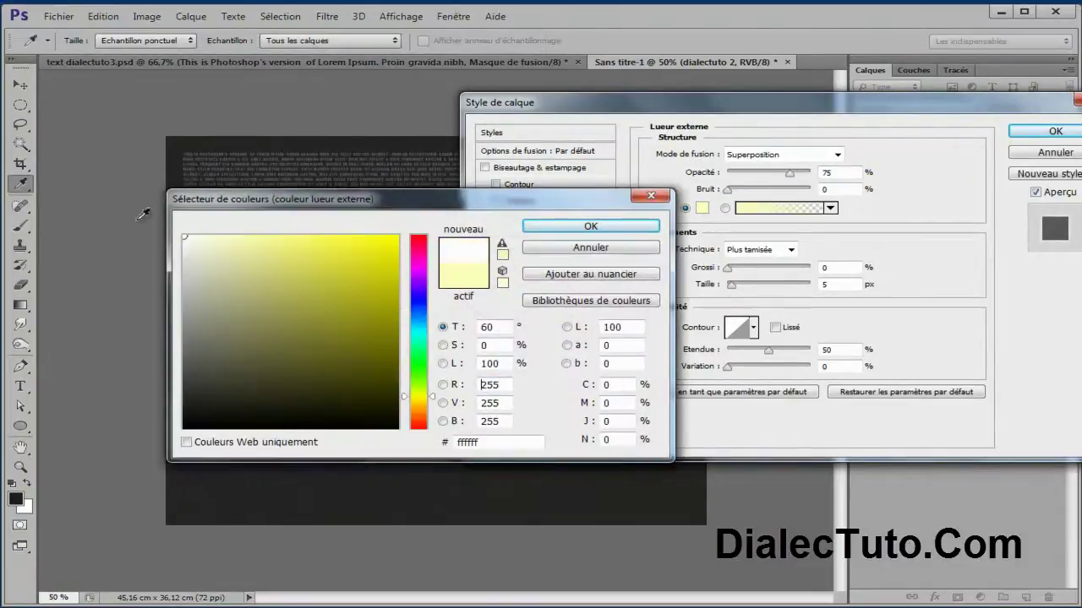
click(591, 226)
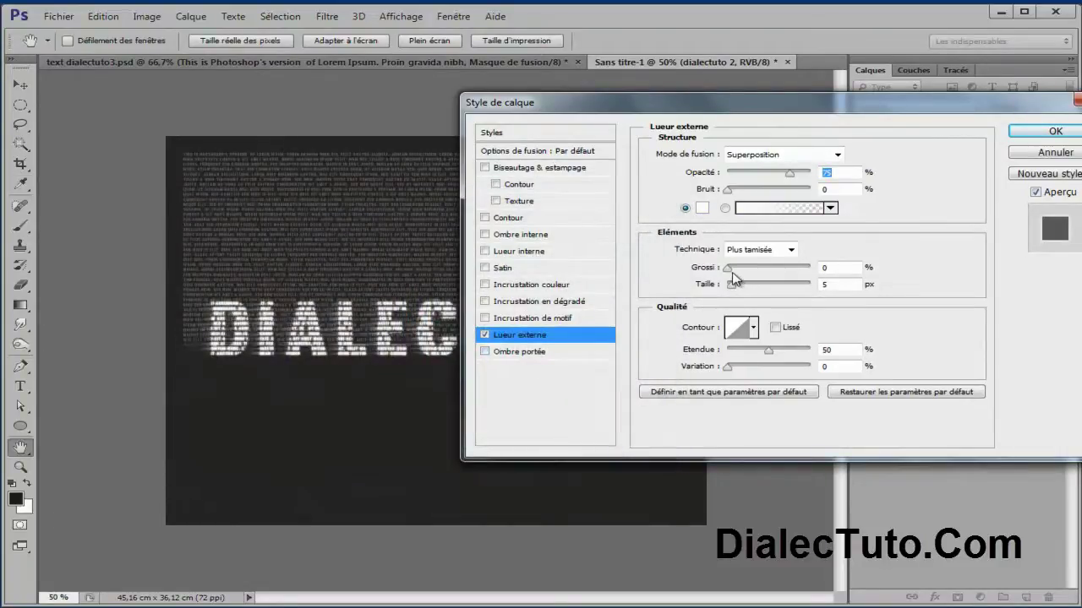
drag(730, 268, 741, 291)
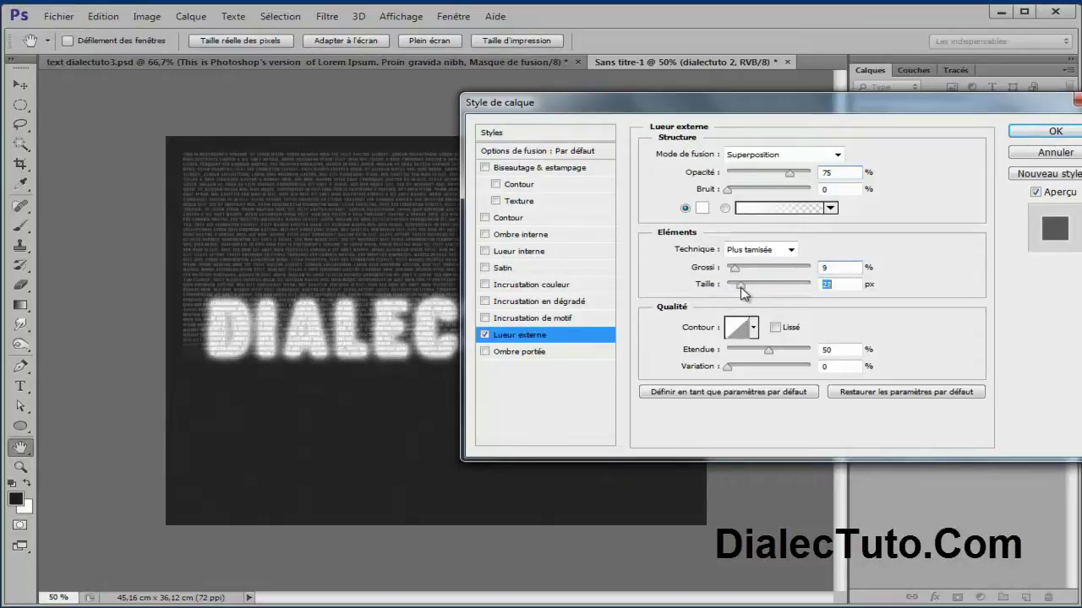
drag(789, 173, 757, 178)
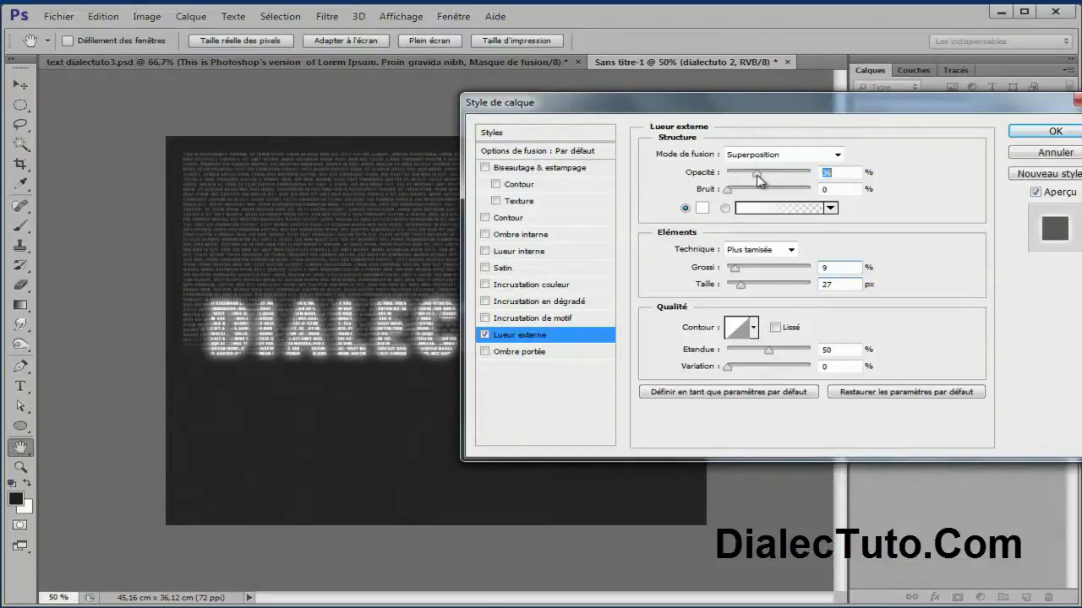
Step: Add a white Ombre portée (drop shadow) in Normal mode with 1 px distance and 5 % Grossi, and apply the layer style
click(519, 353)
click(824, 155)
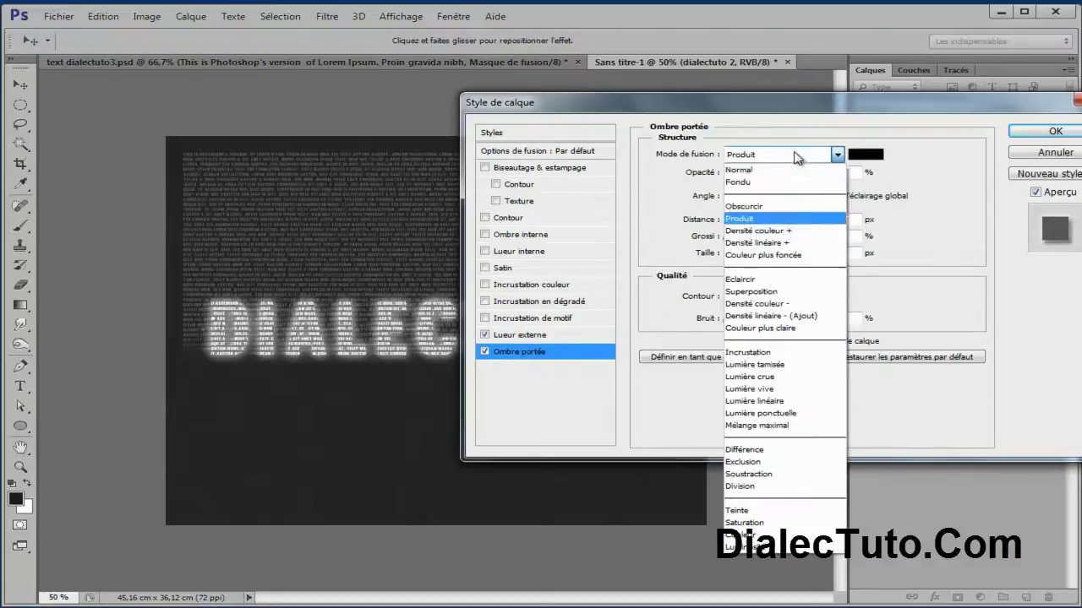
click(760, 168)
click(865, 155)
drag(262, 262, 186, 237)
click(567, 230)
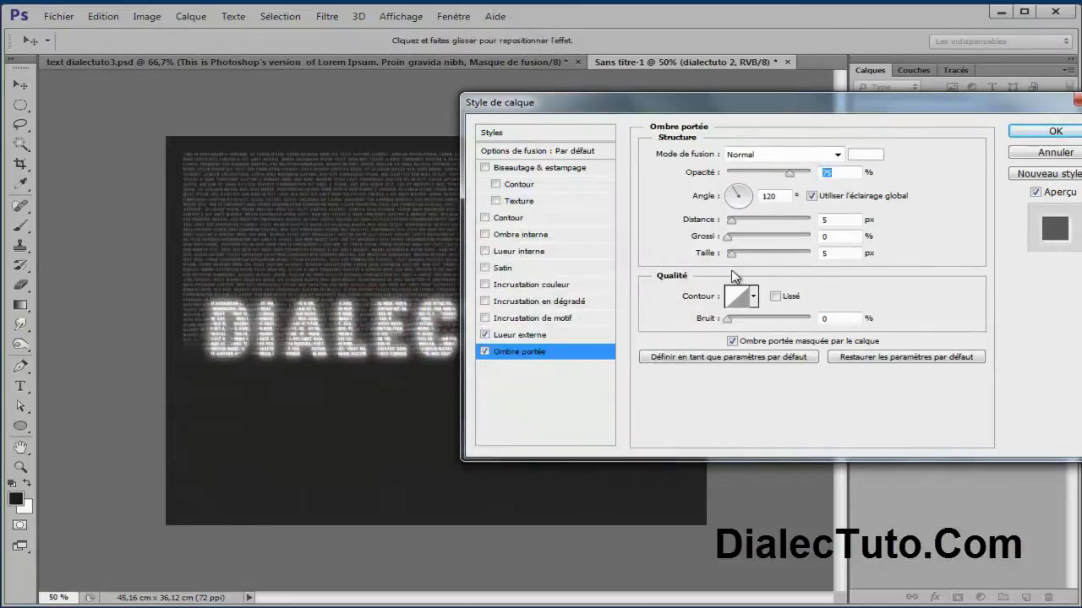
drag(731, 221, 710, 224)
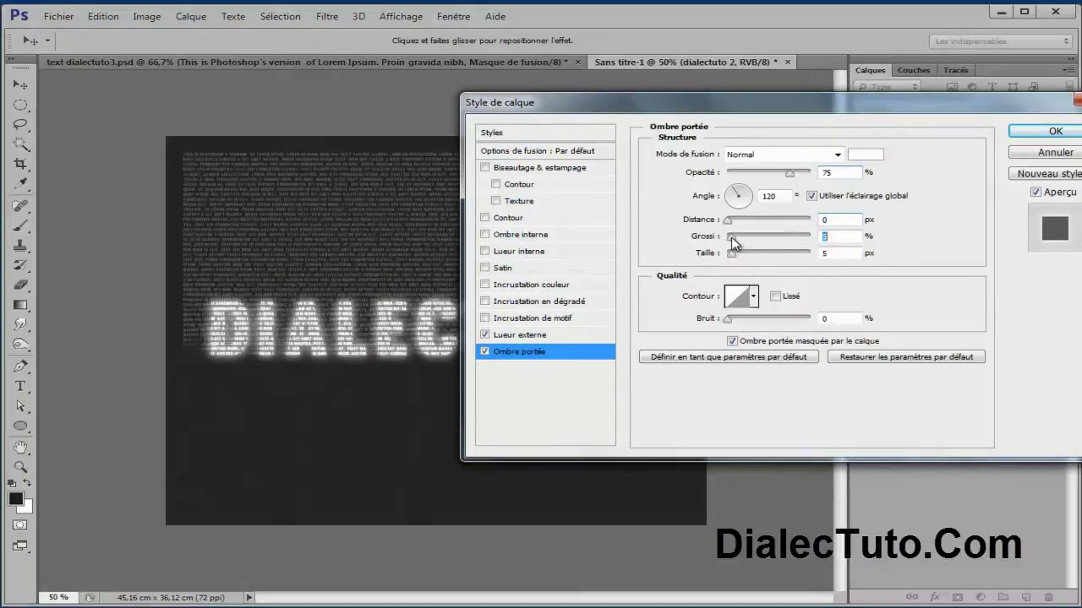
click(845, 220)
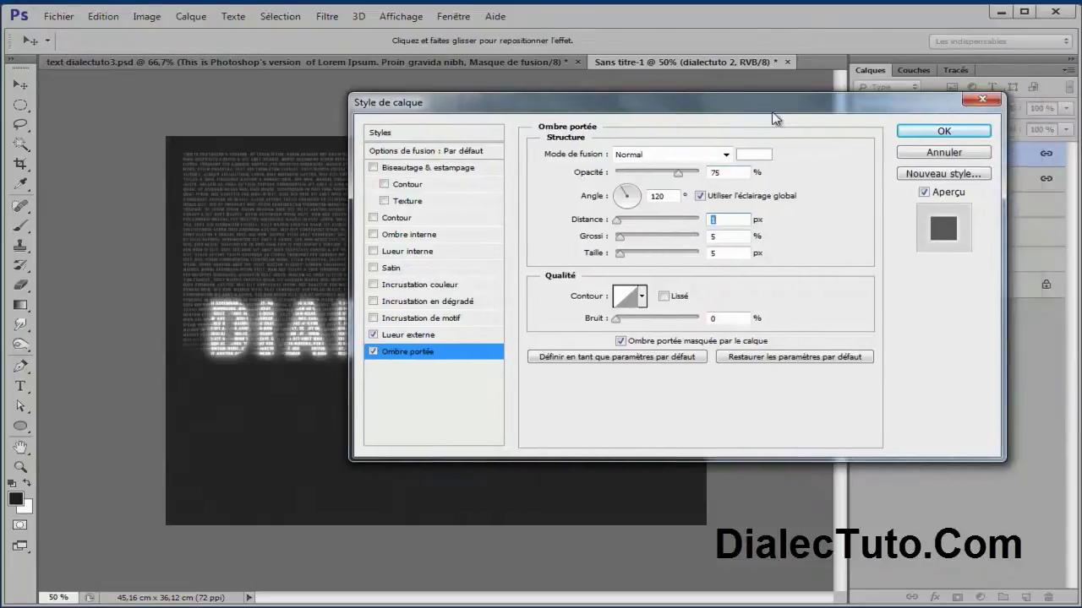
click(893, 136)
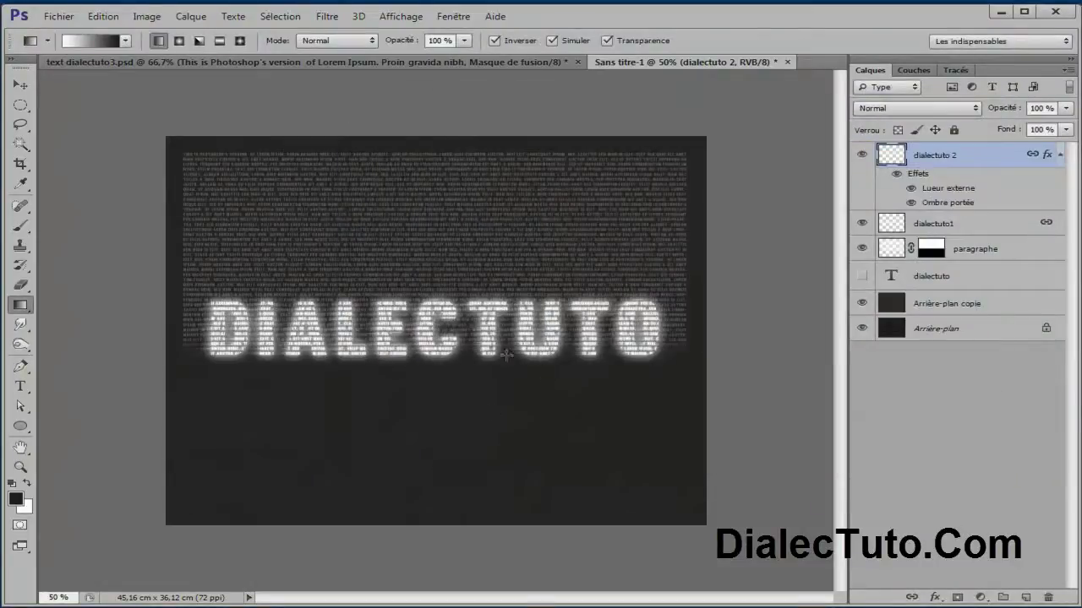
Step: Create a new empty layer directly above Arrière-plan copie
click(943, 307)
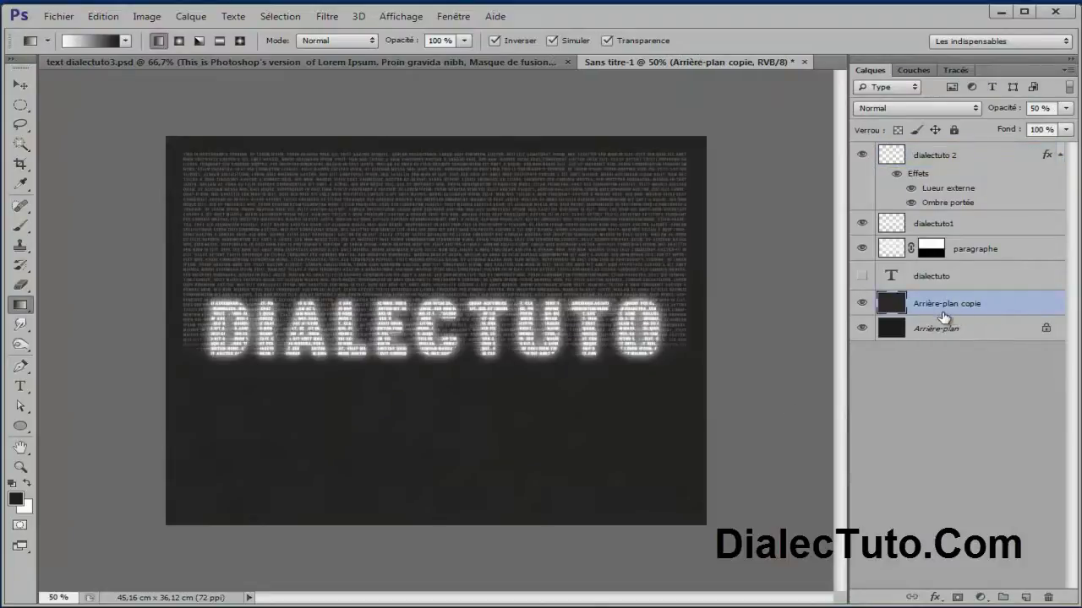
click(1025, 597)
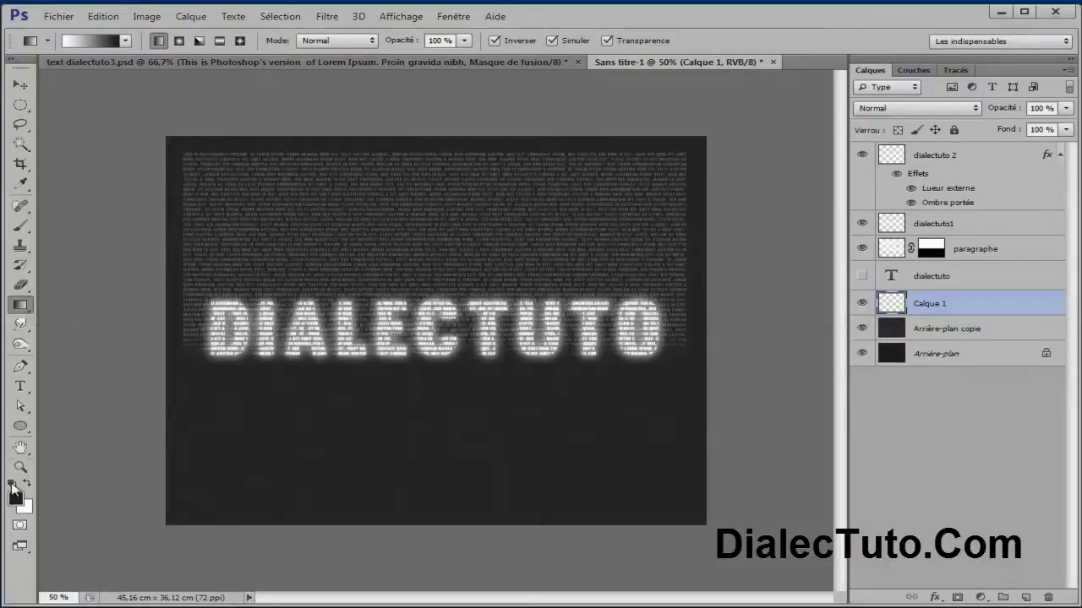
Step: Fill Calque 1 with a white-to-dark radial gradient centred below the title and set the layer's blend mode to Incrustation
click(178, 41)
drag(552, 448, 291, 219)
drag(517, 408, 267, 203)
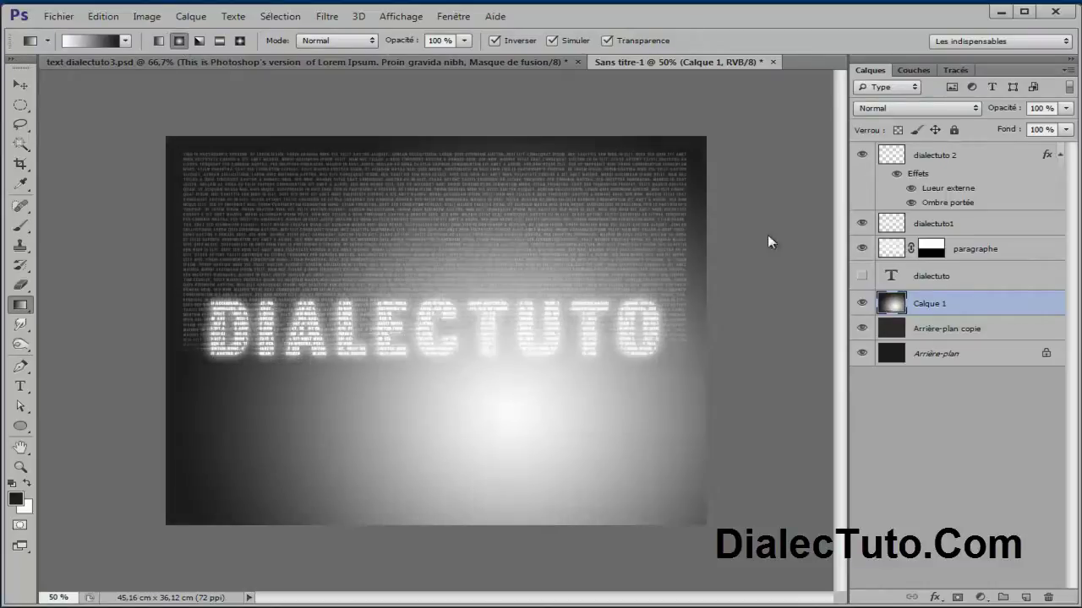
click(902, 108)
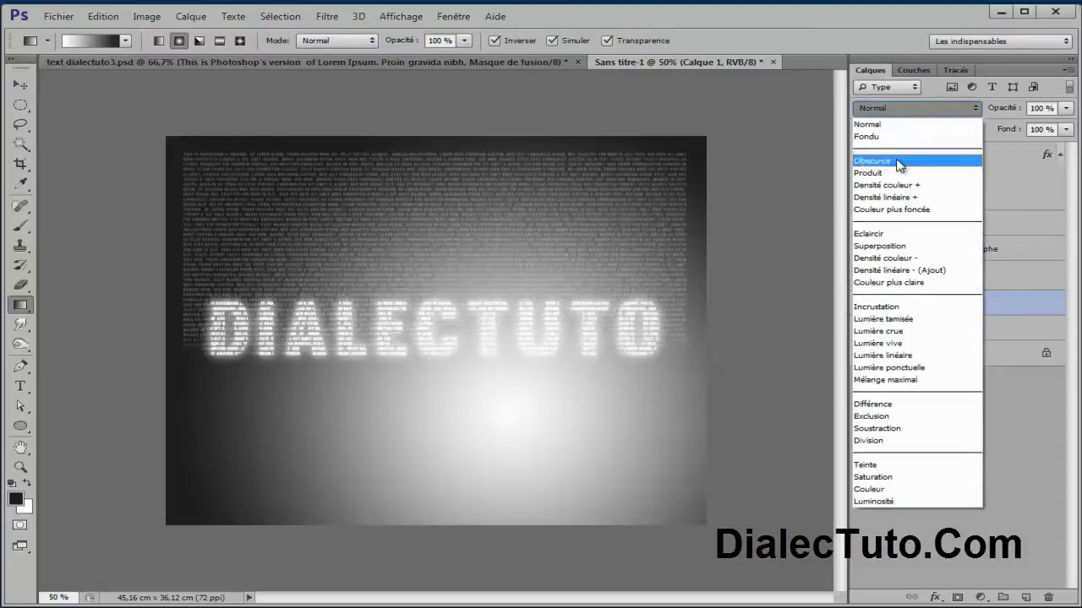
click(888, 307)
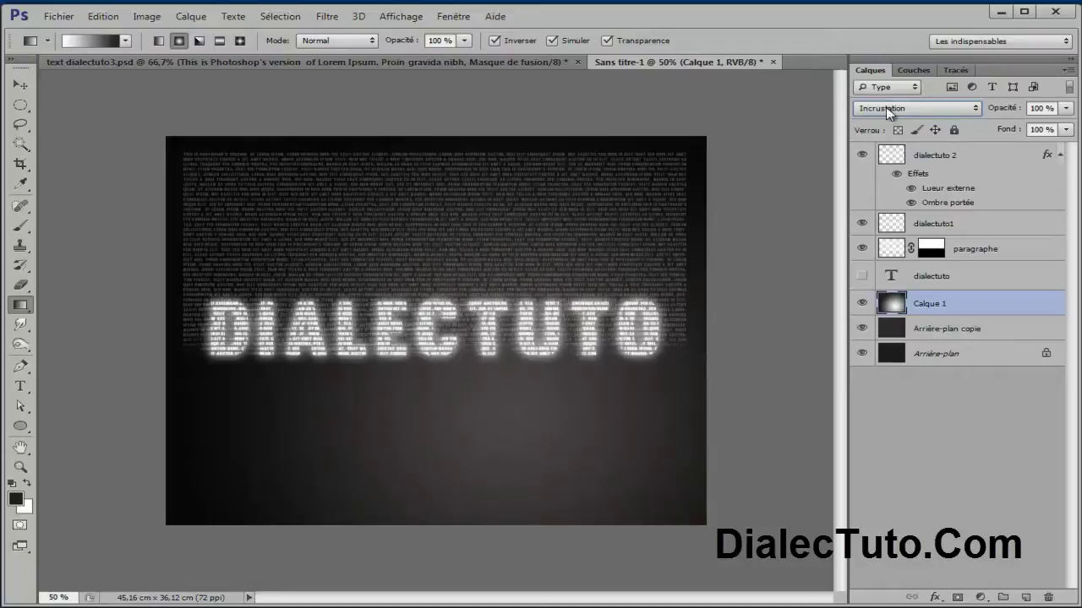
Step: Redraw the radial gradient with its bright centre just below the middle of the title, and compare it with text dialectuto3.psd
drag(244, 462, 455, 236)
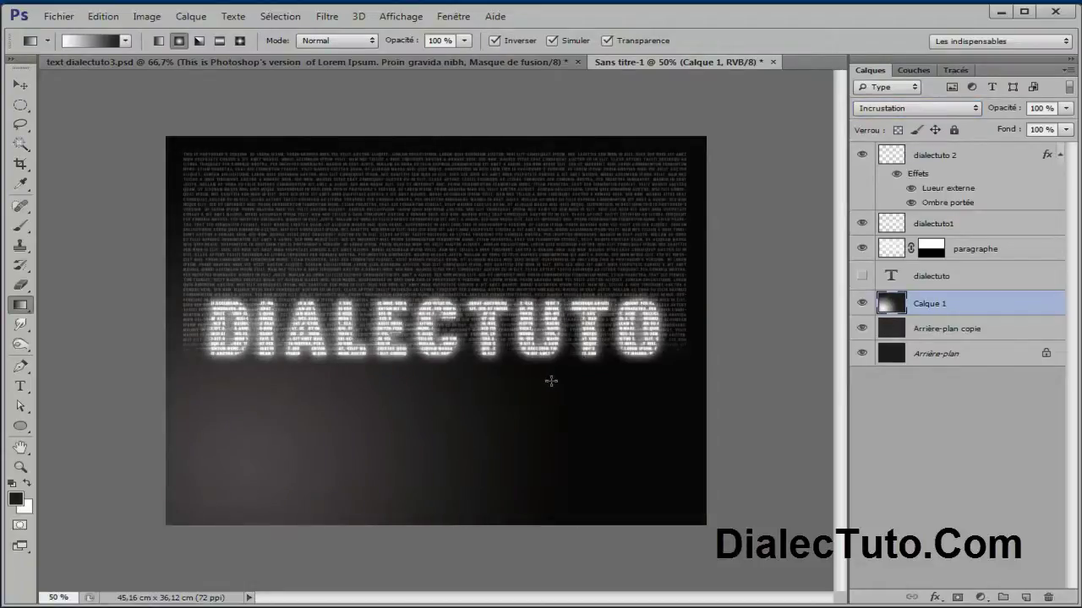
drag(490, 387, 351, 264)
drag(556, 414, 286, 240)
drag(500, 405, 250, 236)
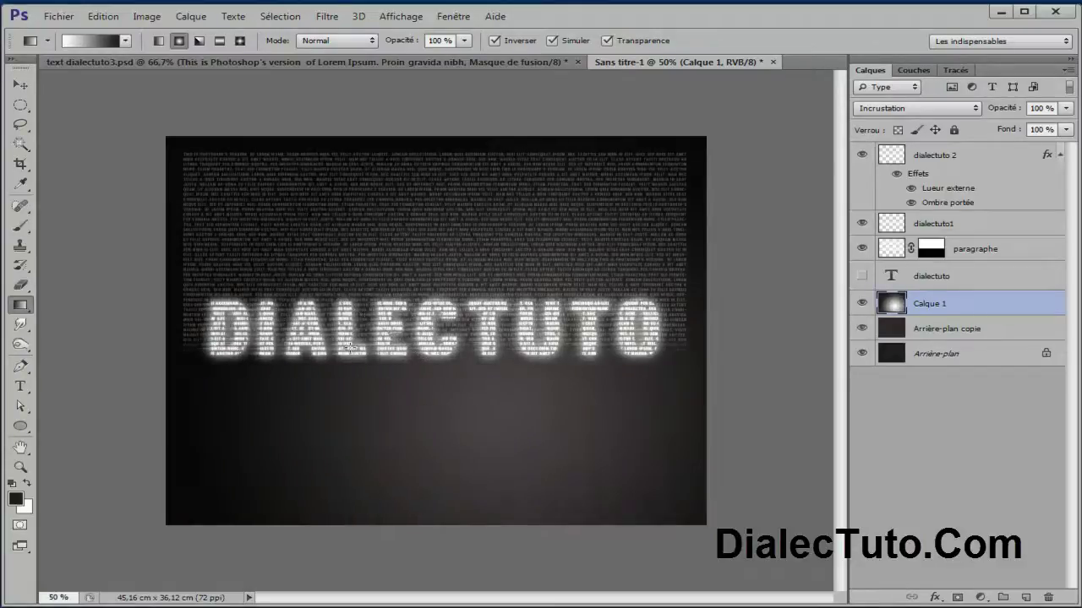
drag(460, 393, 311, 262)
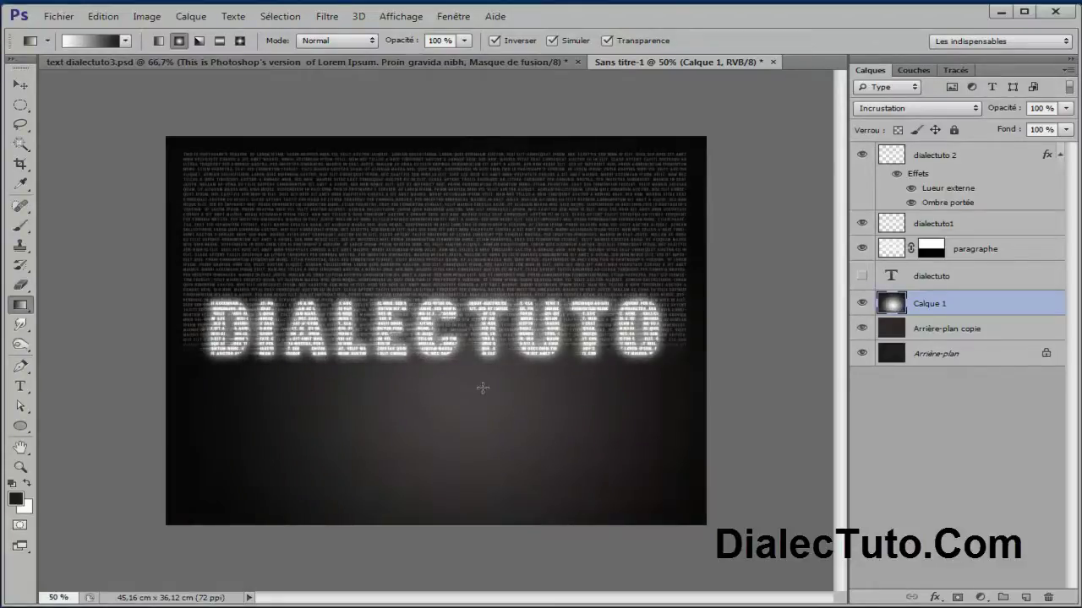
click(300, 61)
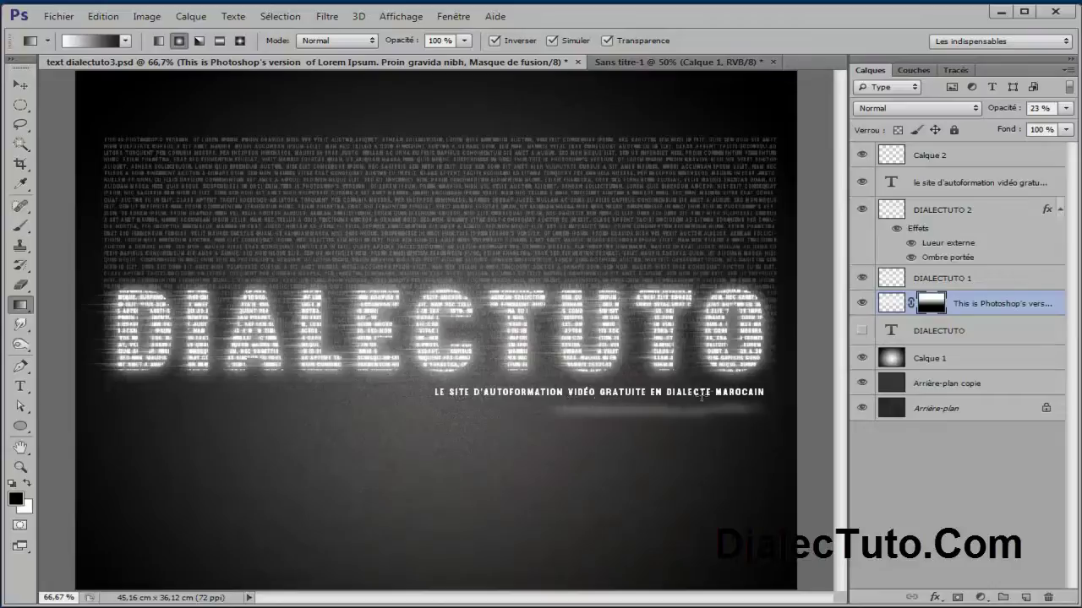
click(20, 85)
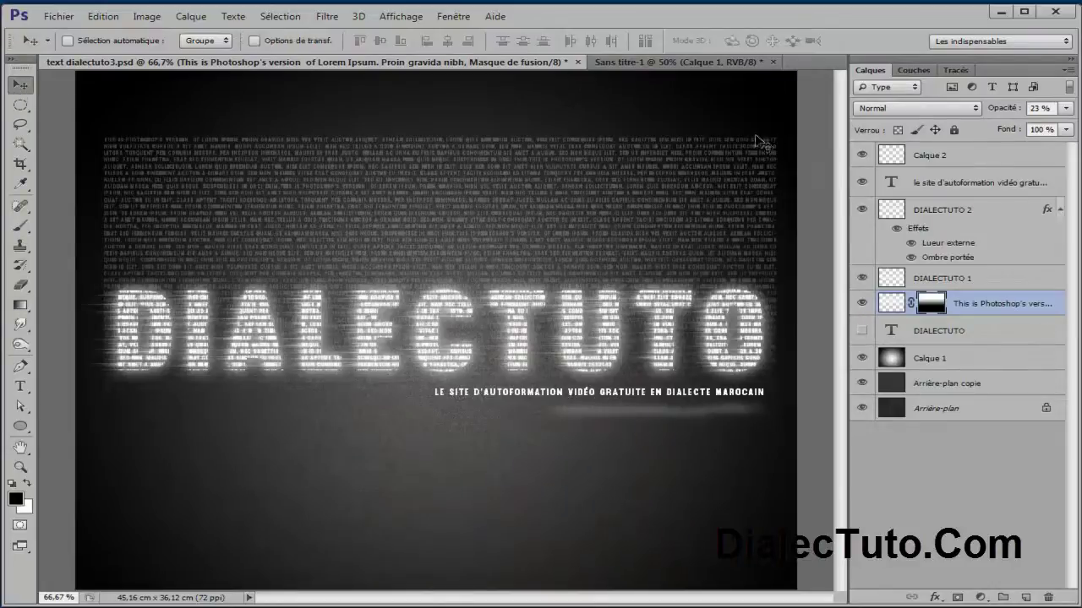
click(632, 61)
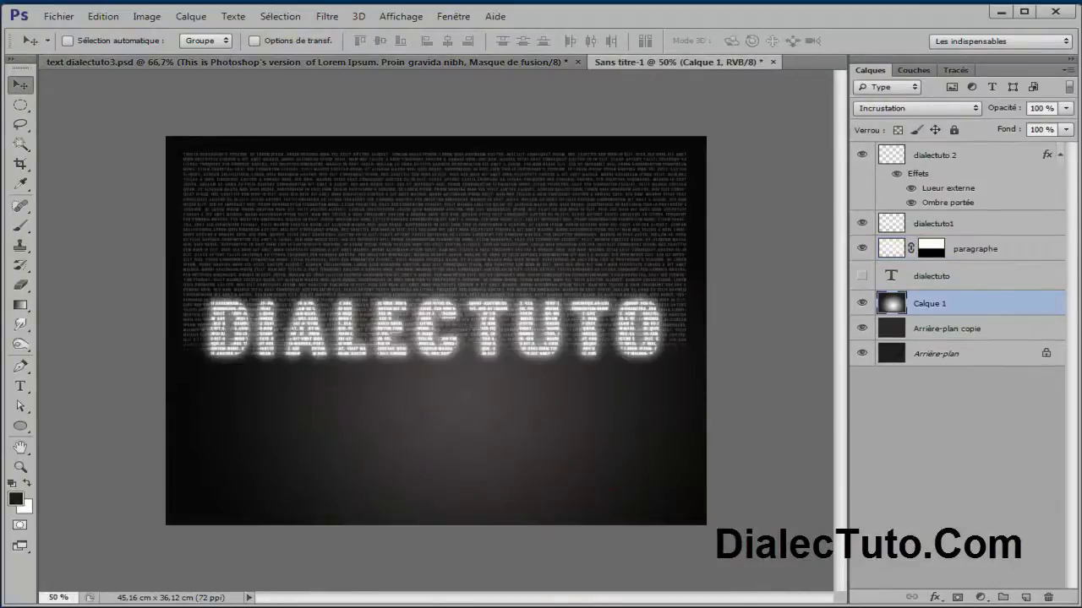
Step: Switch to Firefox and copy "le site d'autoformation vidéo gratuite en dialecte marocain" from the dialectuto.com home page
key(alt+Tab)
click(145, 33)
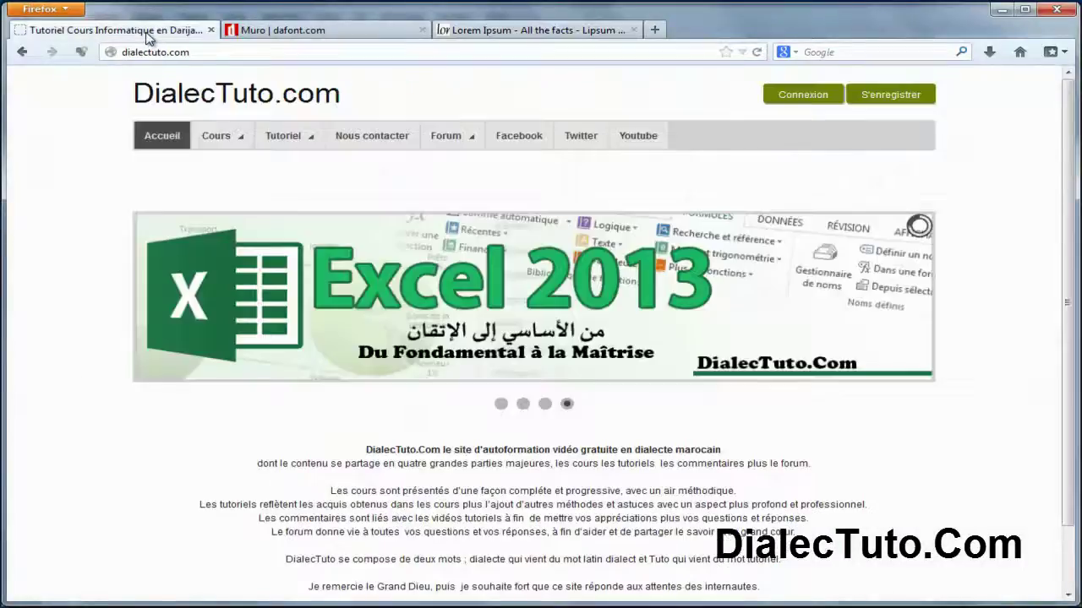
drag(722, 450, 441, 452)
right_click(465, 456)
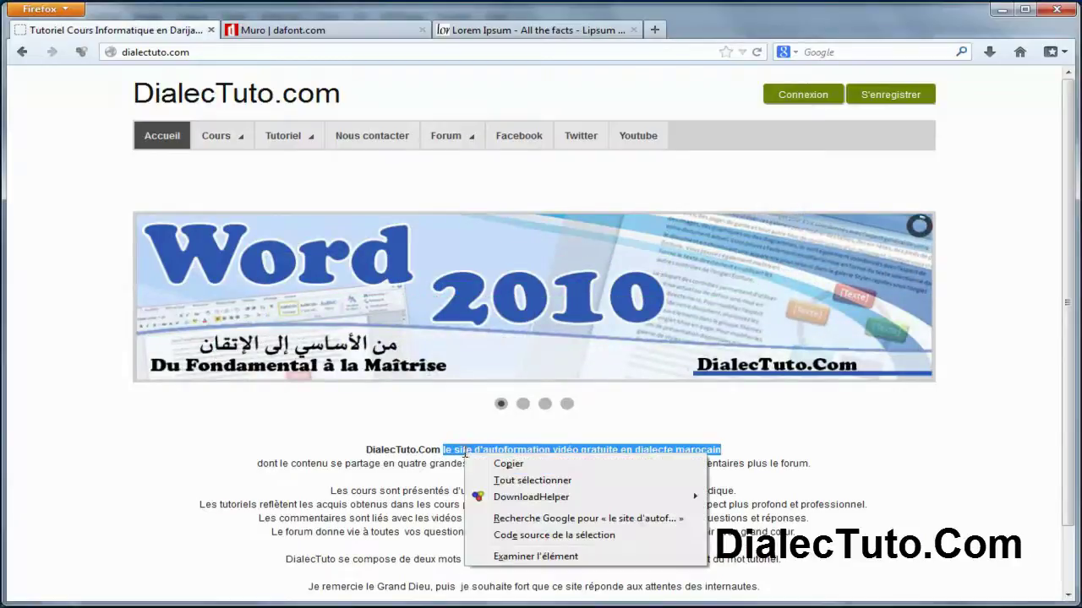
click(499, 466)
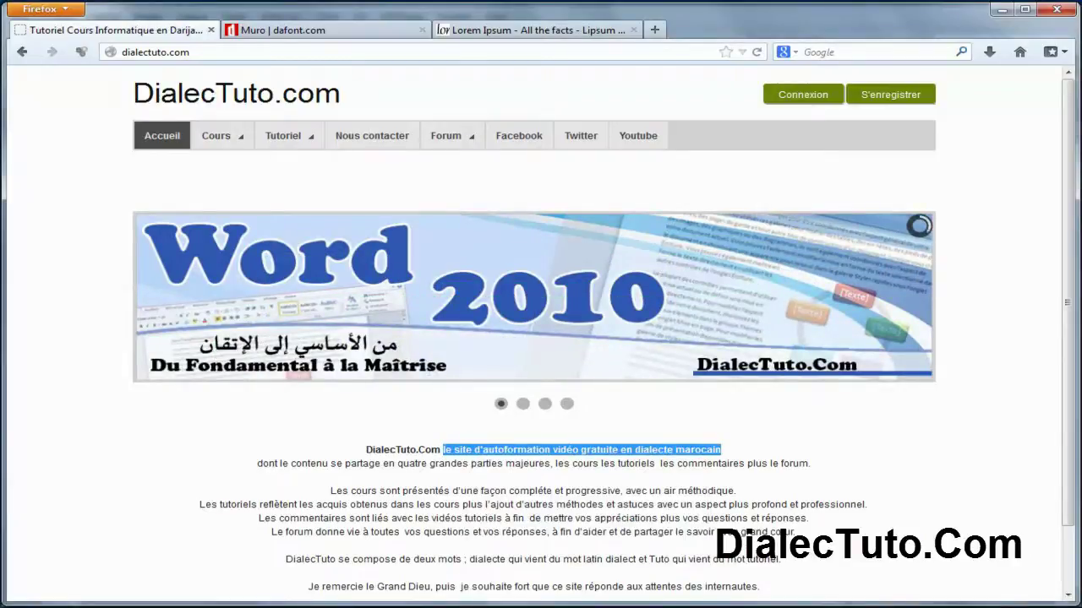
Step: Back in Photoshop, paste the copied tagline as a Muro text layer above dialectuto 2 and enlarge its font size
key(alt+Tab)
click(990, 156)
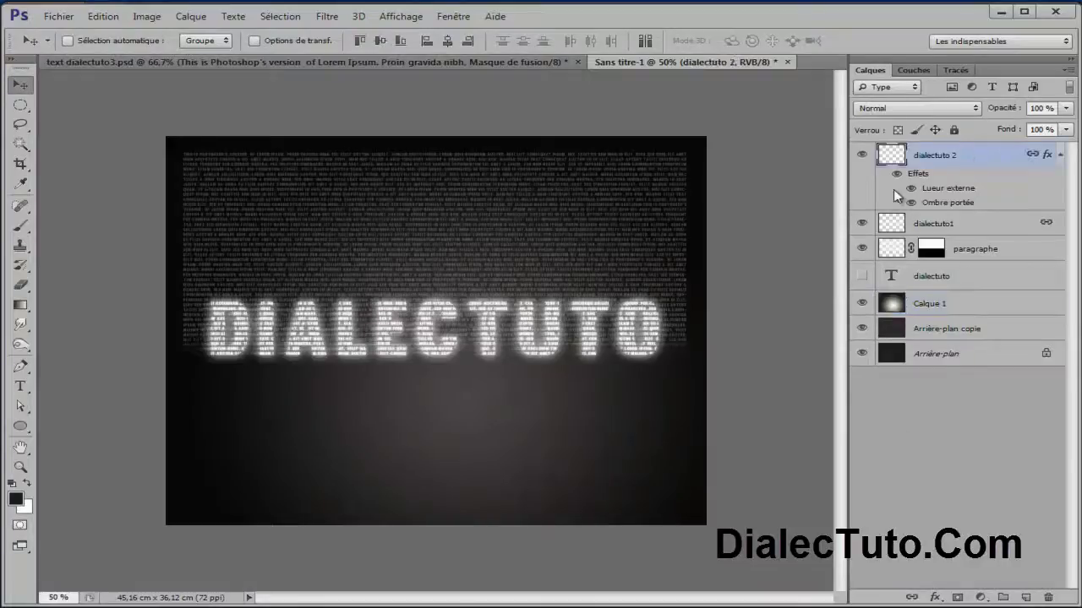
click(21, 386)
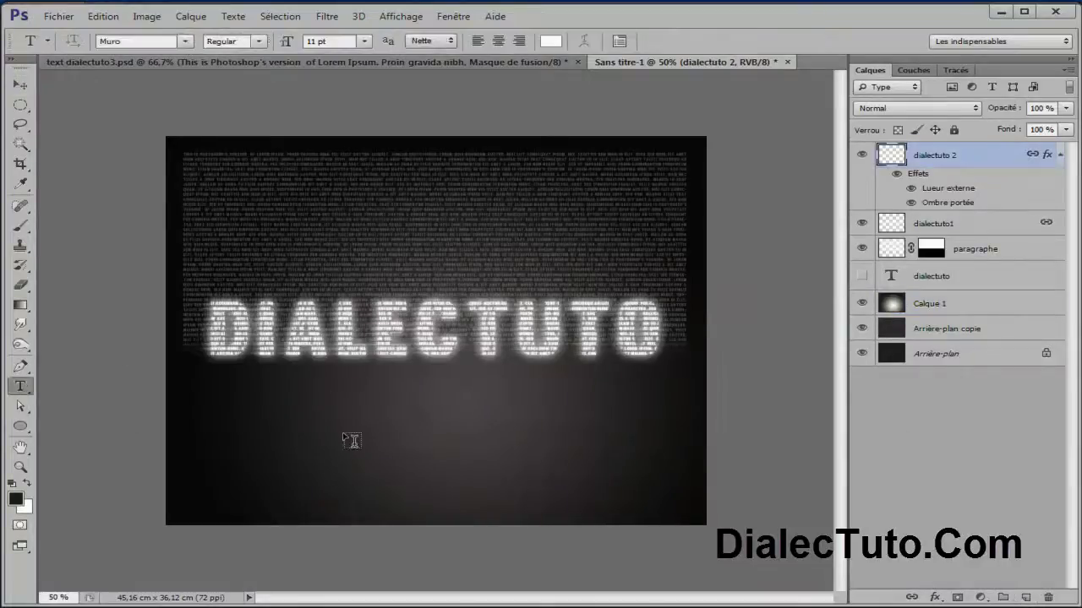
click(280, 406)
key(ctrl+v)
double_click(908, 156)
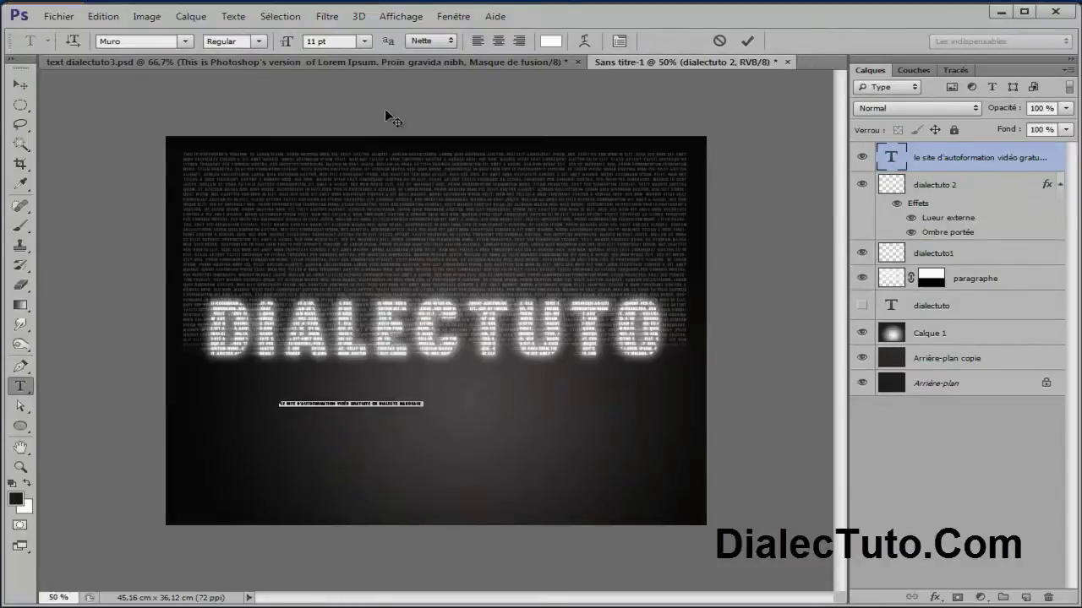
drag(287, 43, 289, 44)
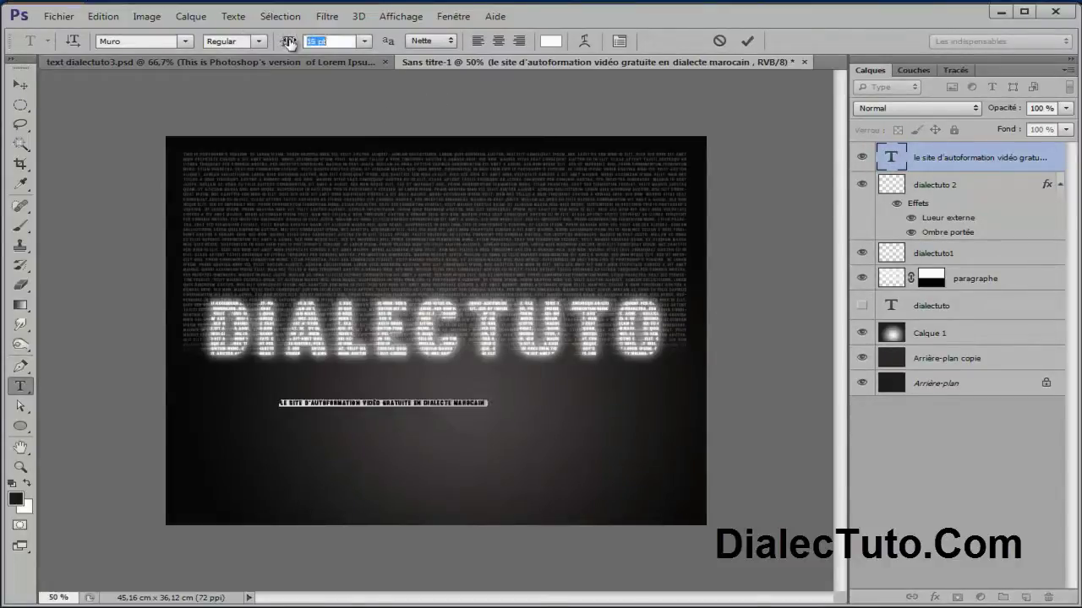
Step: Move the tagline just below the title so that its right end lines up with the final O
click(20, 85)
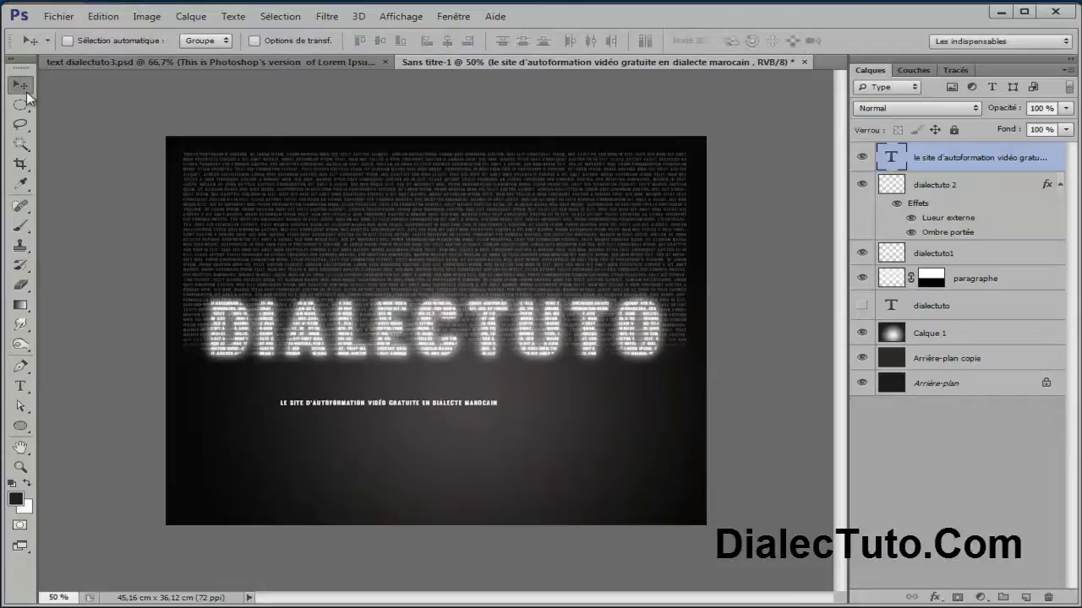
key(ctrl+plus)
drag(441, 425, 700, 390)
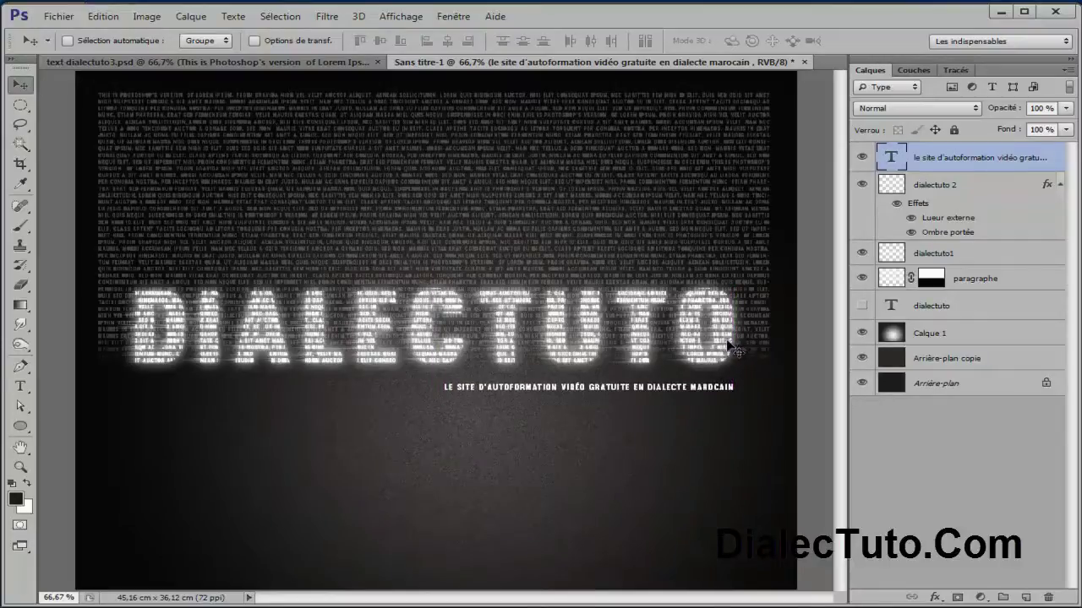
drag(649, 394, 649, 399)
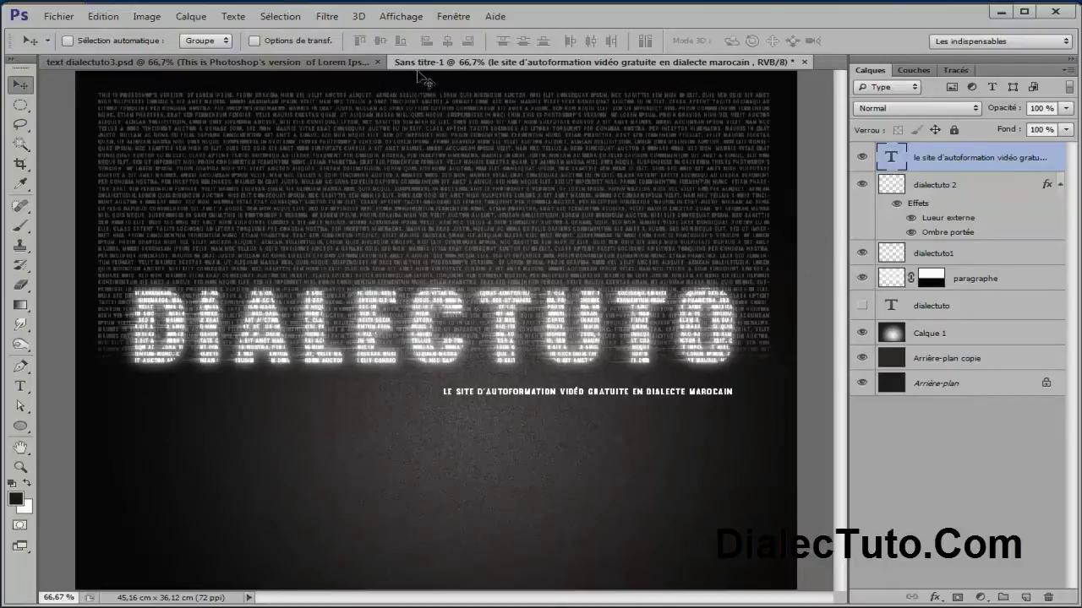
Step: Turn off the smart guides (Repères commentés) and try repositioning the tagline without them
click(399, 18)
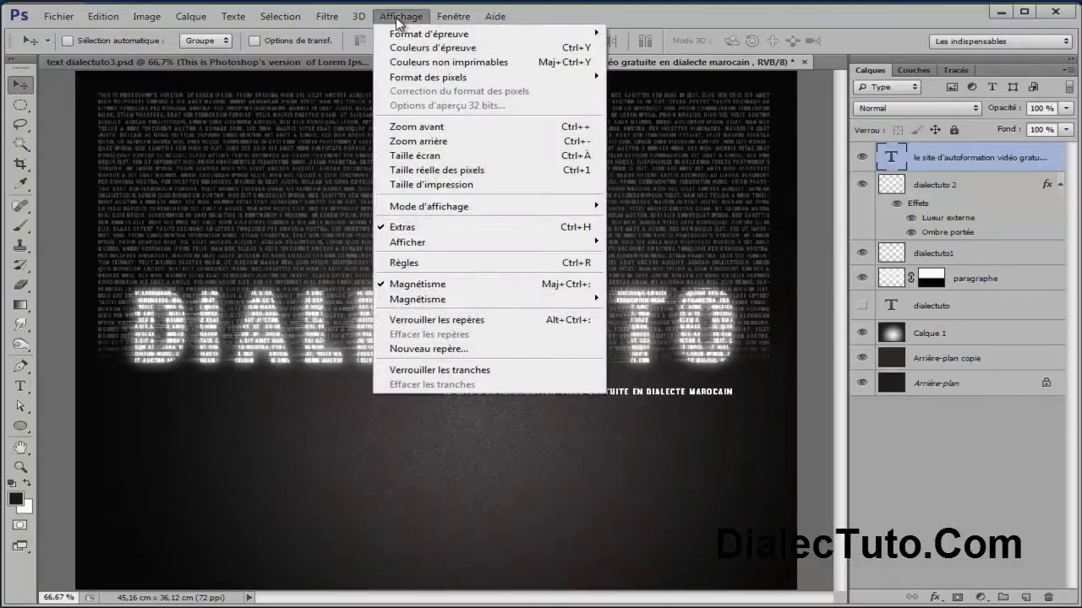
mouse_move(546, 244)
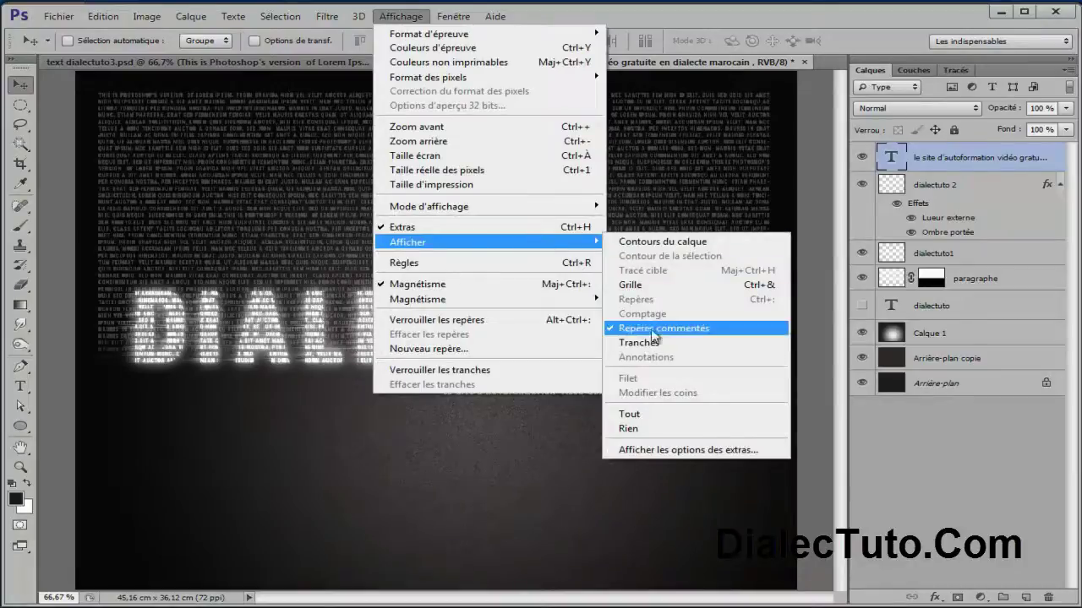
click(681, 329)
mouse_move(681, 397)
mouse_down()
mouse_move(659, 382)
mouse_move(658, 309)
mouse_move(644, 397)
mouse_move(676, 395)
mouse_up()
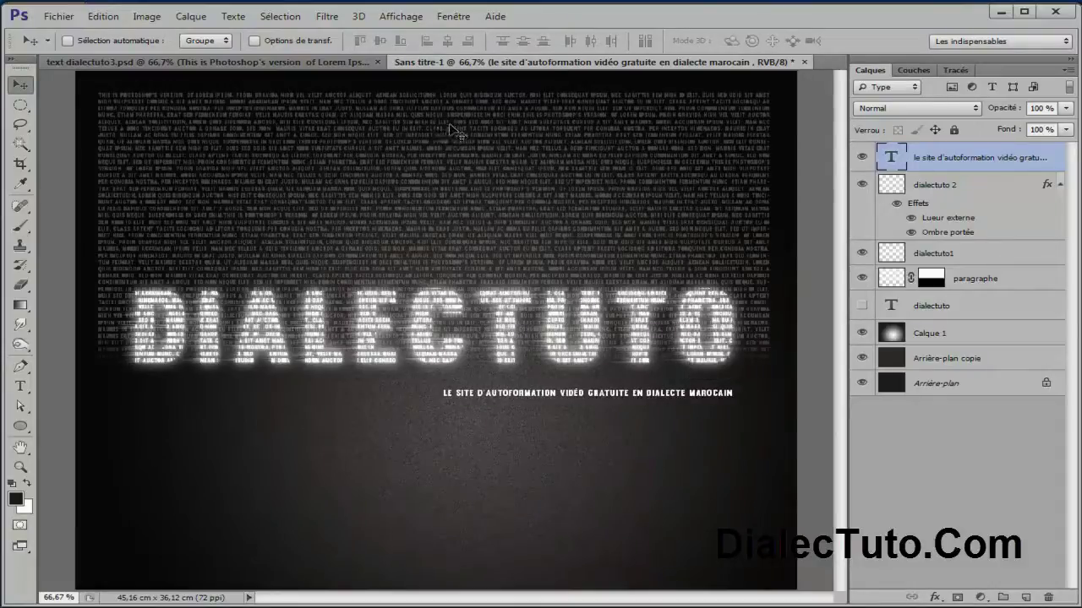
Step: Turn the smart guides (Repères commentés) back on and align the tagline's right edge with the title, slightly closer beneath it
click(394, 16)
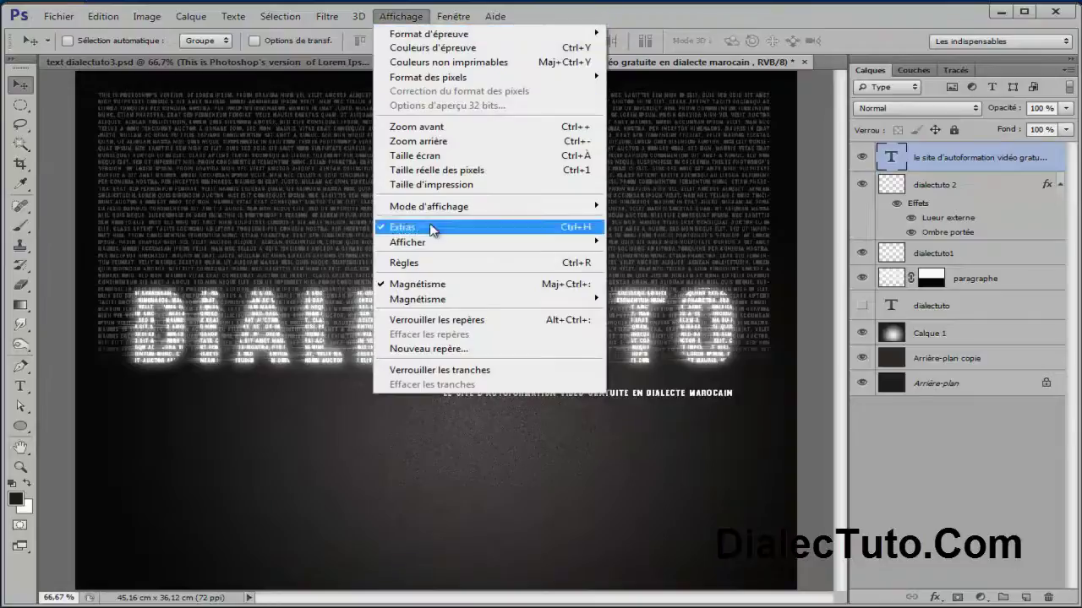
mouse_move(433, 247)
click(663, 328)
drag(723, 397, 723, 390)
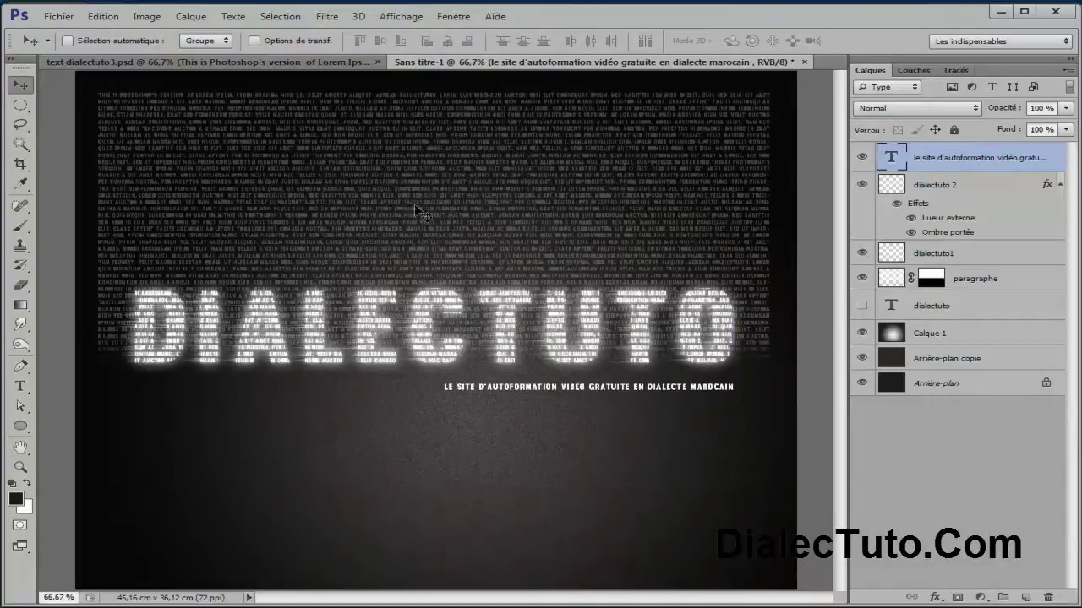
Step: After checking text dialectuto3.psd, lasso a thin horizontal streak below the tagline on a new top layer, fill it white and deselect
click(296, 62)
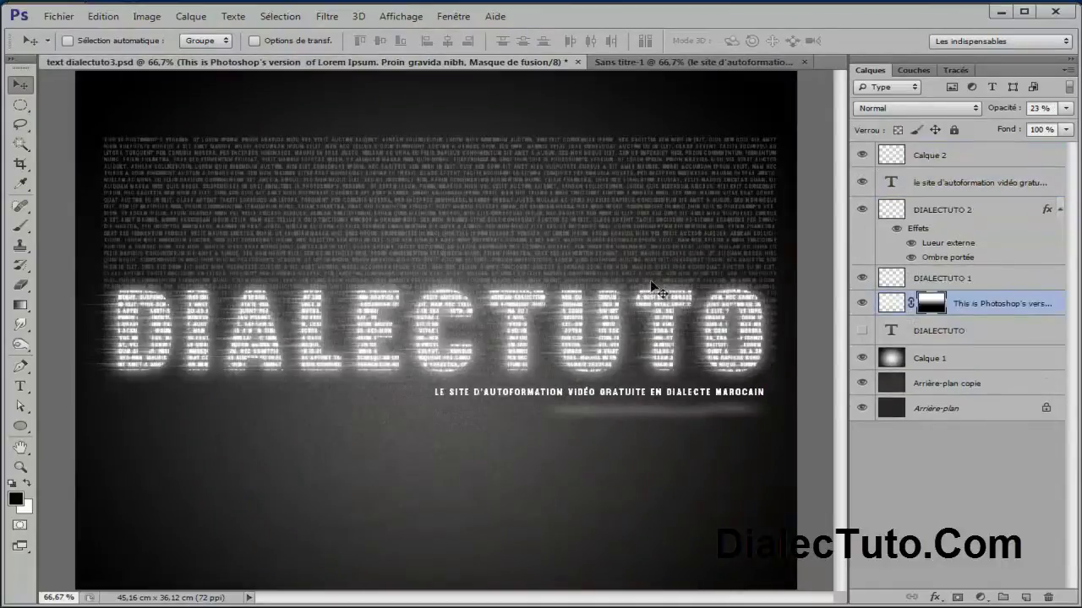
click(650, 57)
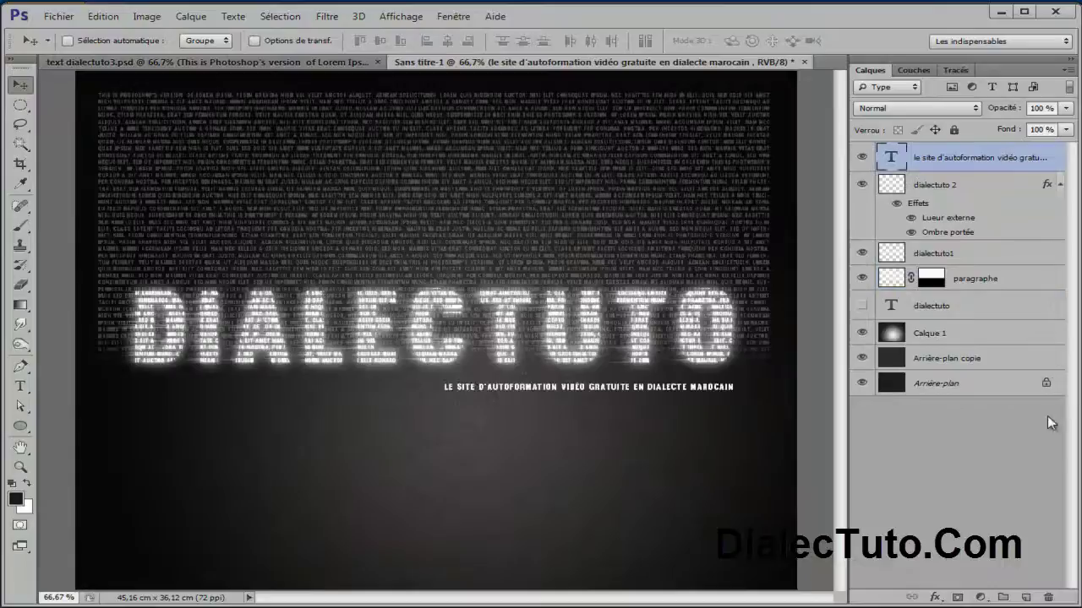
click(1024, 597)
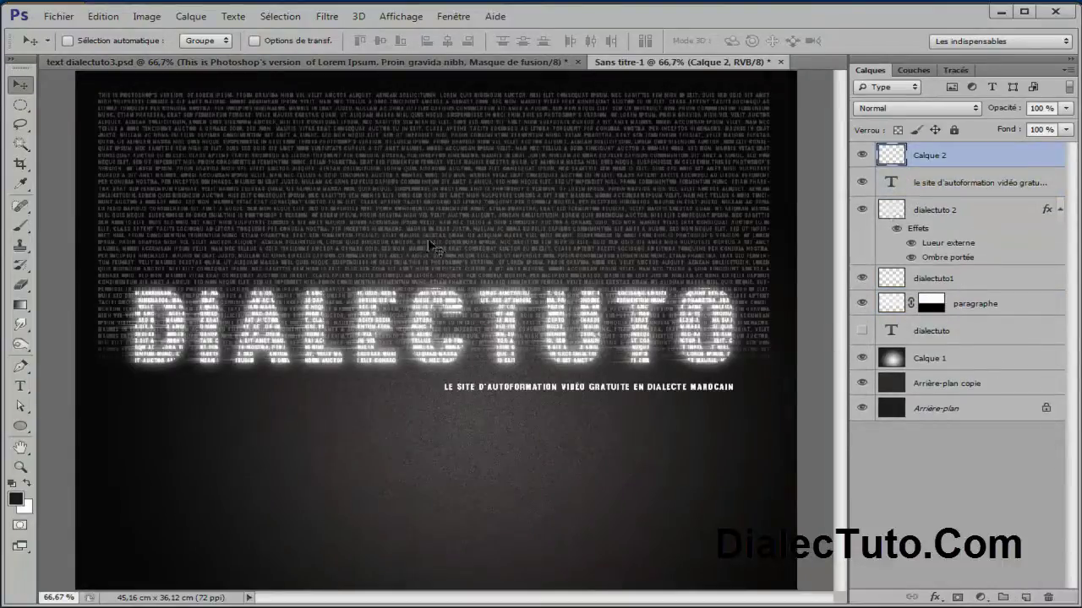
drag(21, 124, 91, 123)
mouse_move(472, 411)
mouse_down()
mouse_move(732, 406)
mouse_move(600, 422)
mouse_move(471, 413)
mouse_up()
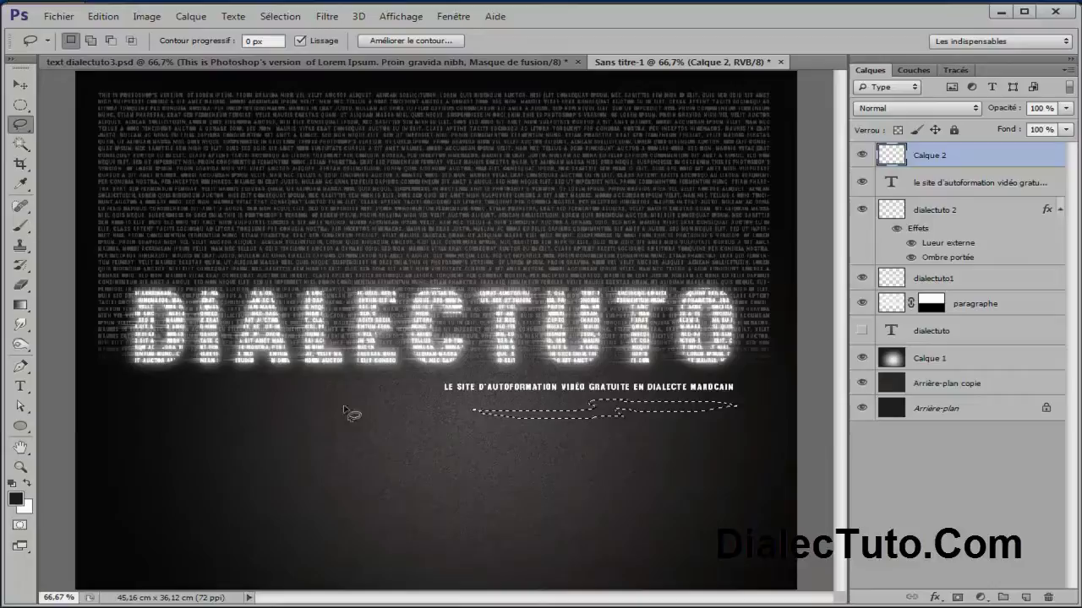
key(ctrl+BackSpace)
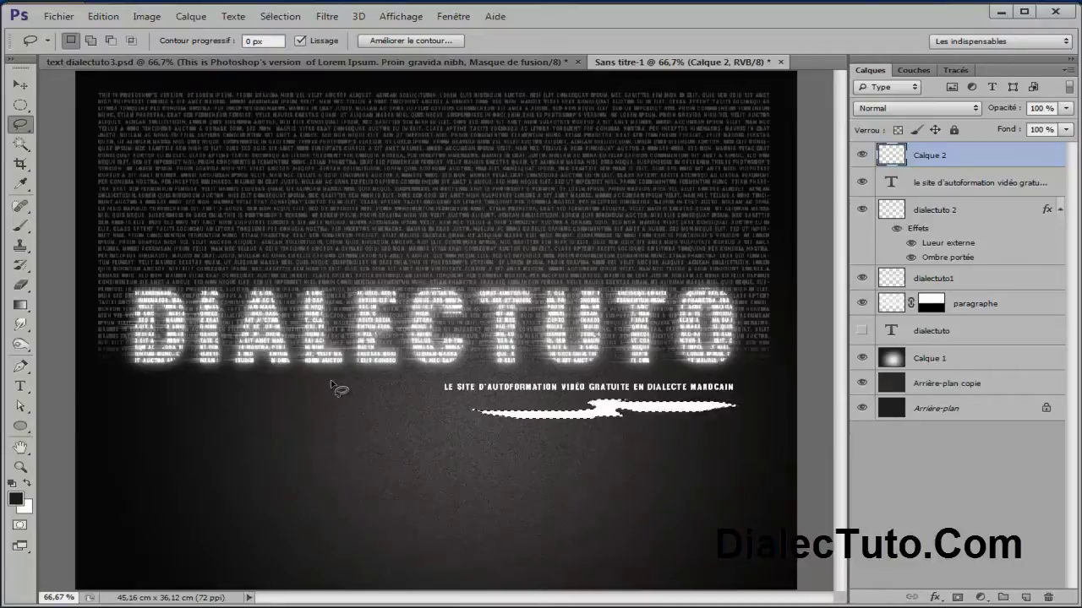
key(ctrl+d)
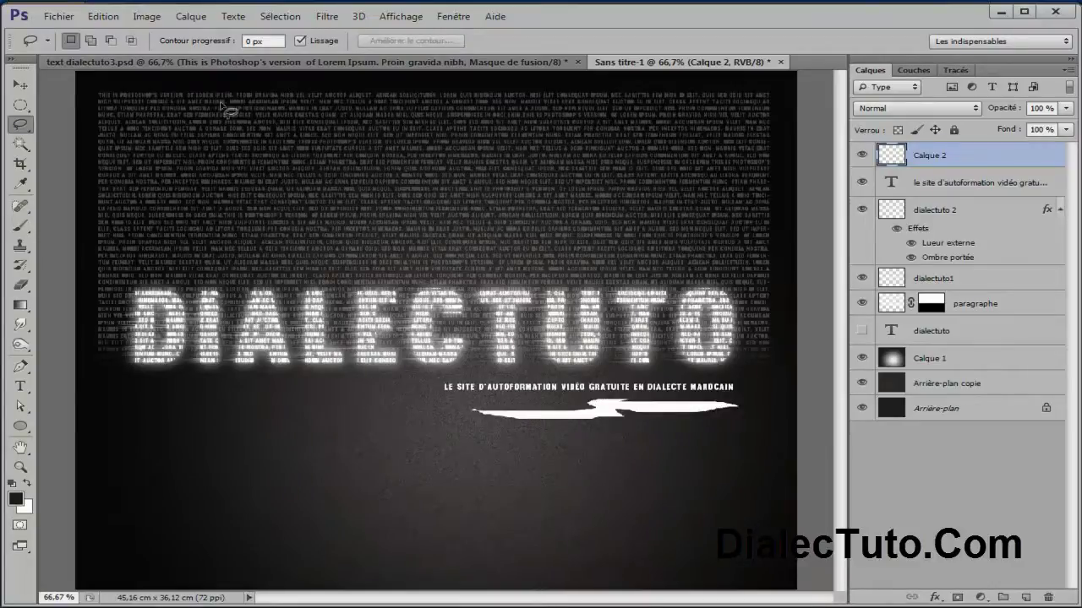
Step: Apply Flou gaussien with a 16,8 pixel radius to the white streak and lower Calque 2's opacity to 64 %
click(327, 16)
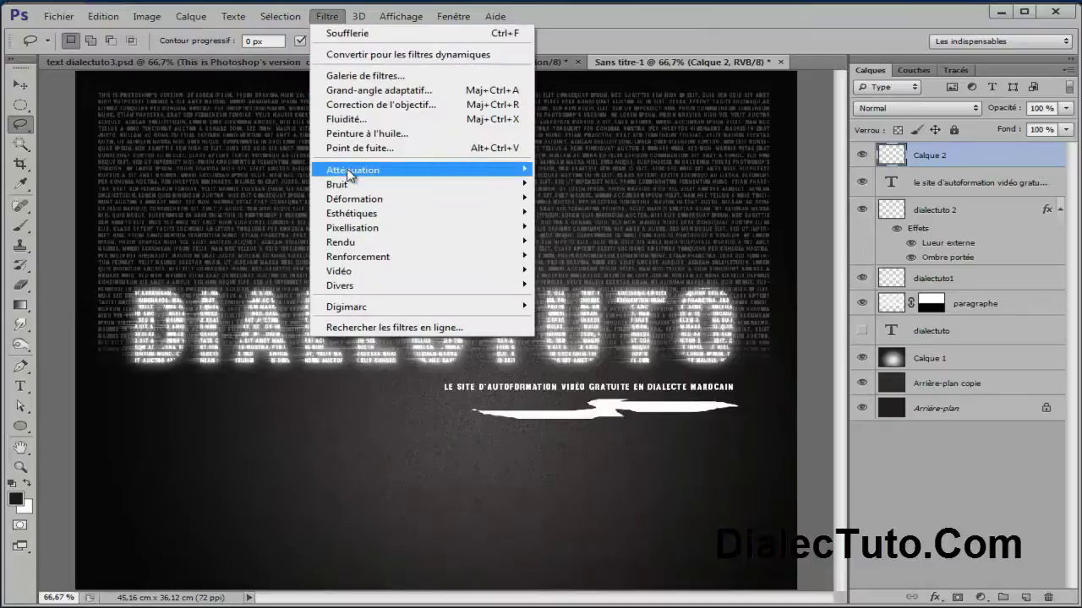
mouse_move(349, 175)
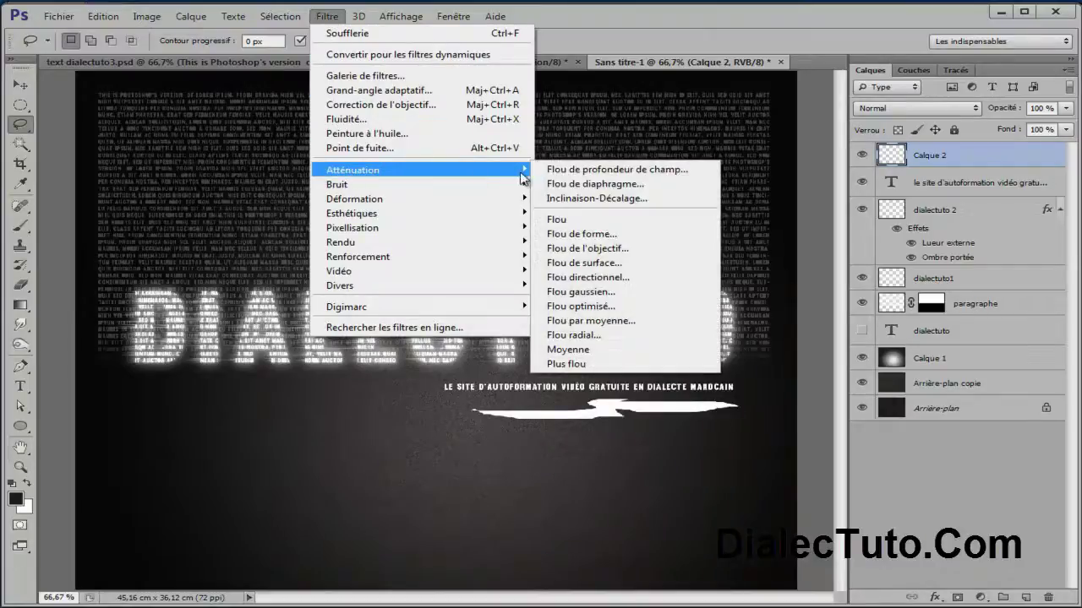
click(596, 292)
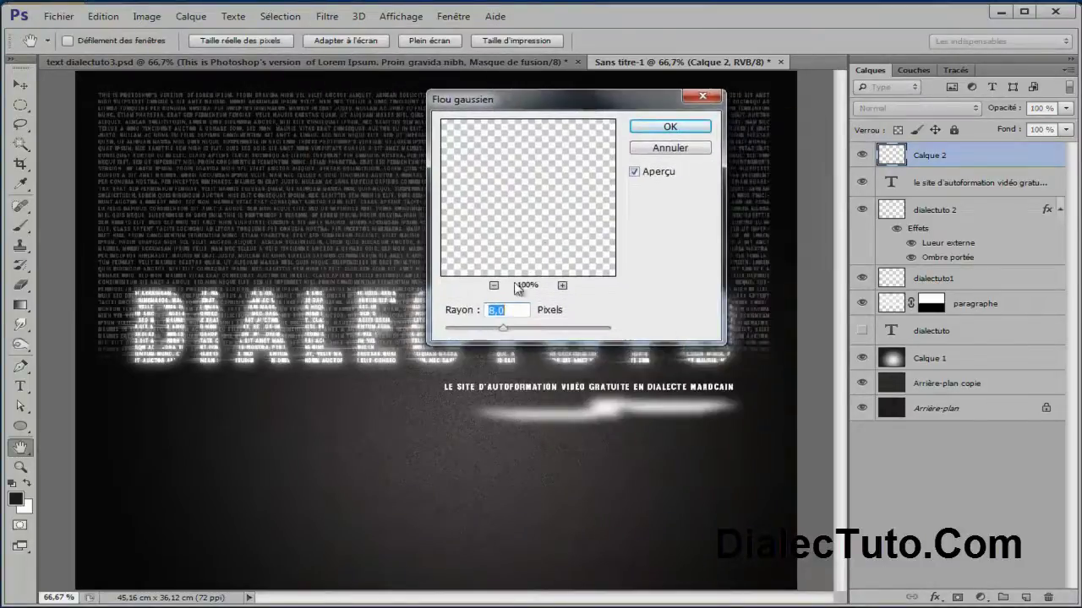
drag(503, 328, 515, 329)
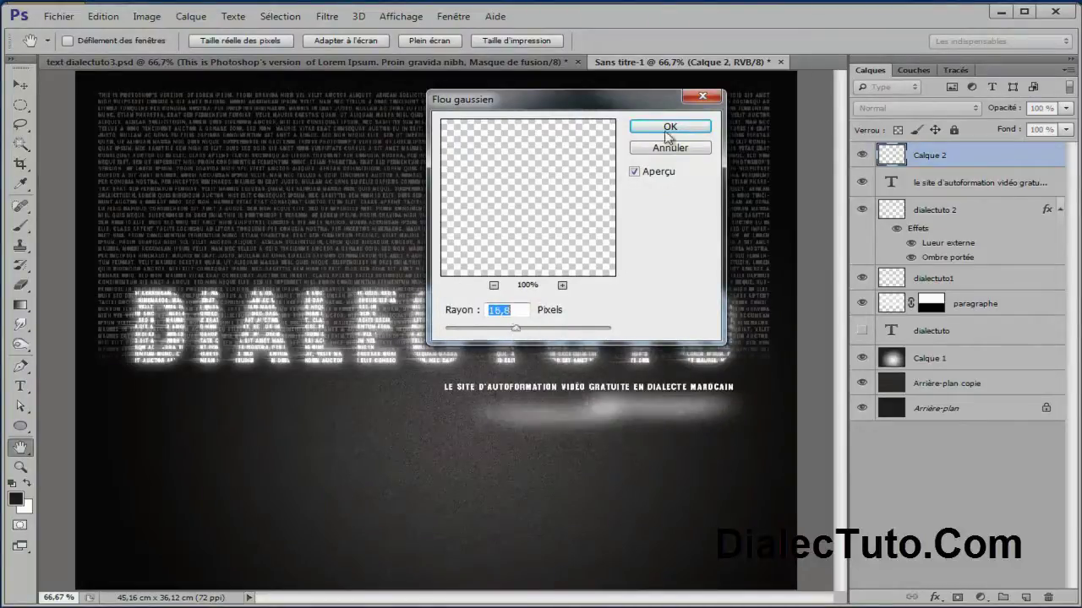
click(668, 137)
key(l)
drag(1007, 109, 980, 112)
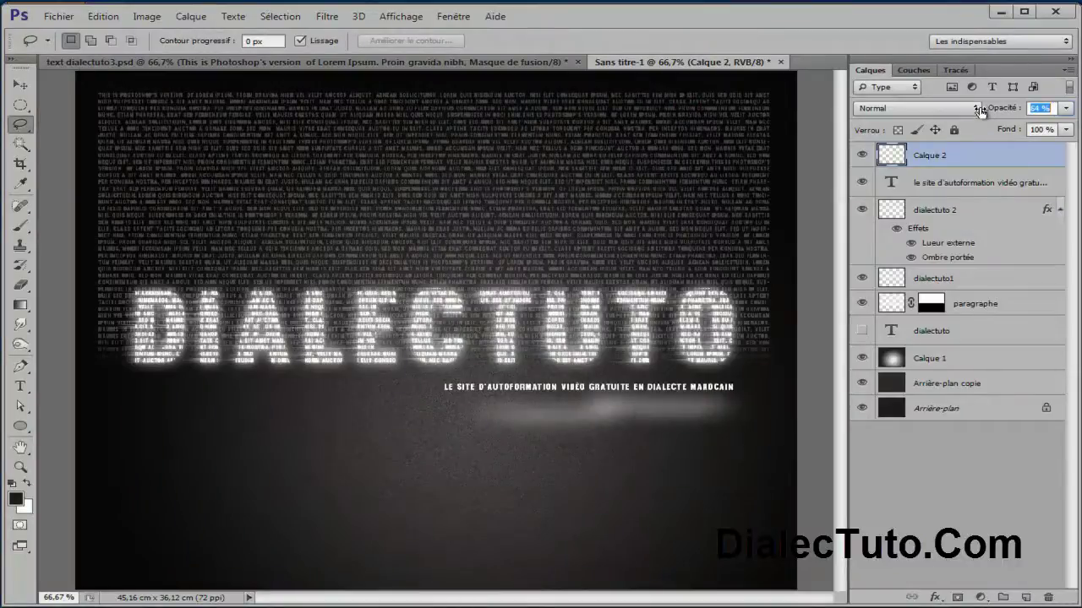
Step: Squash the blurred streak vertically into a thin line of light and set Calque 2's opacity to 31 %
key(ctrl+t)
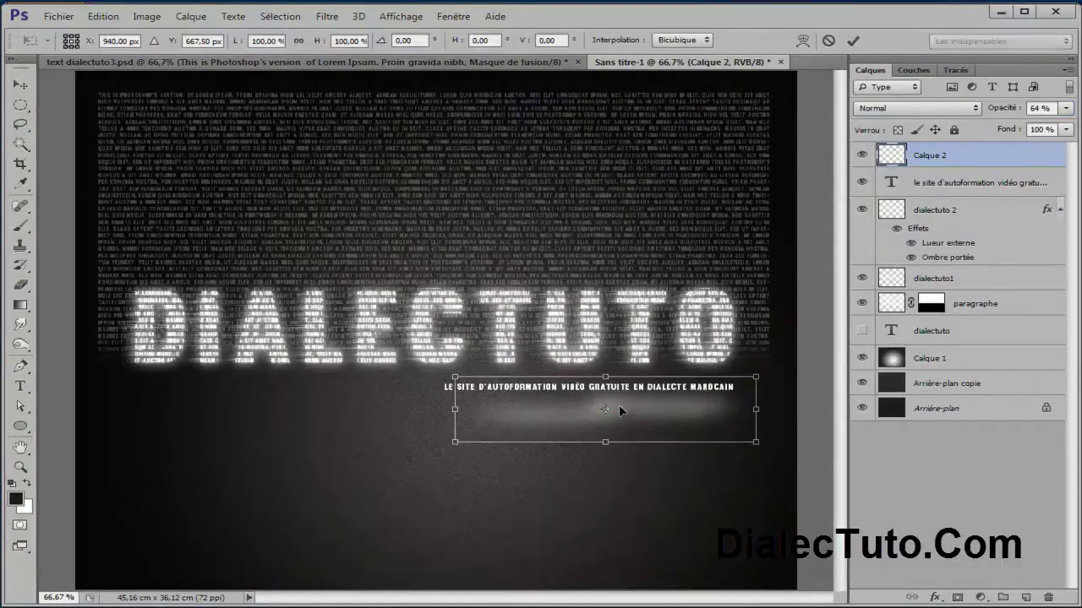
drag(605, 377, 605, 398)
drag(605, 441, 610, 401)
key(Return)
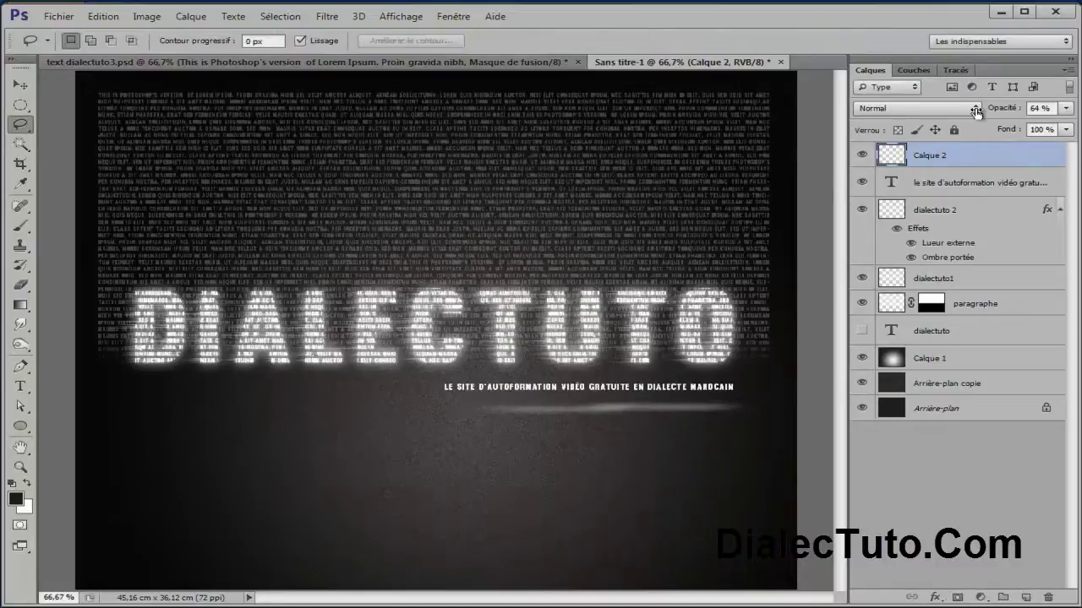
drag(1003, 113, 992, 112)
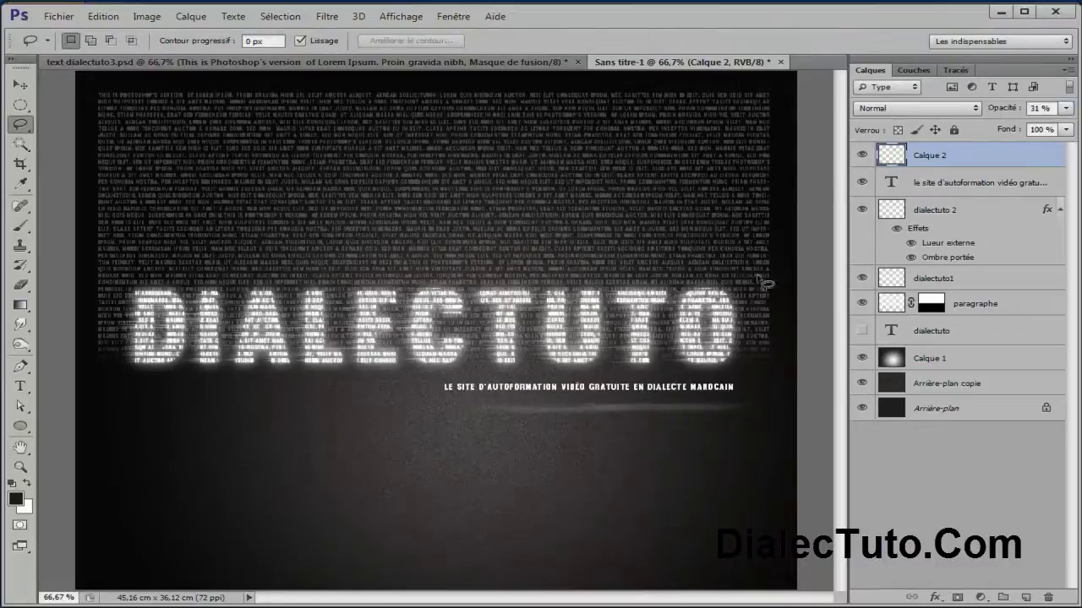
Step: Move the light streak slightly closer beneath the tagline and hide the interface panels to view the finished design
click(23, 87)
drag(695, 423, 686, 412)
key(Down)
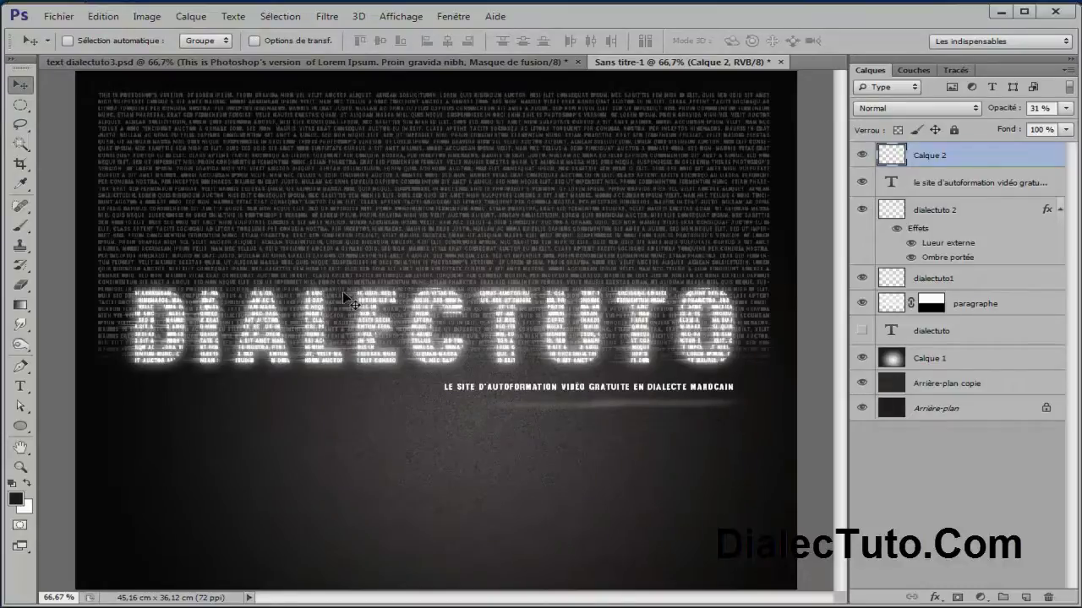
key(Tab)
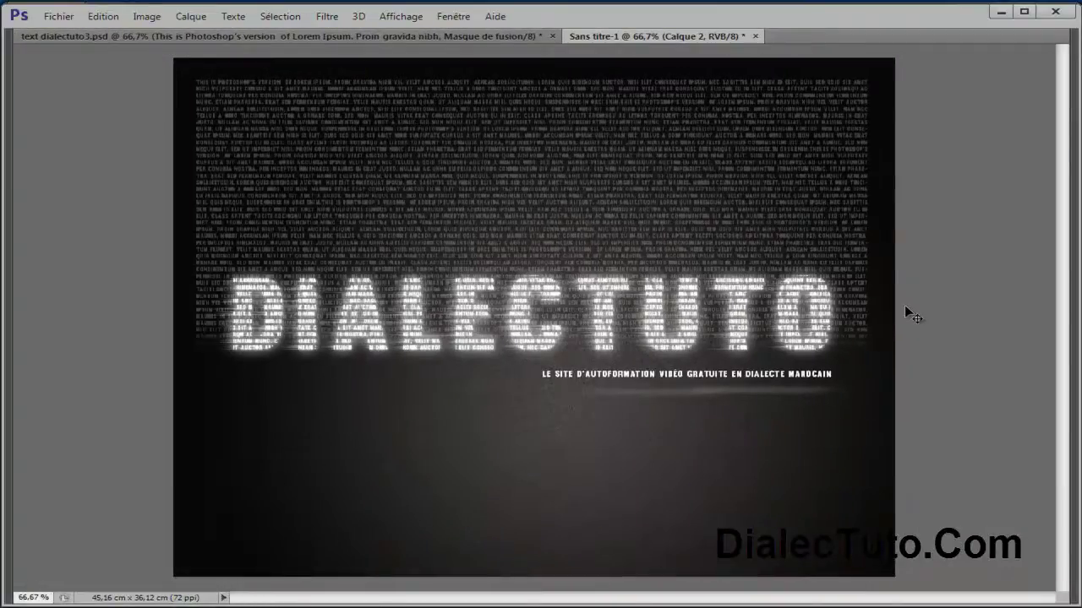